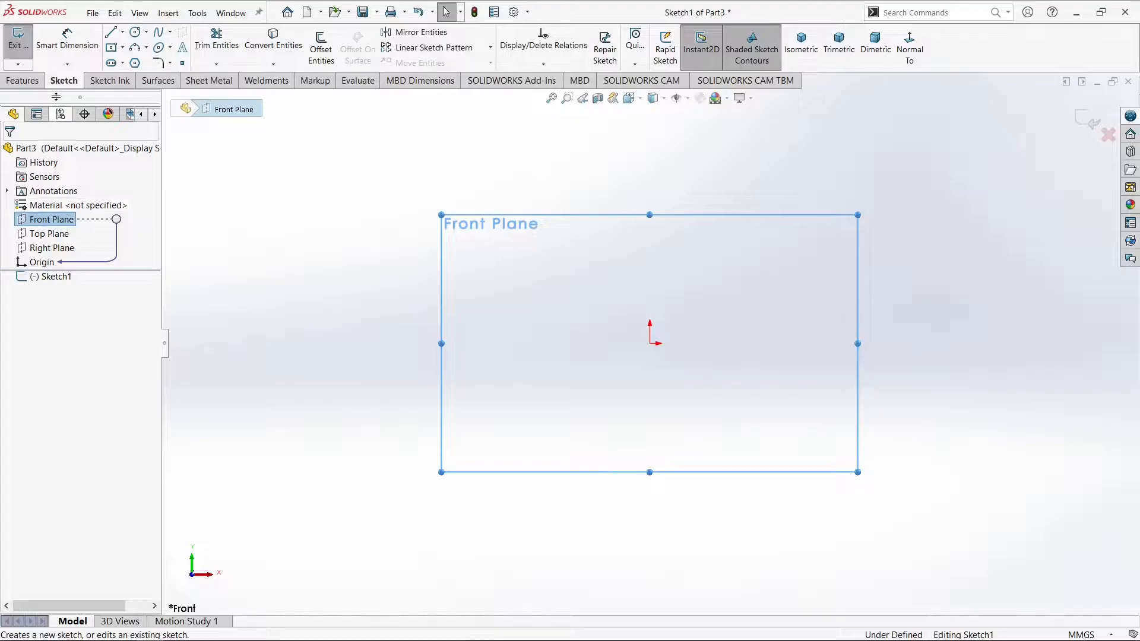
Sketch an upward-bulging 3-point arc above the origin on the Front Plane, about 128 mm wide with a radius of about 78 mm
{"action": "left_click", "coordinate": [146, 48]}
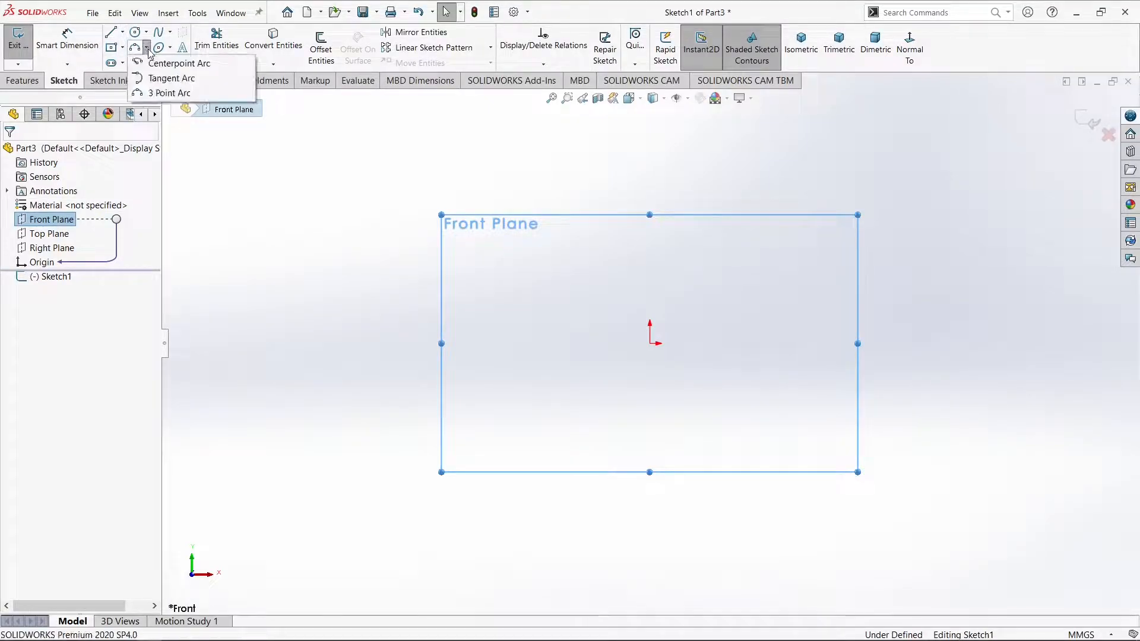
{"action": "left_click", "coordinate": [166, 94]}
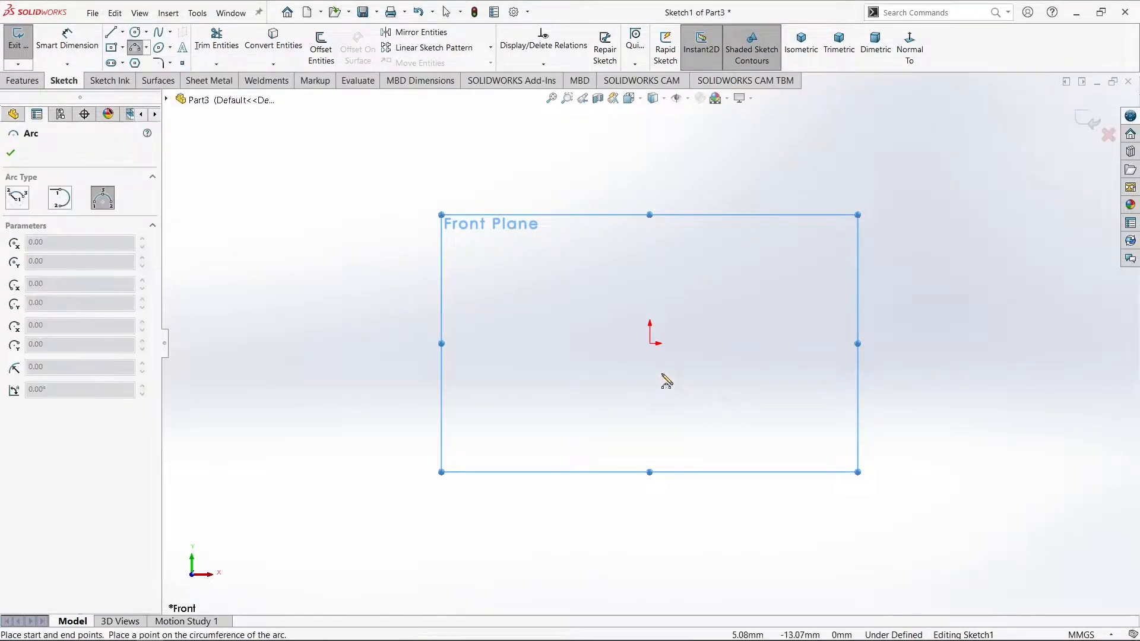
{"action": "left_click", "coordinate": [815, 343]}
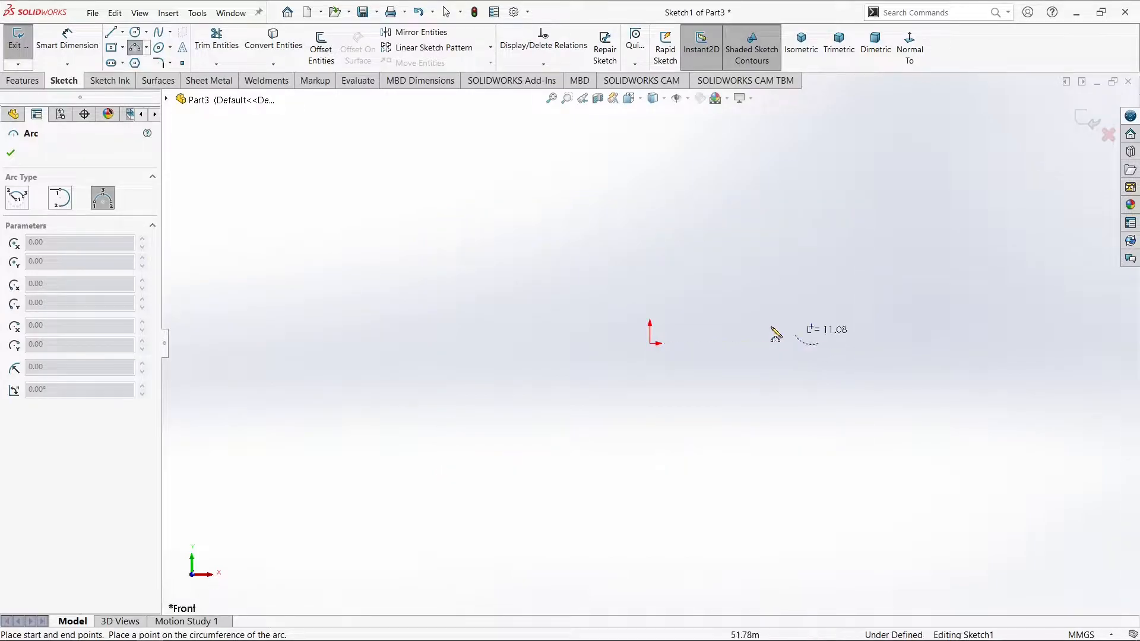
{"action": "left_click", "coordinate": [520, 344]}
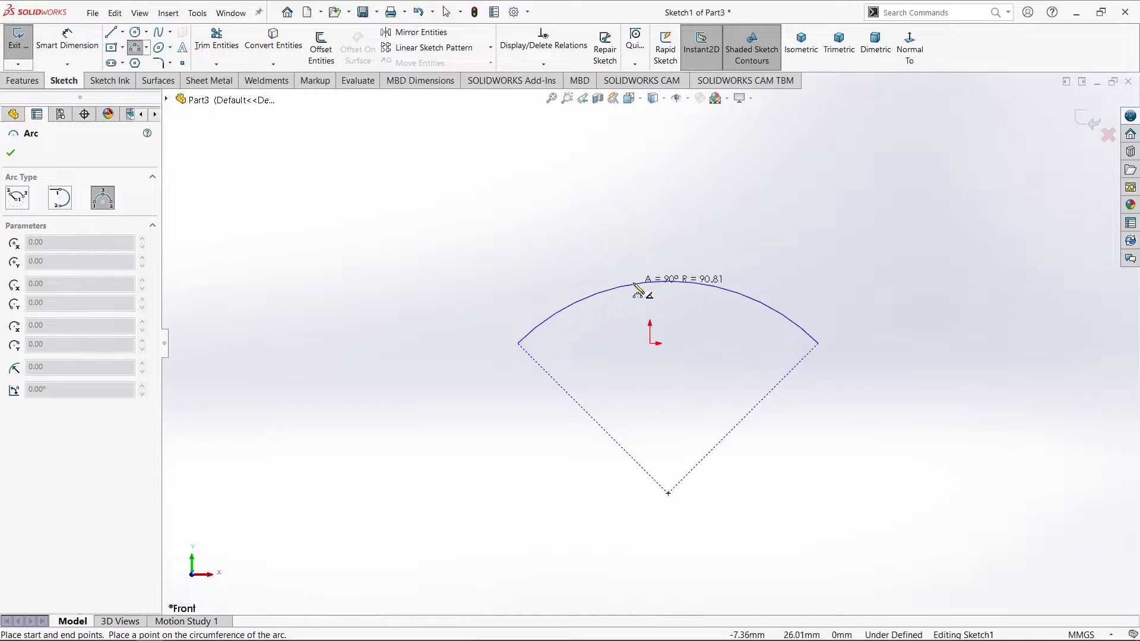
{"action": "left_click", "coordinate": [669, 272]}
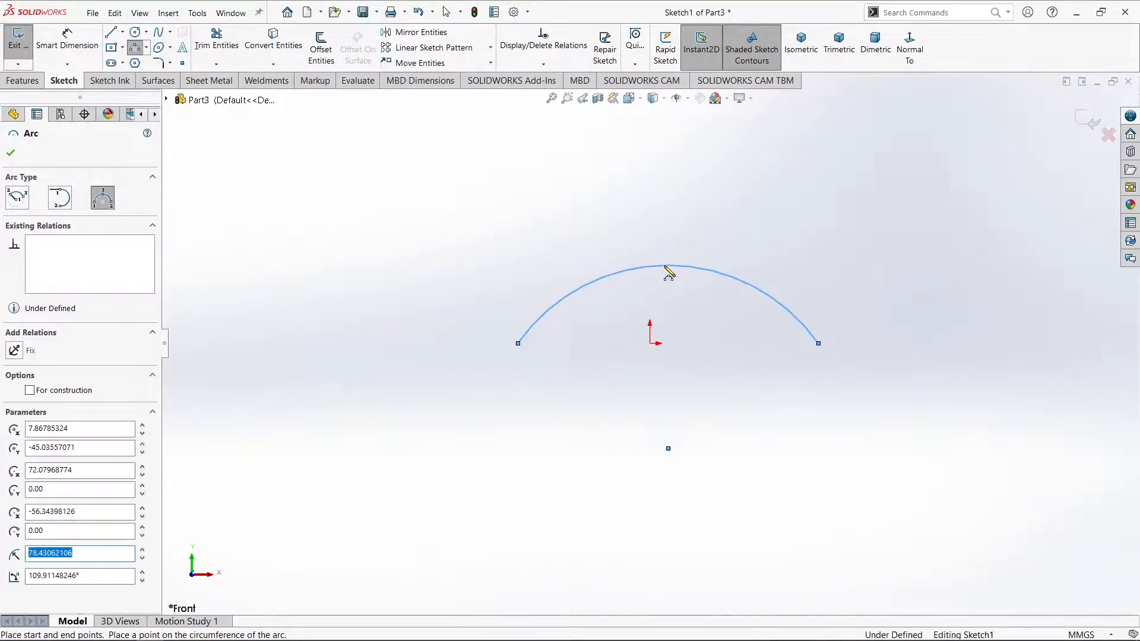
Dimension the distance between the arc's two endpoints as 303.23 mm, placing the dimension above the arc
{"action": "left_click", "coordinate": [86, 42]}
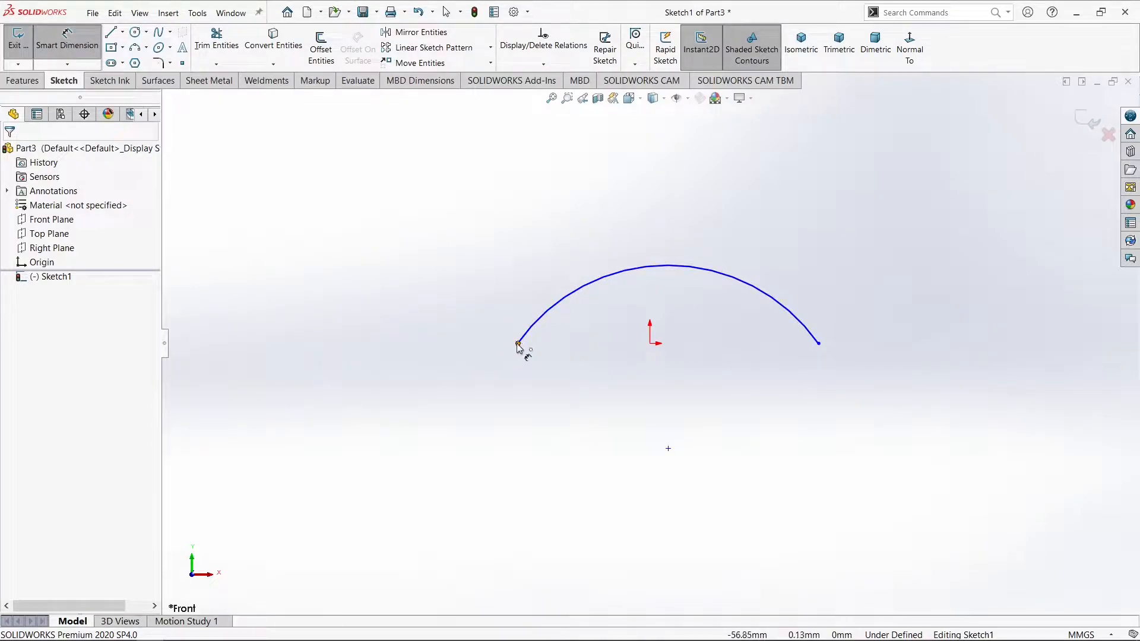
{"action": "left_click", "coordinate": [518, 344]}
{"action": "left_click", "coordinate": [819, 344]}
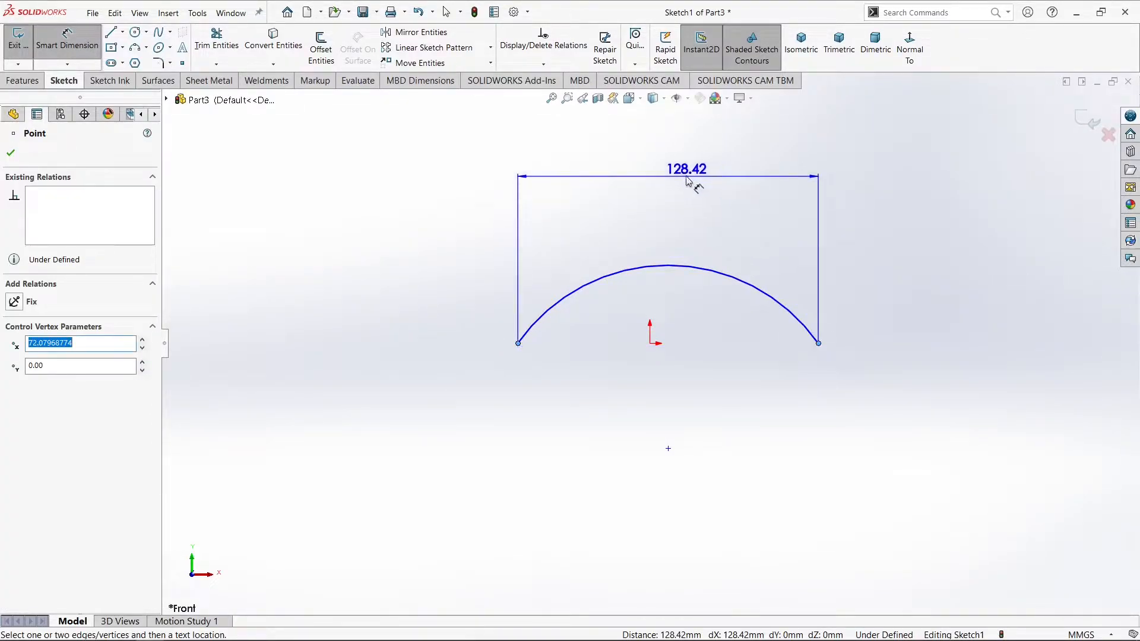
{"action": "left_click", "coordinate": [674, 165]}
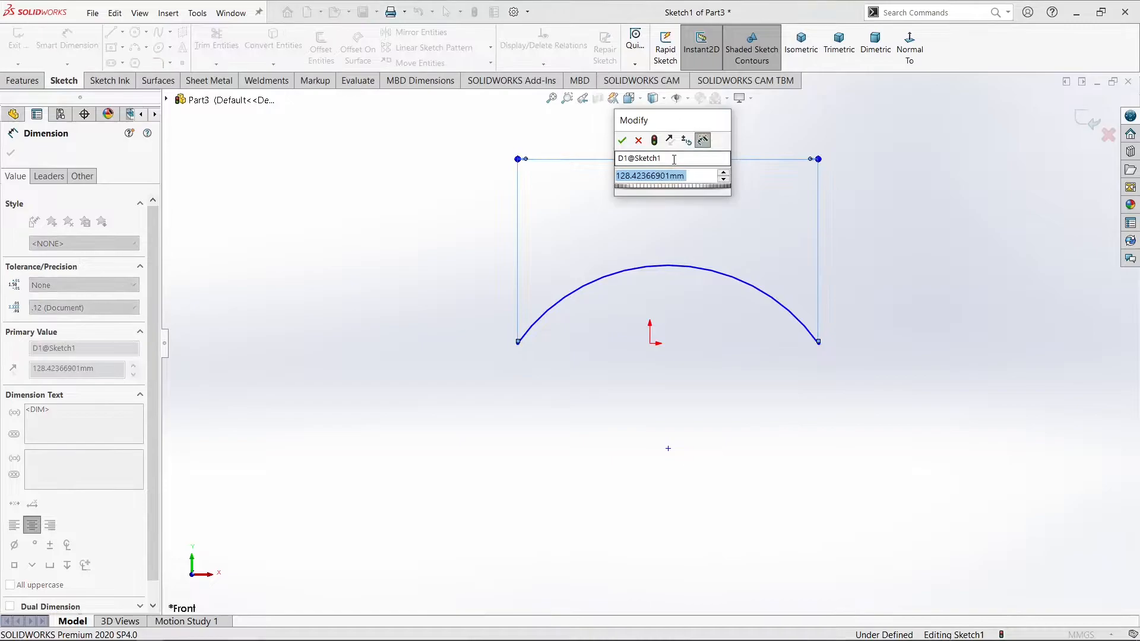
{"action": "type", "text": "303.23"}
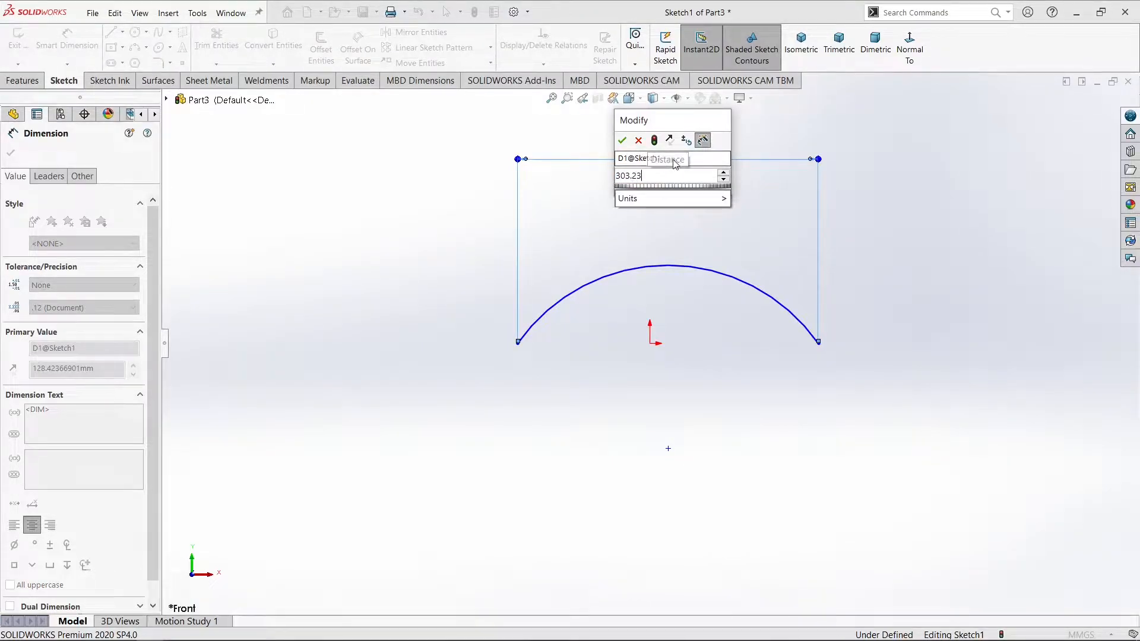
{"action": "key", "text": "Return"}
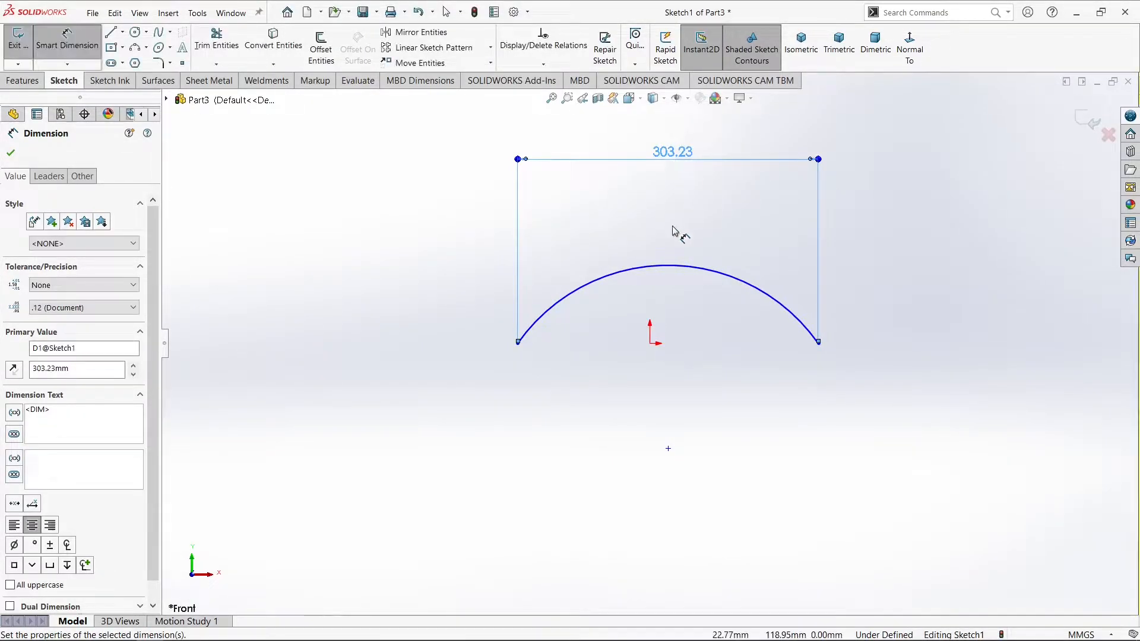
{"action": "left_click", "coordinate": [676, 231]}
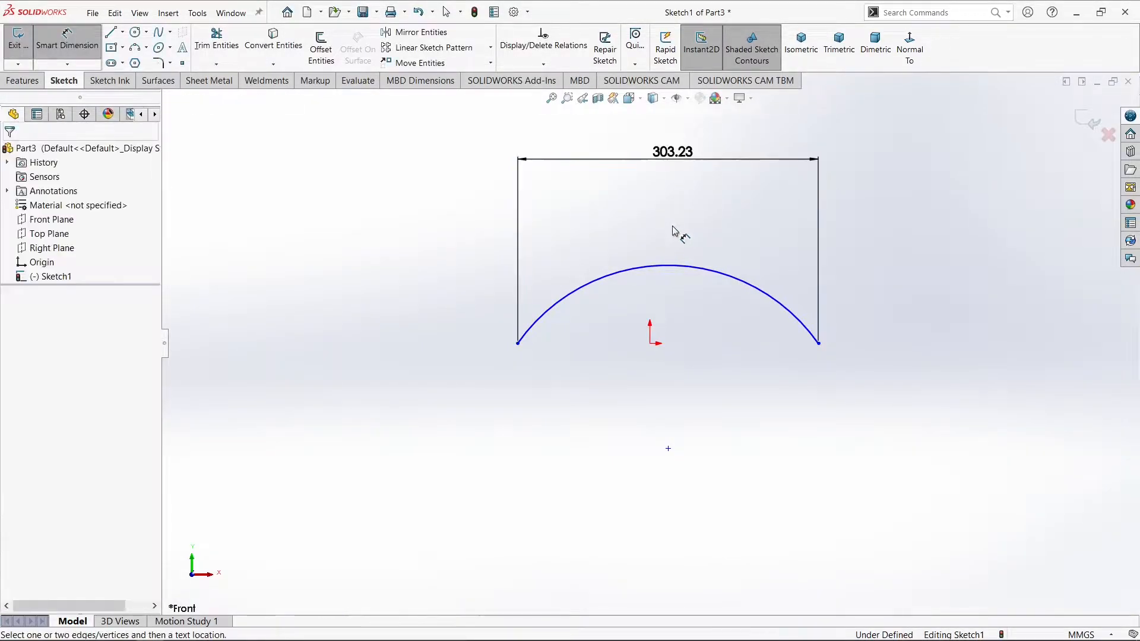
Offset the arc 47 mm towards its centre with a dimension, and reposition that dimension above the outer arc
{"action": "left_click", "coordinate": [323, 47]}
{"action": "type", "text": "47."}
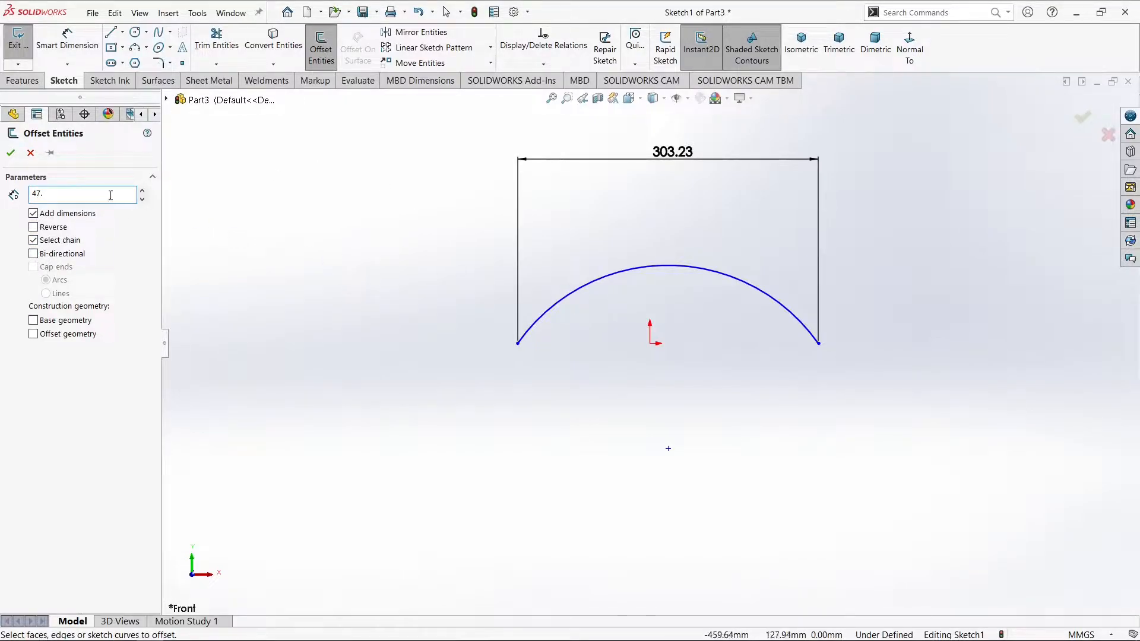
{"action": "key", "text": "Return"}
{"action": "left_click", "coordinate": [566, 311]}
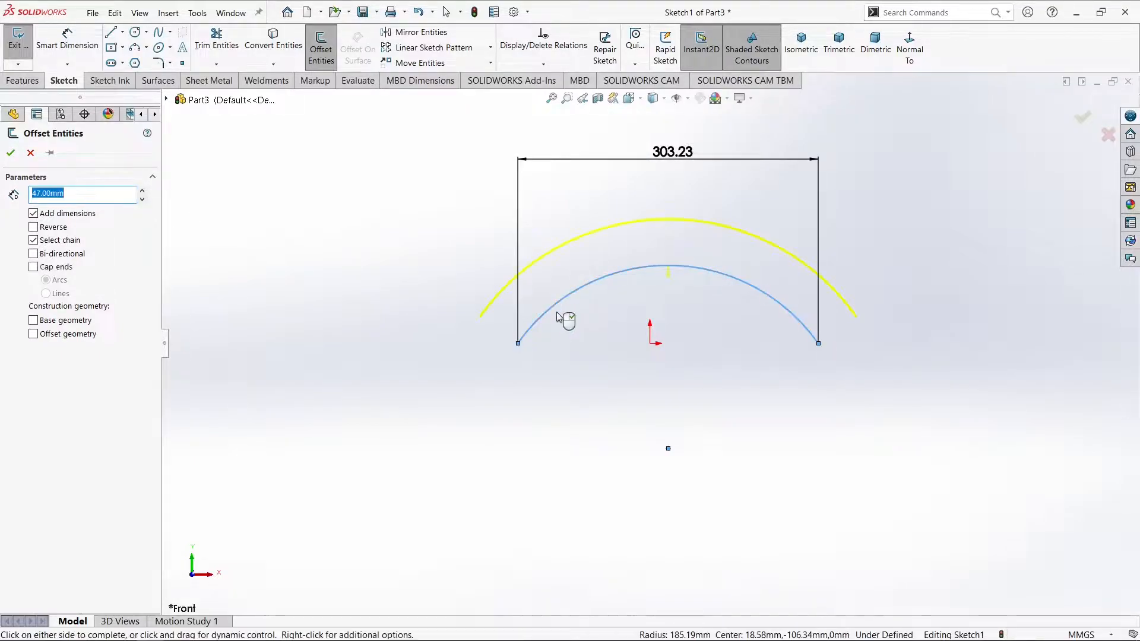
{"action": "left_click", "coordinate": [34, 228]}
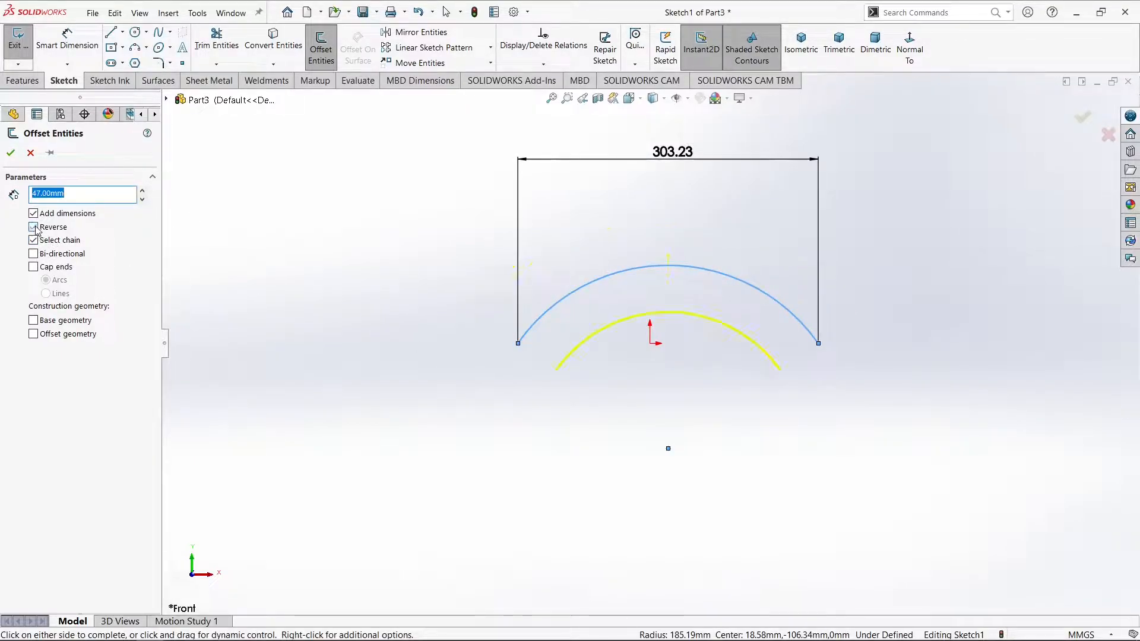
{"action": "left_click", "coordinate": [10, 155]}
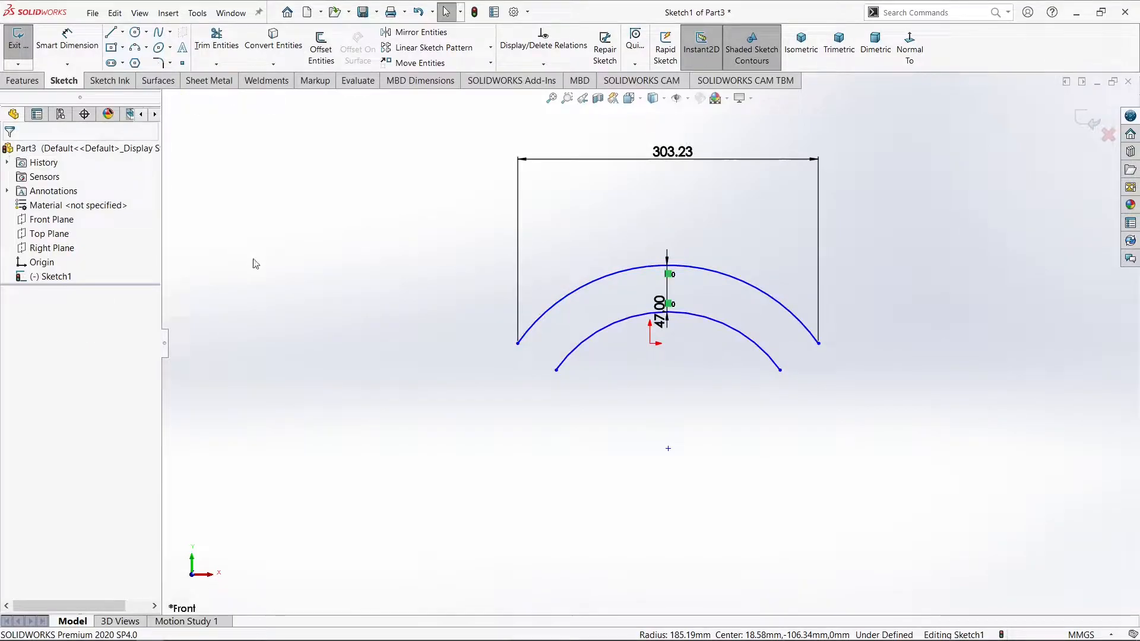
{"action": "left_click_drag", "start_coordinate": [659, 310], "coordinate": [659, 221]}
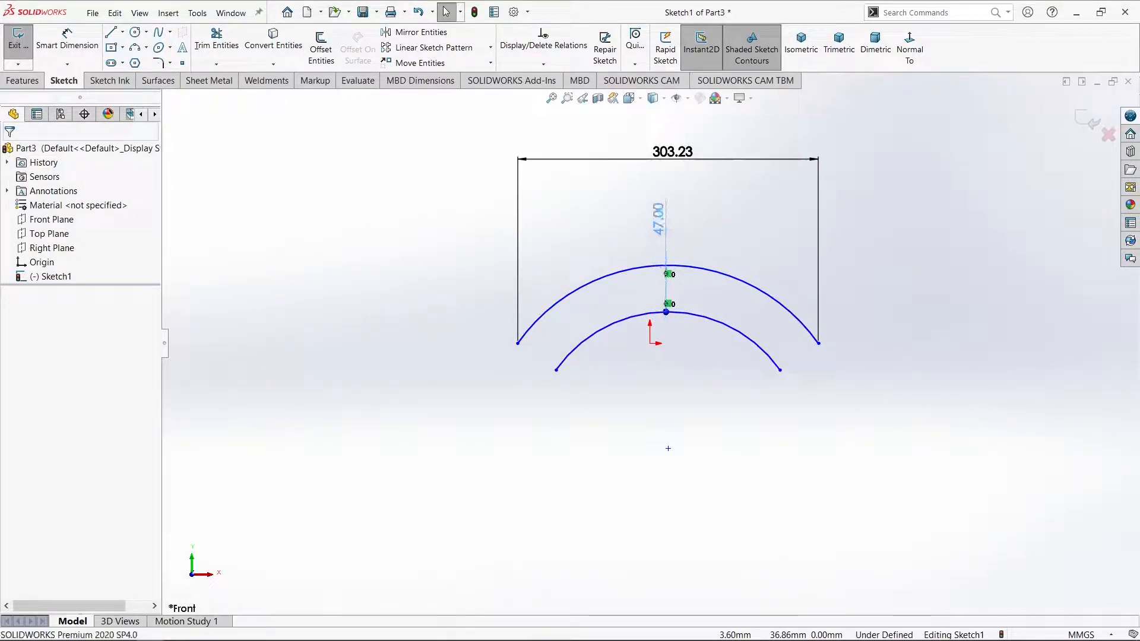
{"action": "left_click", "coordinate": [611, 228]}
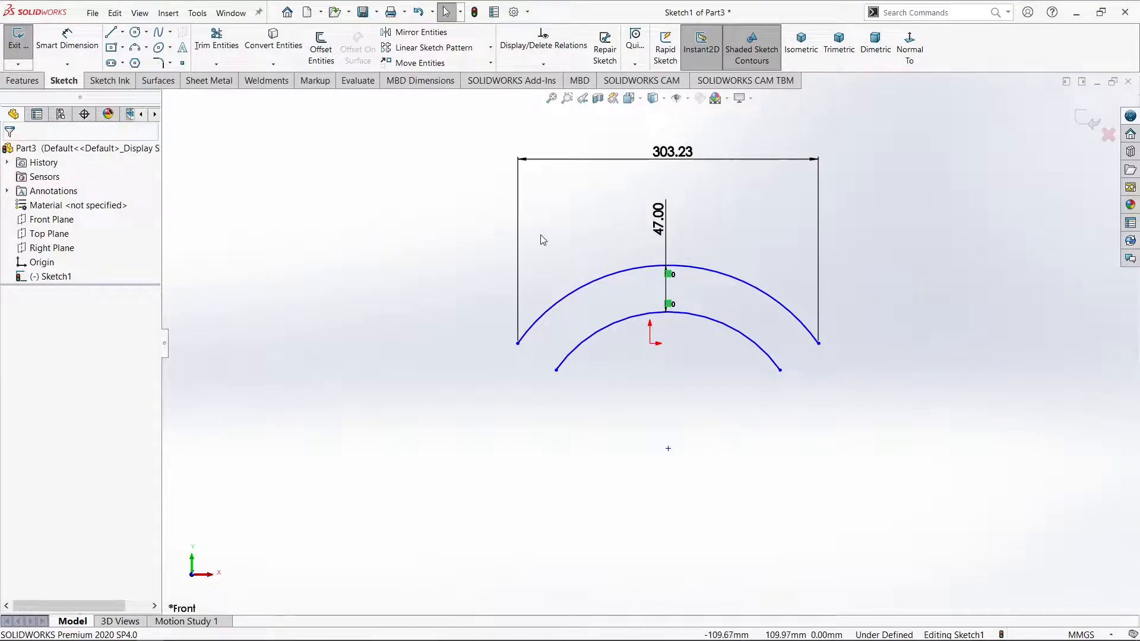
Set the outer arc's radius to 182.63 mm with a dimension placed above the arc
{"action": "left_click", "coordinate": [46, 51]}
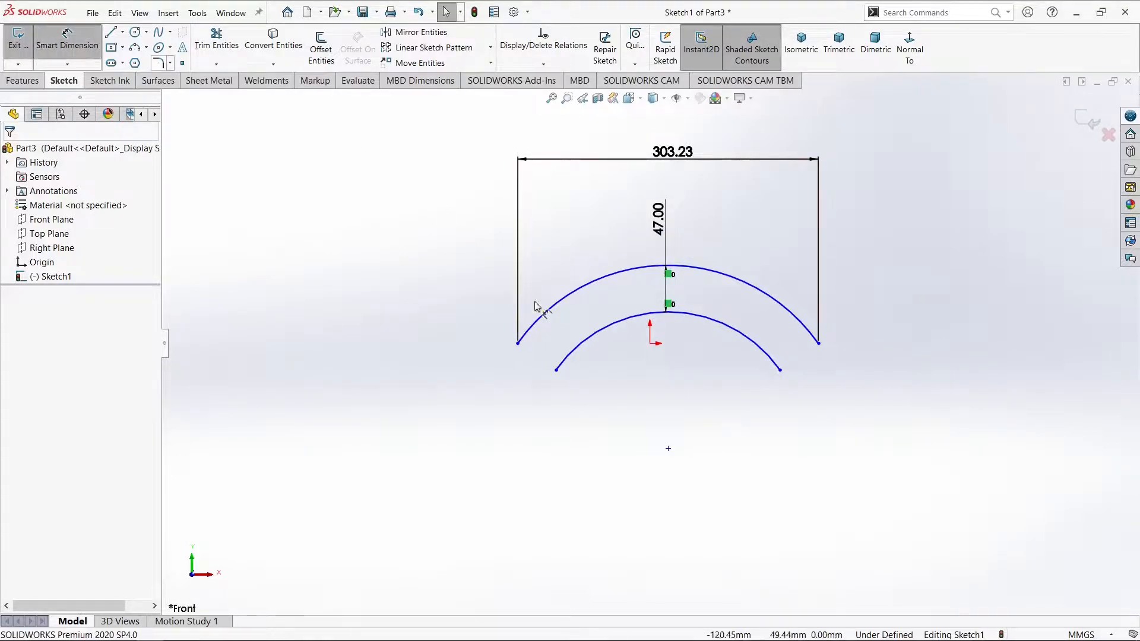
{"action": "left_click", "coordinate": [592, 289]}
{"action": "left_click", "coordinate": [583, 230]}
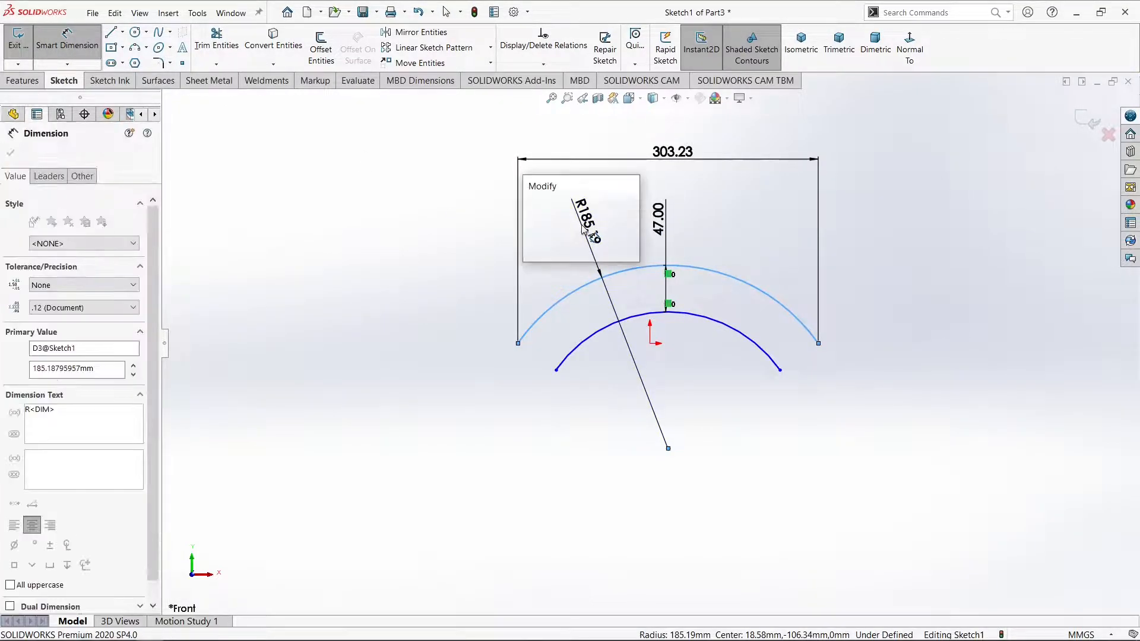
{"action": "type", "text": "182."}
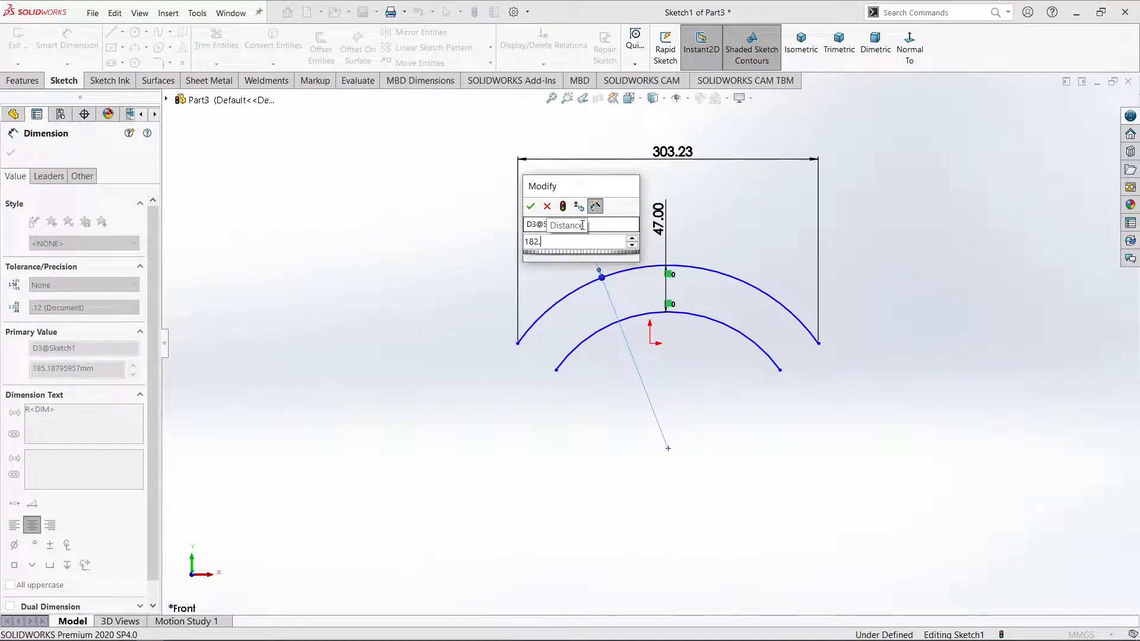
{"action": "type", "text": "63"}
{"action": "key", "text": "Return"}
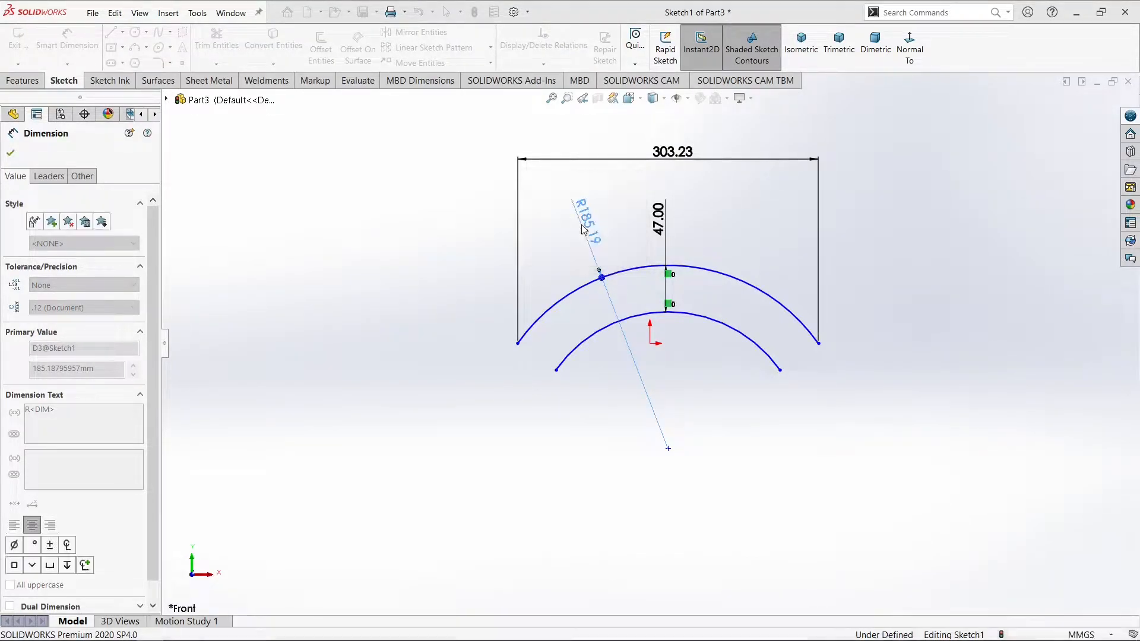
{"action": "left_click", "coordinate": [615, 212]}
{"action": "left_click_drag", "start_coordinate": [585, 215], "coordinate": [578, 194]}
{"action": "left_click", "coordinate": [613, 188]}
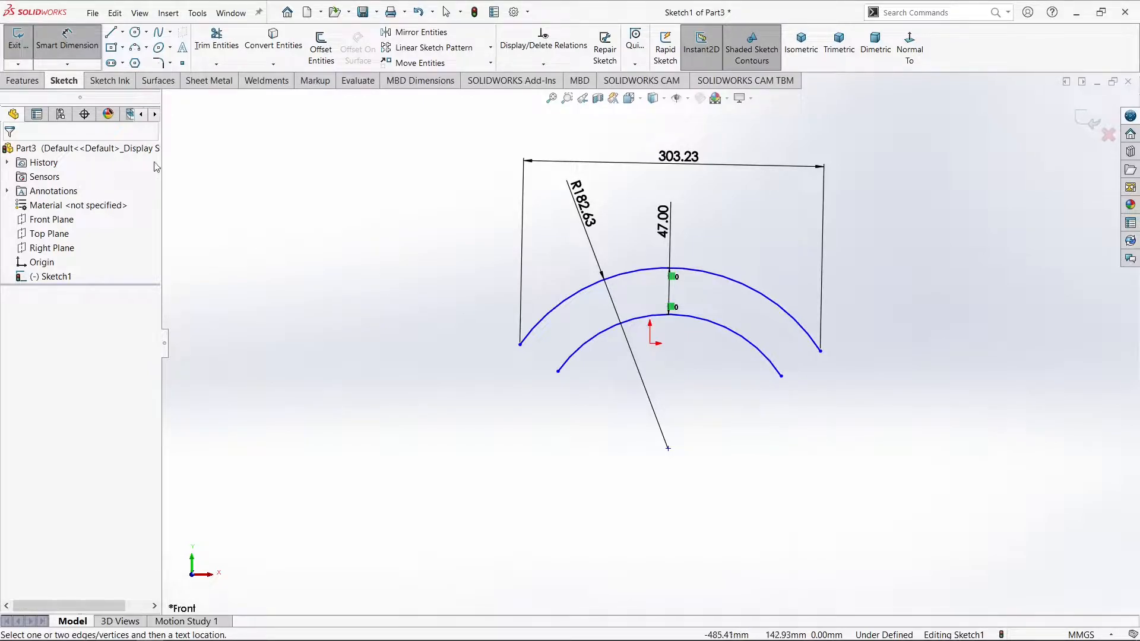
Draw a centerpoint arc about the shared centre, extending the inner arc's left end downward by about 26°
{"action": "left_click", "coordinate": [137, 50]}
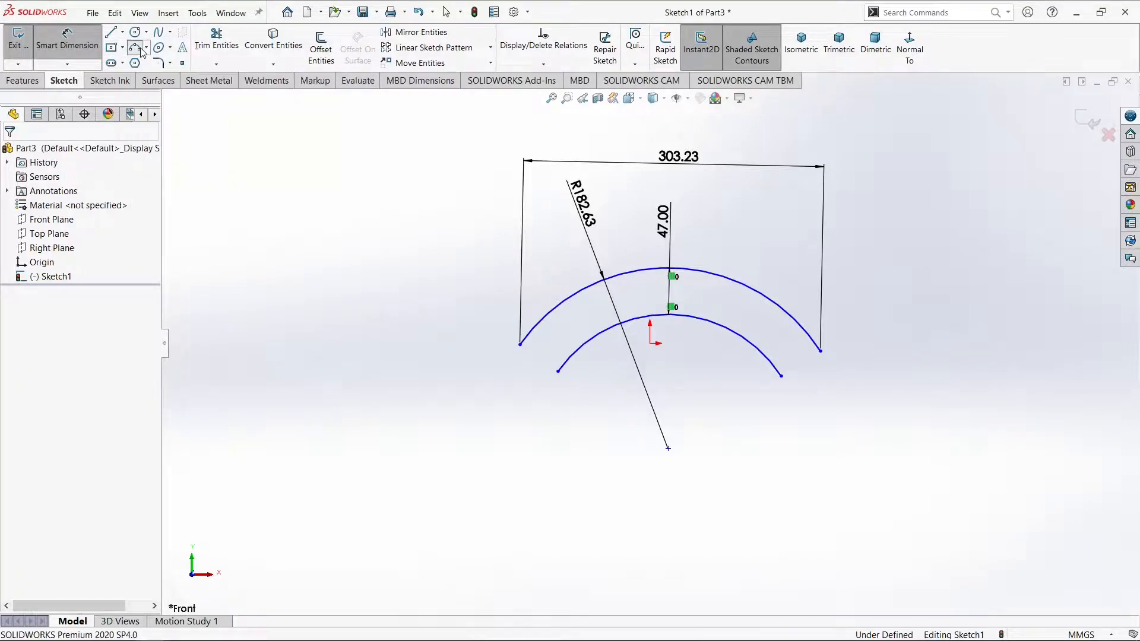
{"action": "left_click", "coordinate": [147, 47]}
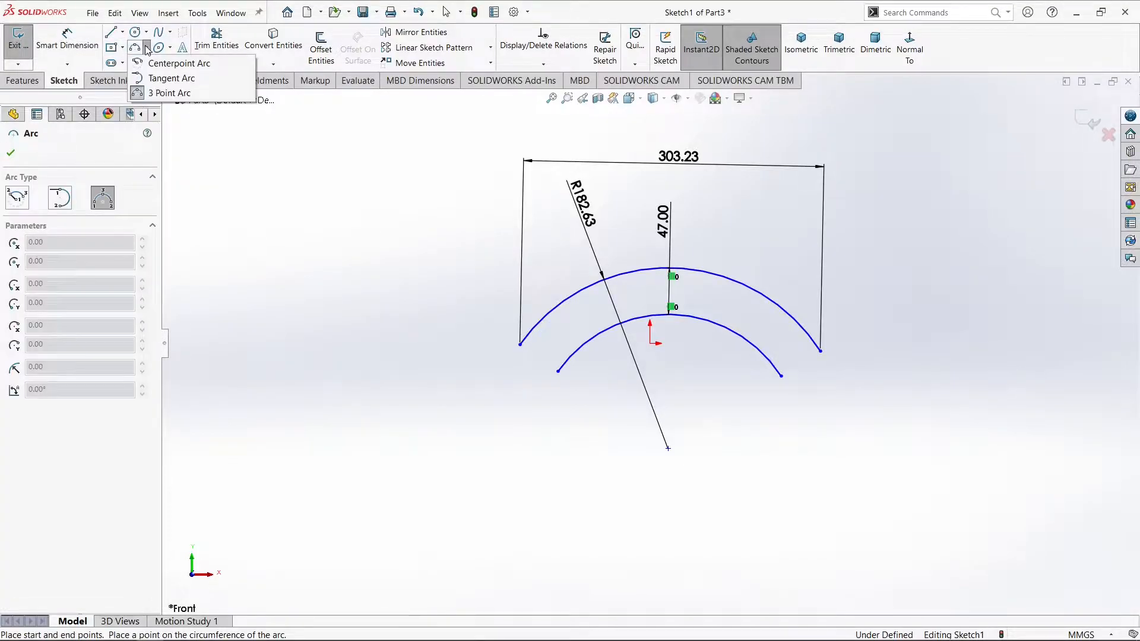
{"action": "left_click", "coordinate": [172, 63]}
{"action": "left_click", "coordinate": [669, 449]}
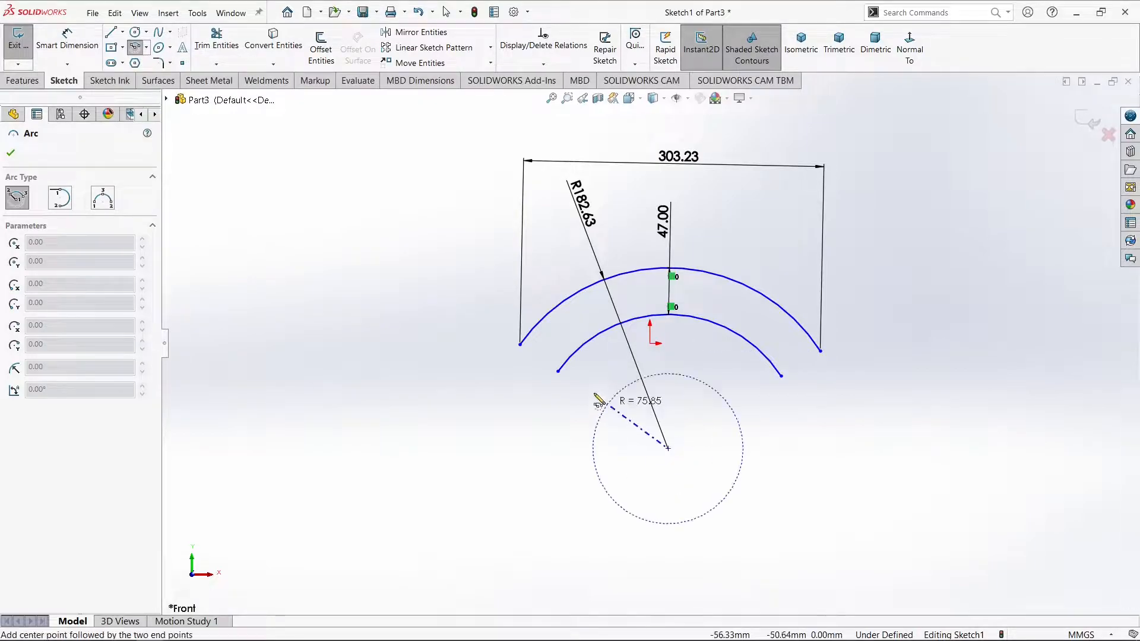
{"action": "left_click", "coordinate": [558, 372]}
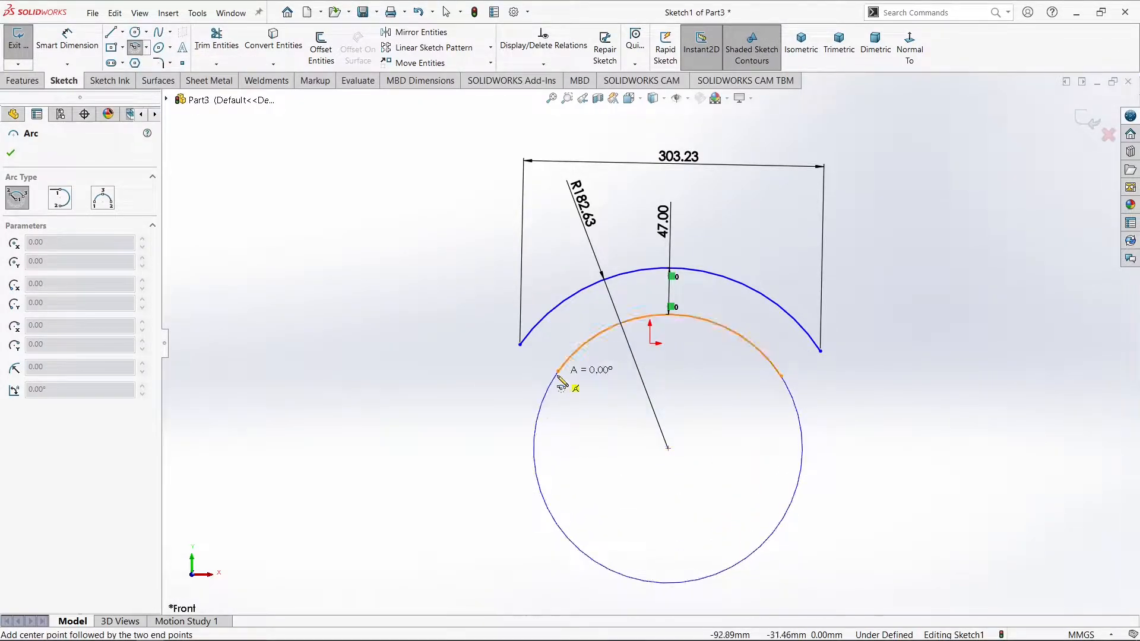
{"action": "left_click", "coordinate": [536, 430]}
{"action": "right_click", "coordinate": [544, 435]}
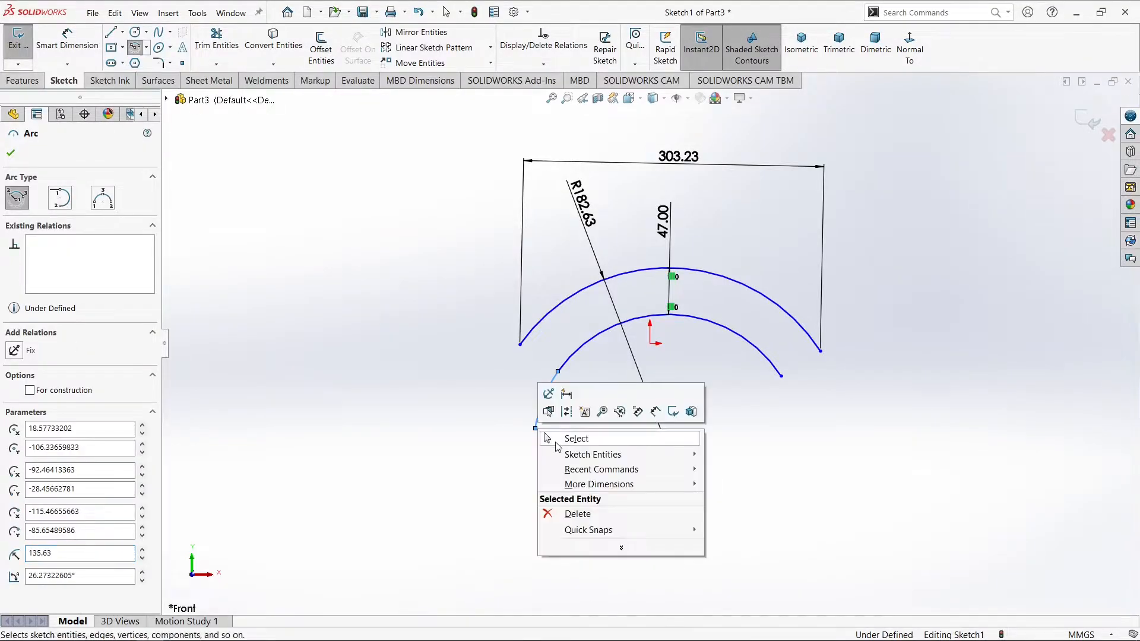
{"action": "left_click", "coordinate": [557, 445]}
Dimension the straight distance between the endpoints of the short inner extension arc as 40 mm
{"action": "left_click", "coordinate": [73, 46]}
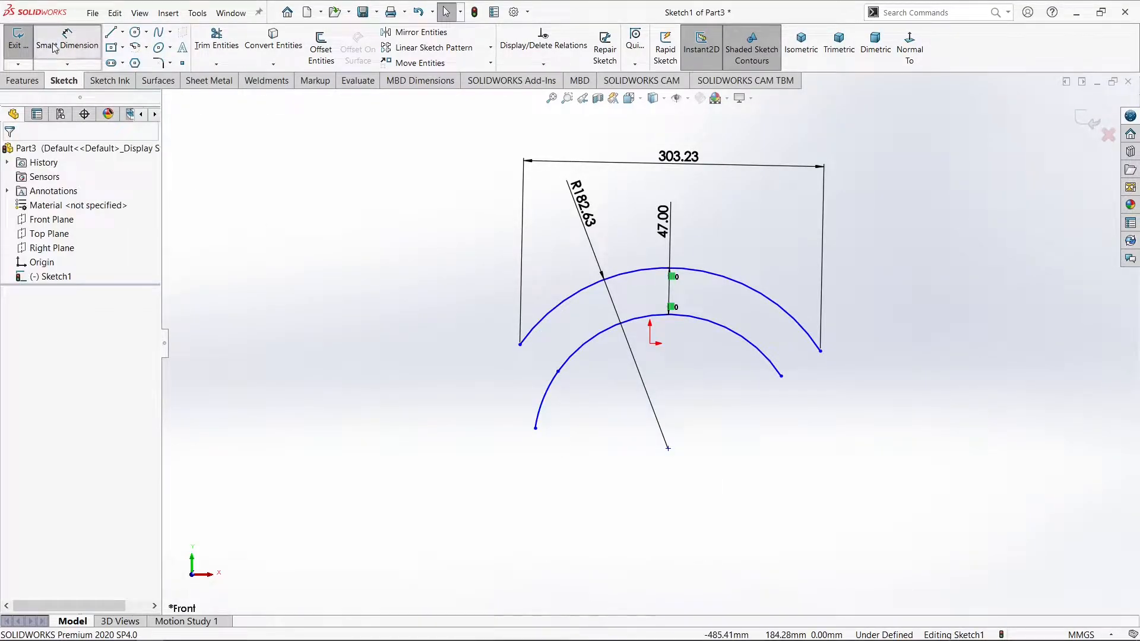
{"action": "left_click", "coordinate": [559, 373]}
{"action": "left_click", "coordinate": [536, 428]}
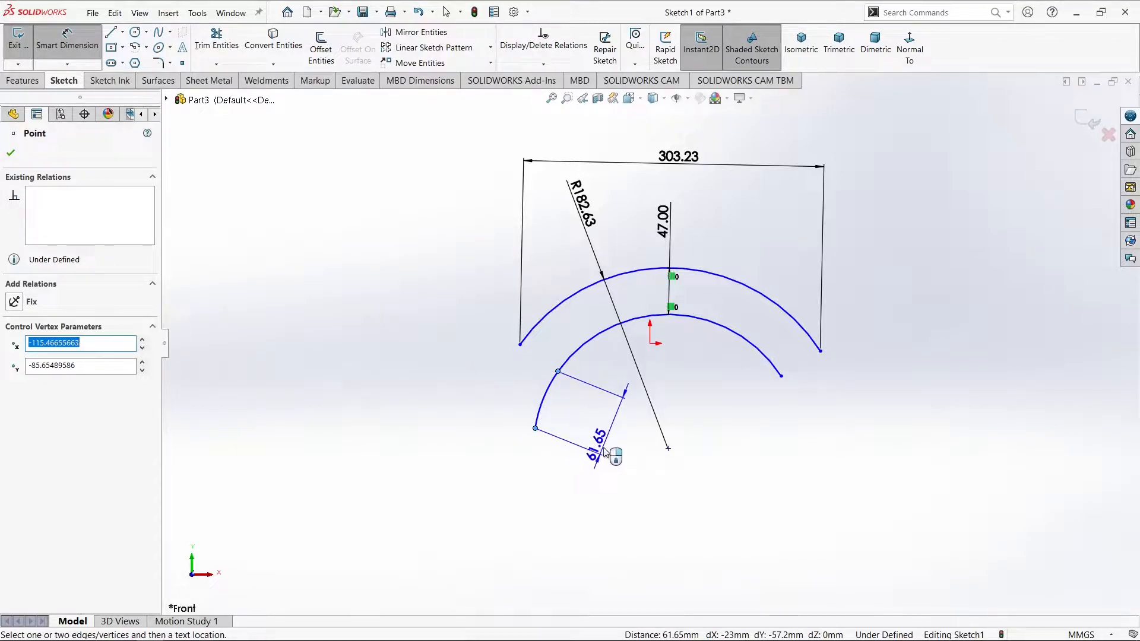
{"action": "left_click", "coordinate": [612, 446]}
{"action": "type", "text": "40"}
{"action": "key", "text": "Return"}
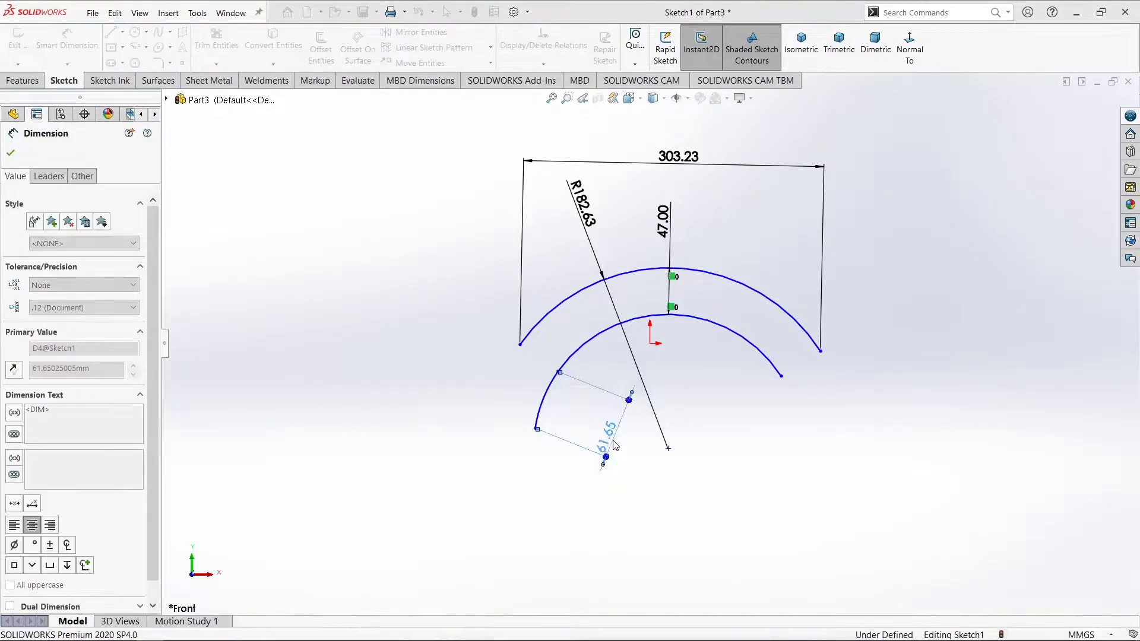
Draw a tangent arc extending the outer arc's left end downward, with about 50 mm between its endpoints
{"action": "scroll", "coordinate": [667, 389], "scroll_direction": "up", "scroll_amount": 4}
{"action": "scroll", "coordinate": [565, 369], "scroll_direction": "down", "scroll_amount": 6}
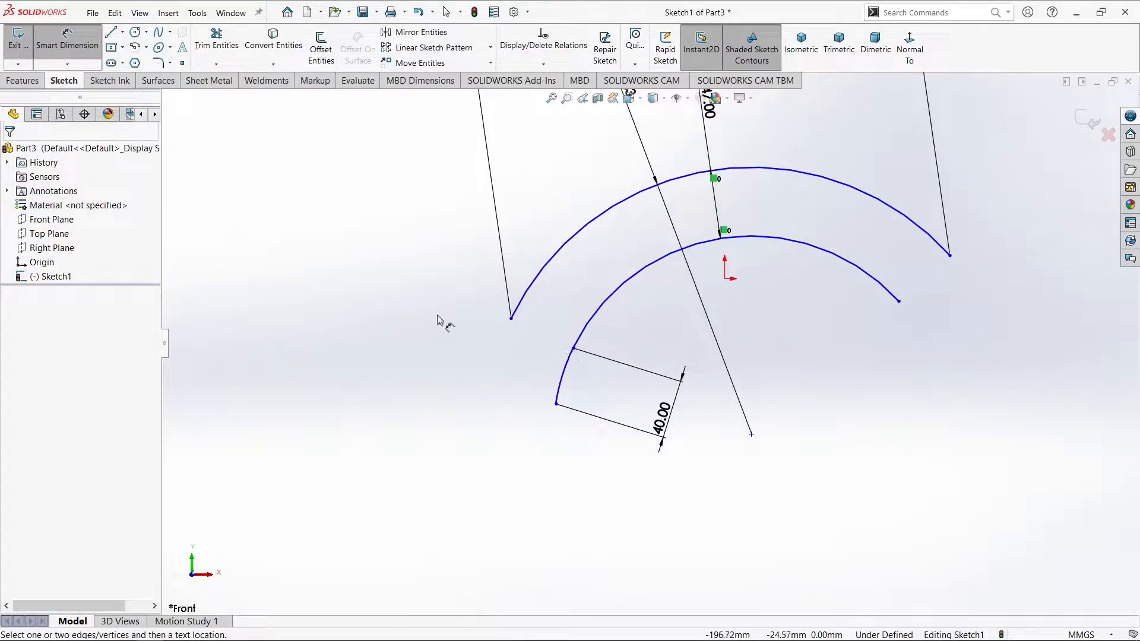
{"action": "key", "text": "l"}
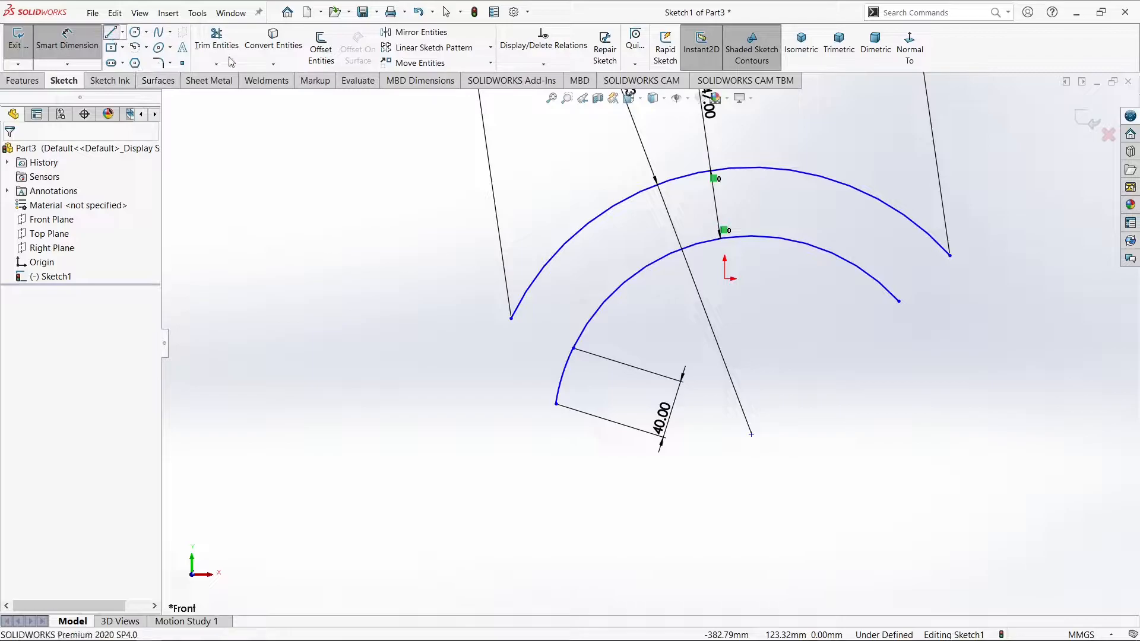
{"action": "scroll", "coordinate": [521, 325], "scroll_direction": "up", "scroll_amount": 3}
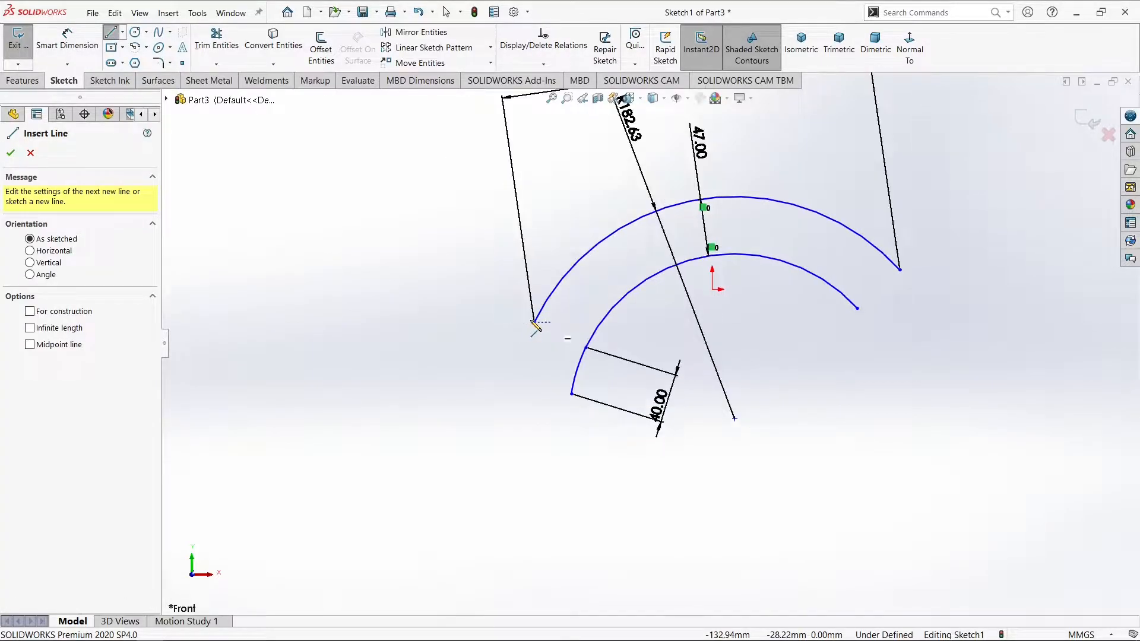
{"action": "left_click", "coordinate": [554, 326]}
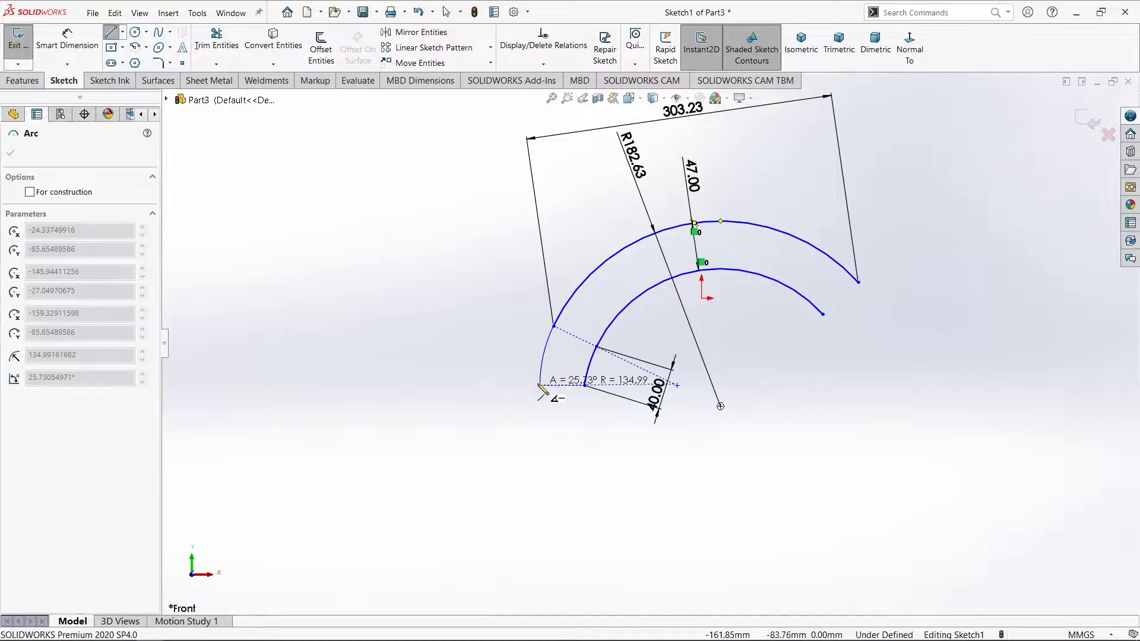
{"action": "left_click", "coordinate": [538, 374]}
{"action": "right_click", "coordinate": [542, 376]}
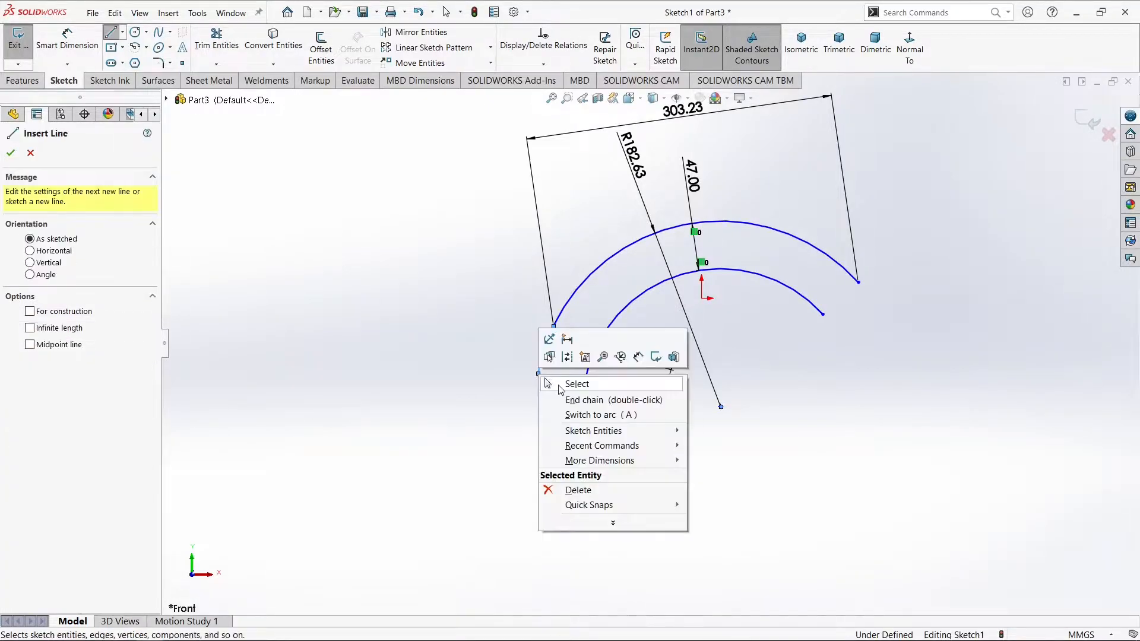
{"action": "left_click", "coordinate": [562, 384]}
Dimension the straight distance between the endpoints of the short outer extension arc as 25 mm
{"action": "left_click", "coordinate": [61, 43]}
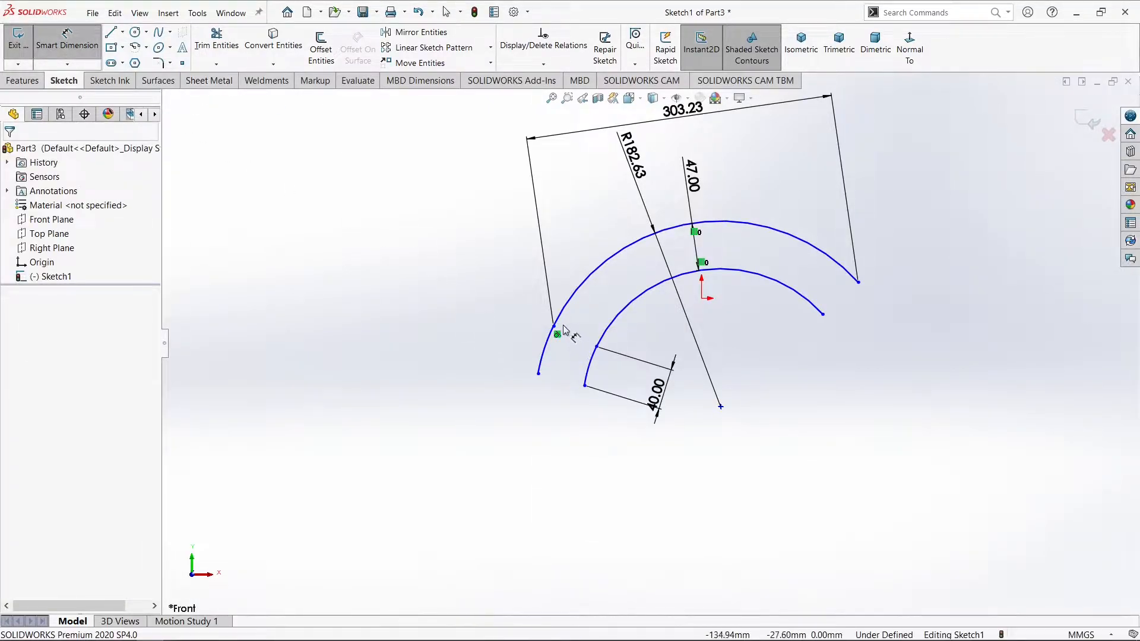
{"action": "left_click", "coordinate": [555, 328]}
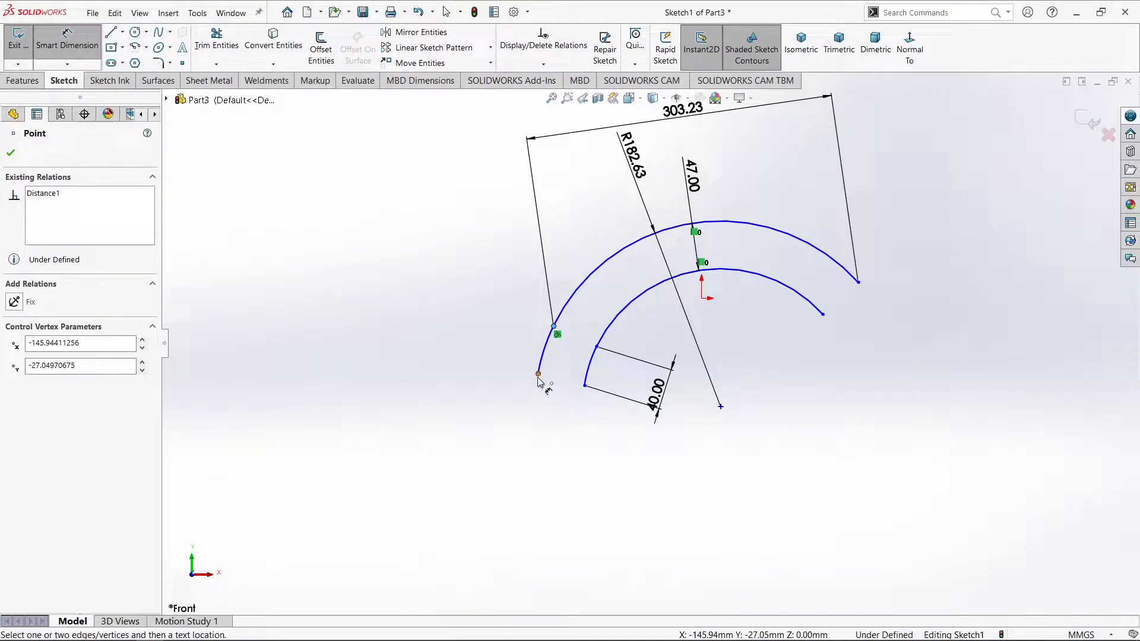
{"action": "left_click", "coordinate": [539, 374]}
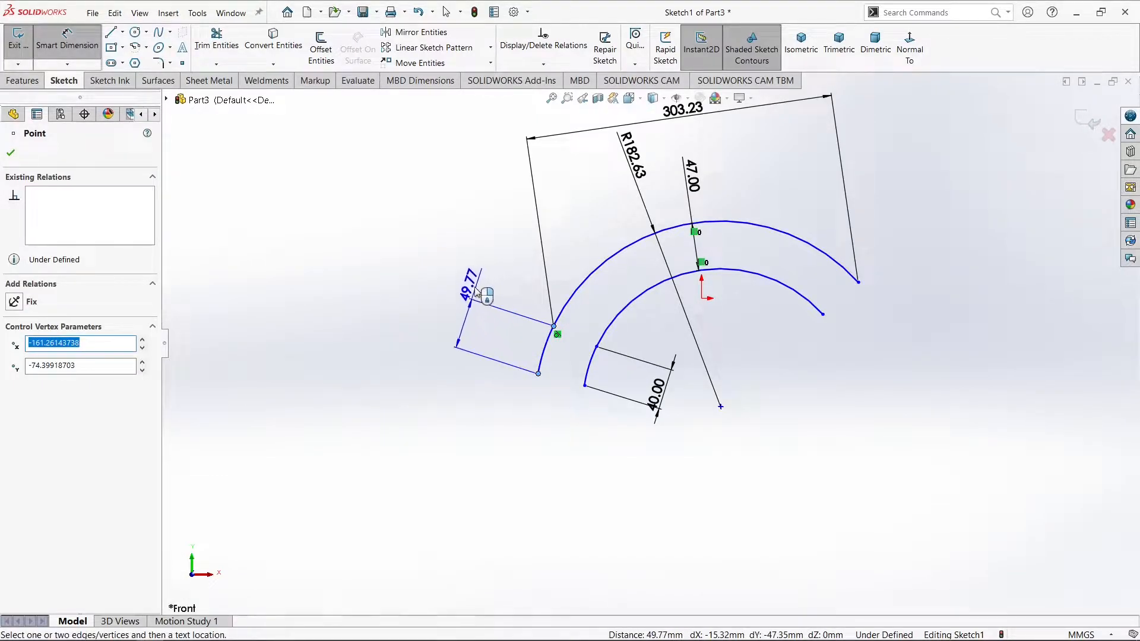
{"action": "left_click", "coordinate": [477, 291]}
{"action": "type", "text": "25"}
{"action": "key", "text": "Return"}
{"action": "left_click", "coordinate": [419, 331]}
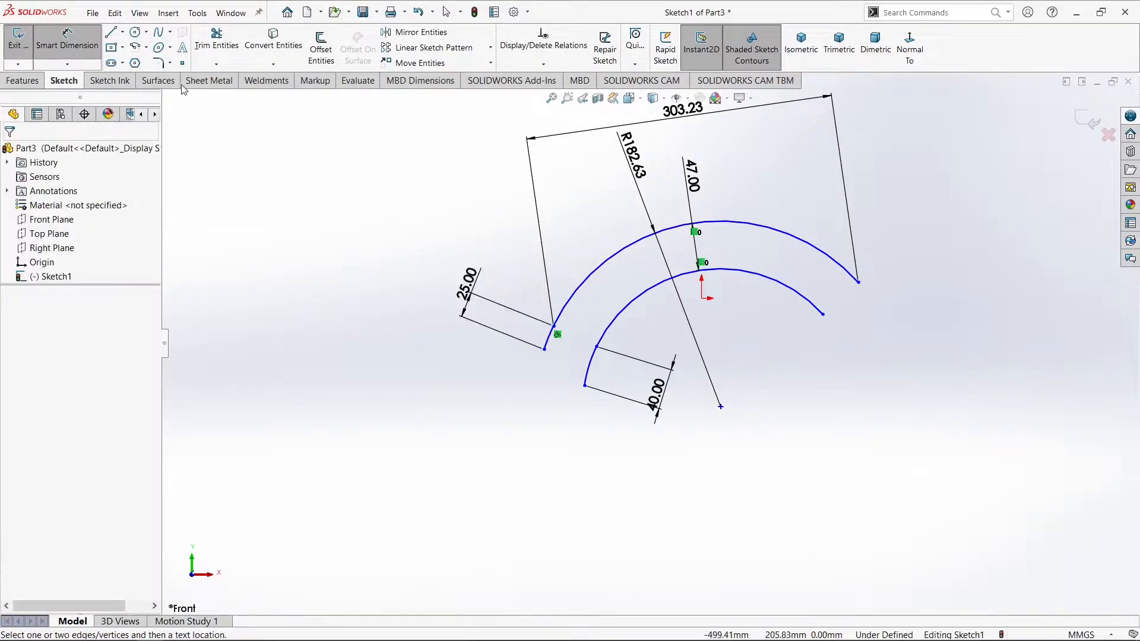
Draw a vertical line about 52 mm down from the outer extension's end, and a line about 43 mm long connecting it to the inner extension's end
{"action": "left_click", "coordinate": [110, 32]}
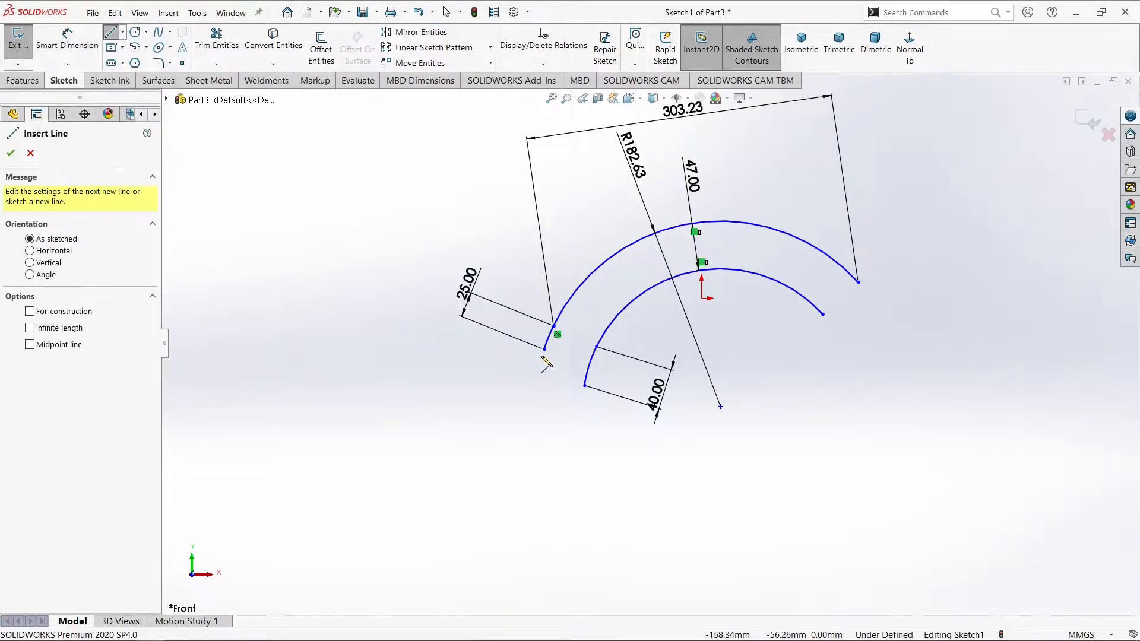
{"action": "left_click", "coordinate": [544, 349]}
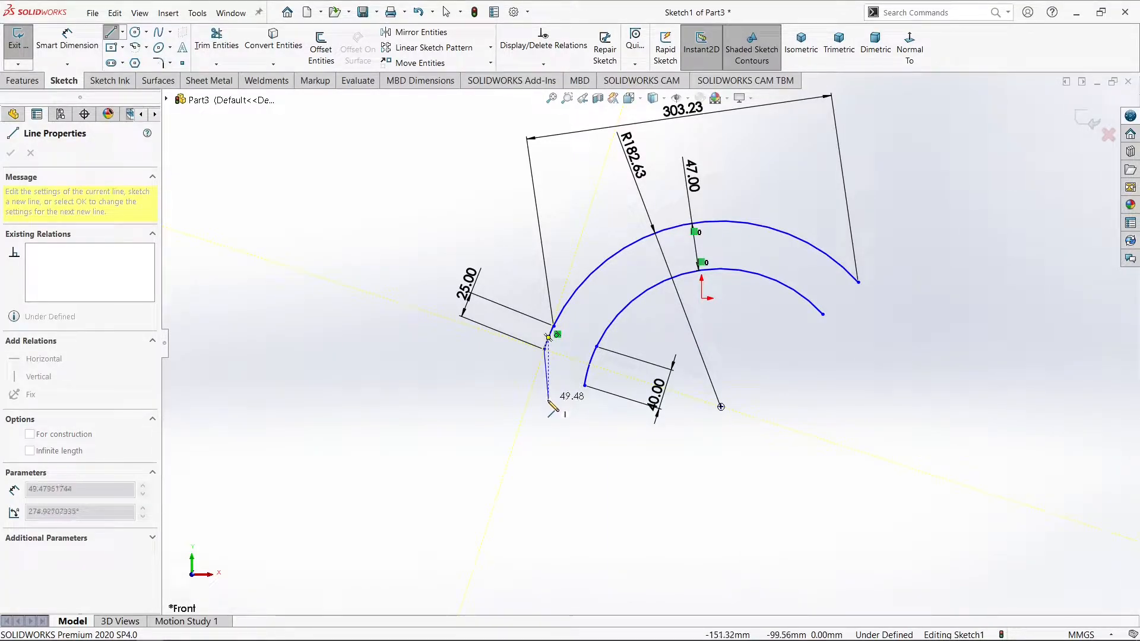
{"action": "left_click", "coordinate": [544, 402]}
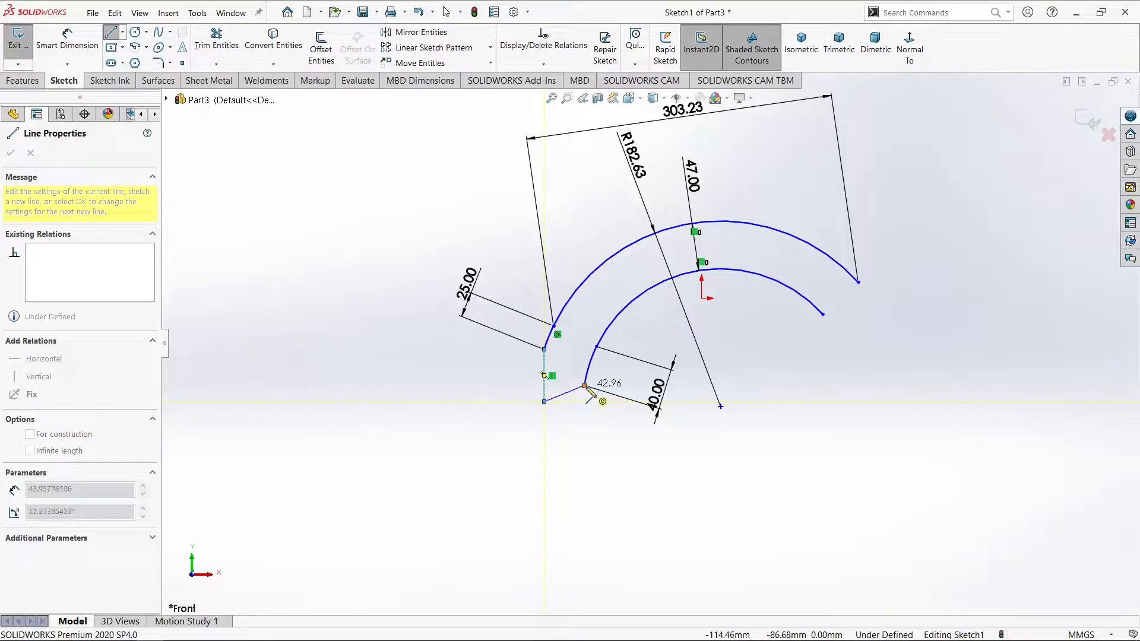
{"action": "left_click", "coordinate": [585, 386]}
{"action": "right_click", "coordinate": [585, 386]}
{"action": "left_click", "coordinate": [588, 398]}
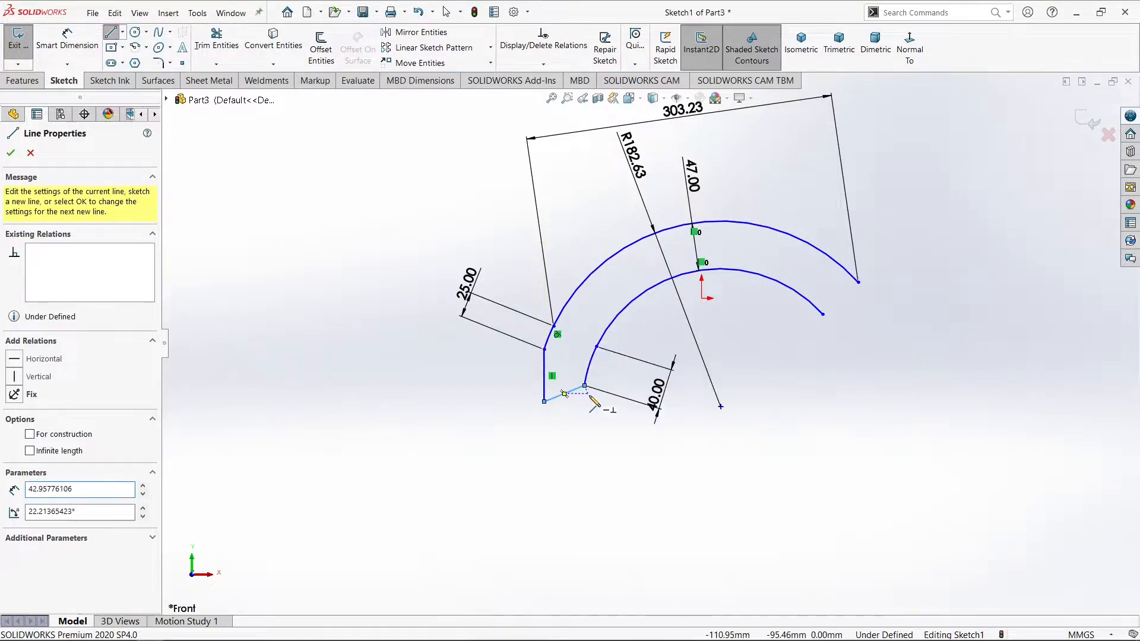
Dimension the vertical line at the profile's left end as 36 mm, placing the dimension left of the profile
{"action": "left_click", "coordinate": [67, 37]}
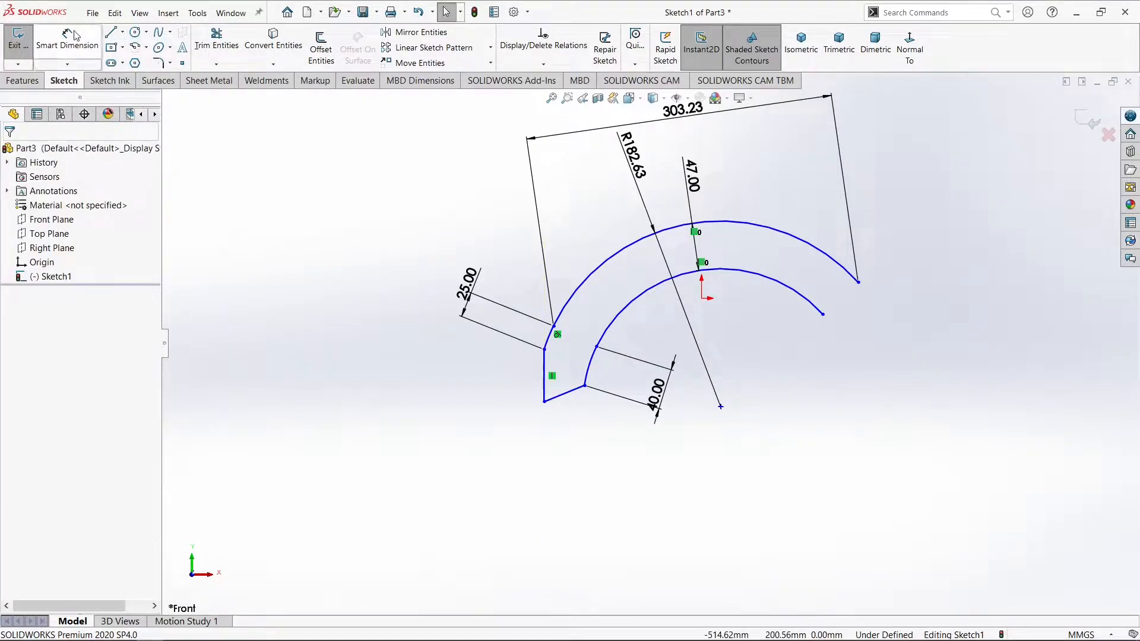
{"action": "left_click", "coordinate": [544, 402]}
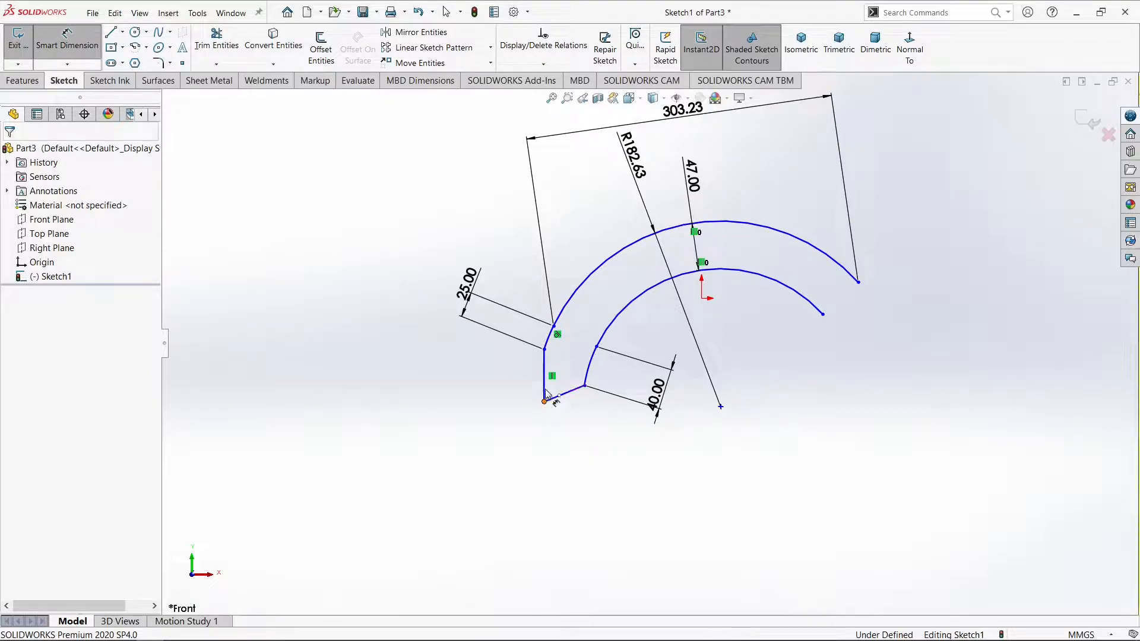
{"action": "left_click", "coordinate": [545, 351]}
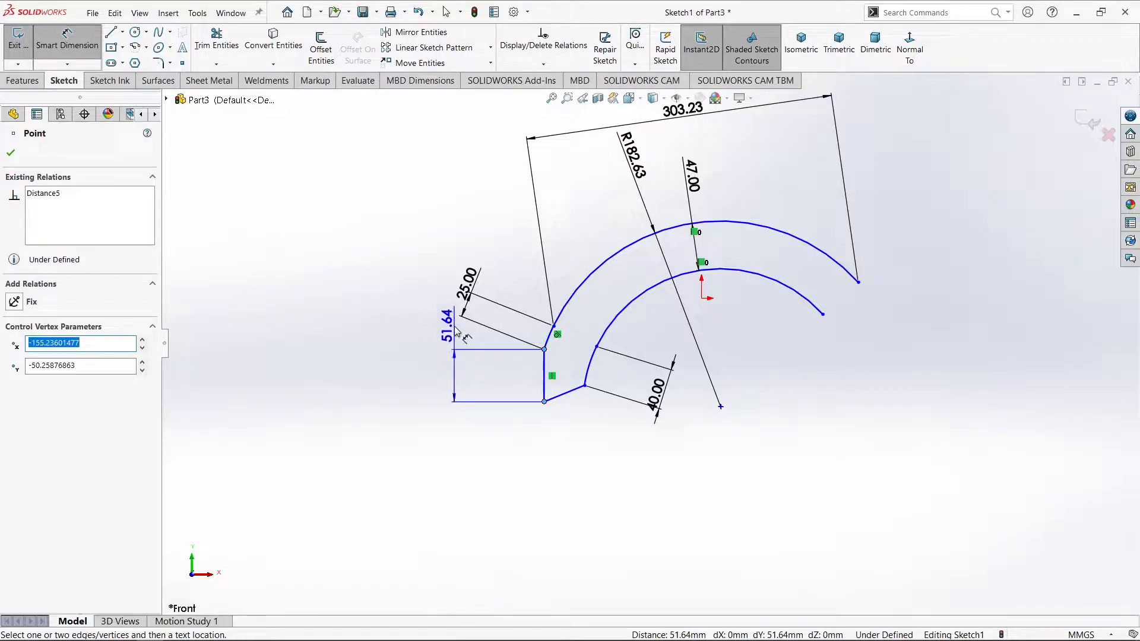
{"action": "left_click", "coordinate": [428, 338]}
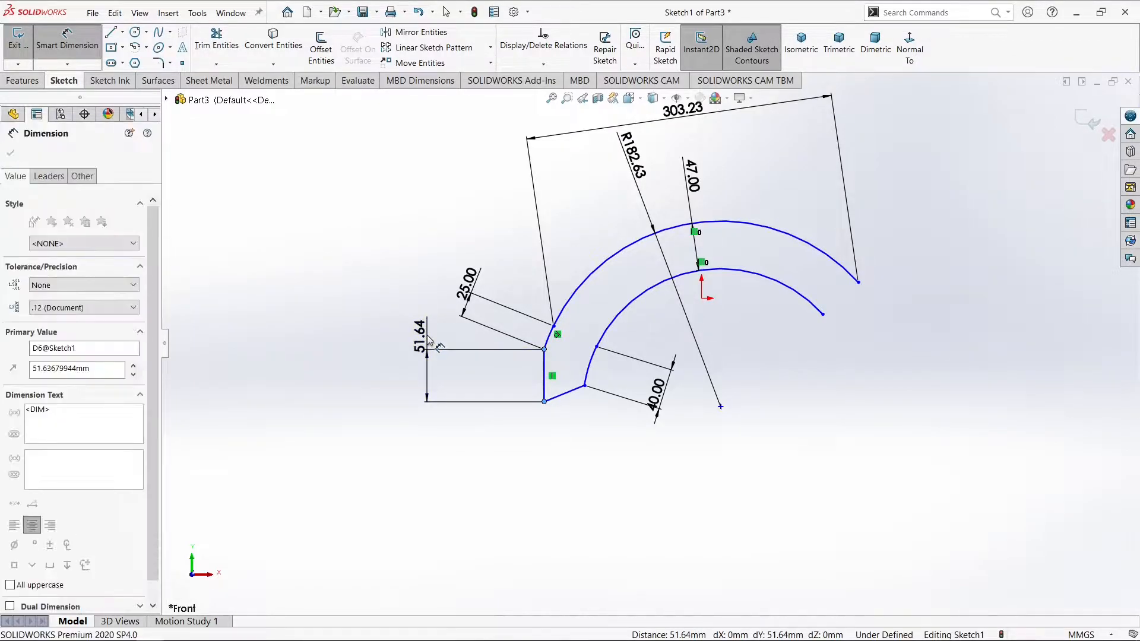
{"action": "type", "text": "36"}
{"action": "key", "text": "Return"}
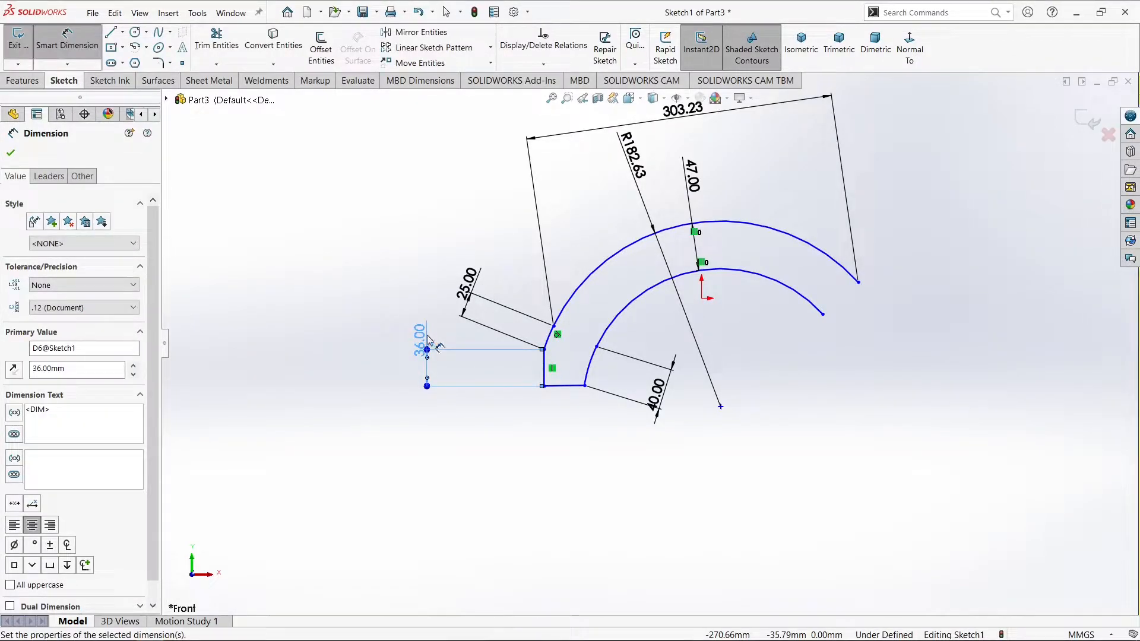
{"action": "left_click", "coordinate": [364, 295]}
Dimension the length of the closing line at the profile's lower left end as 43 mm, placed below the line
{"action": "scroll", "coordinate": [597, 343], "scroll_direction": "down", "scroll_amount": 5}
{"action": "scroll", "coordinate": [662, 325], "scroll_direction": "up", "scroll_amount": 4}
{"action": "scroll", "coordinate": [660, 324], "scroll_direction": "up", "scroll_amount": 3}
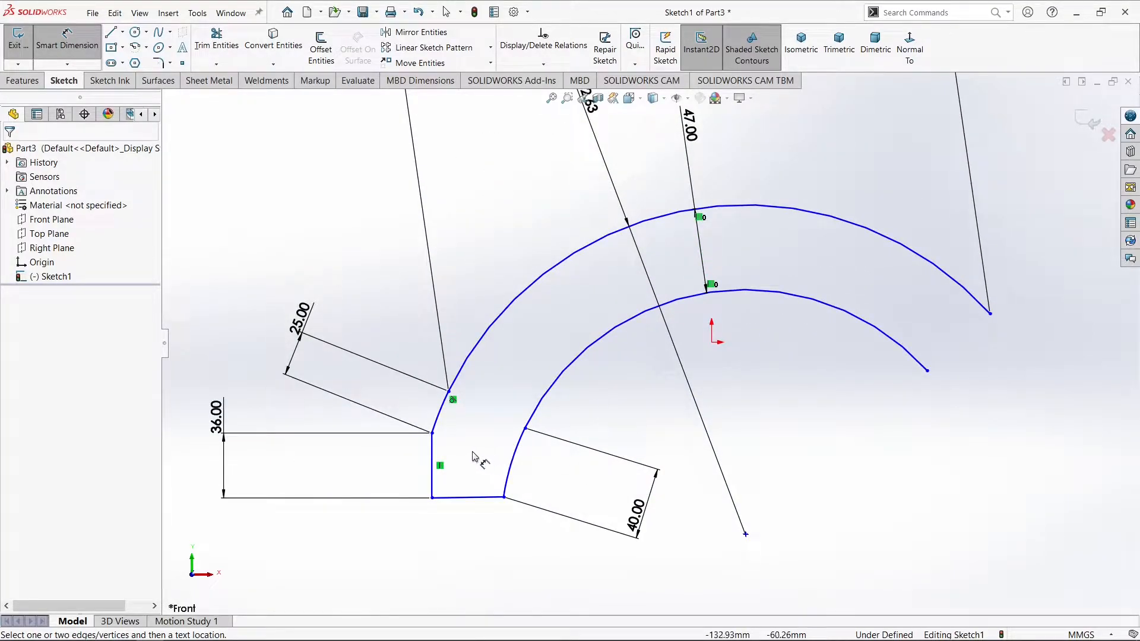
{"action": "left_click", "coordinate": [136, 31]}
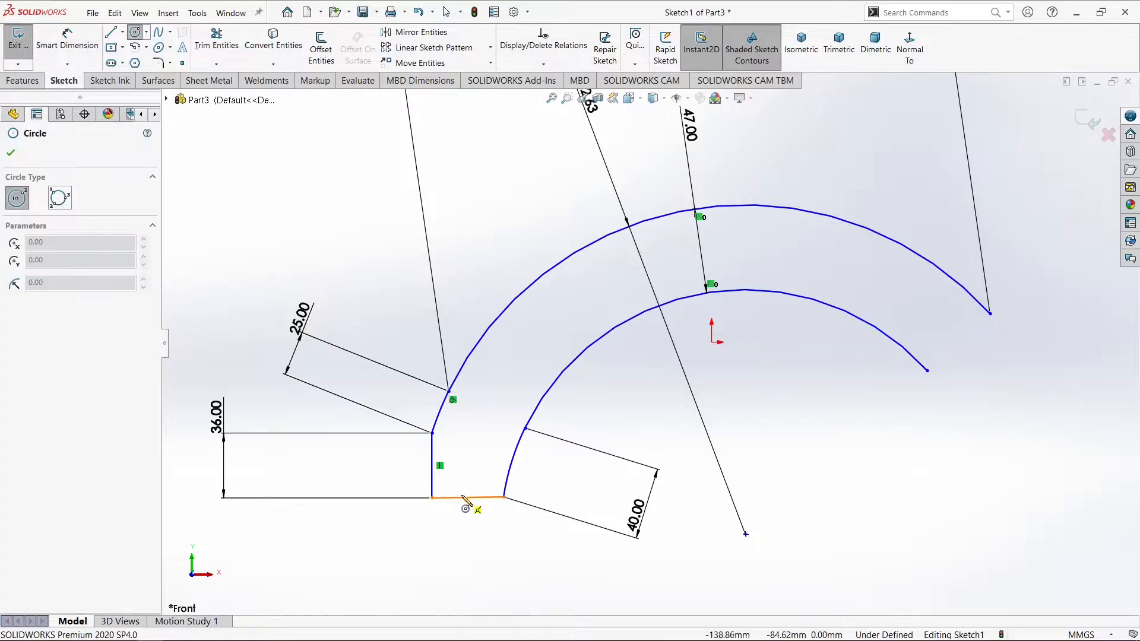
{"action": "left_click", "coordinate": [67, 41]}
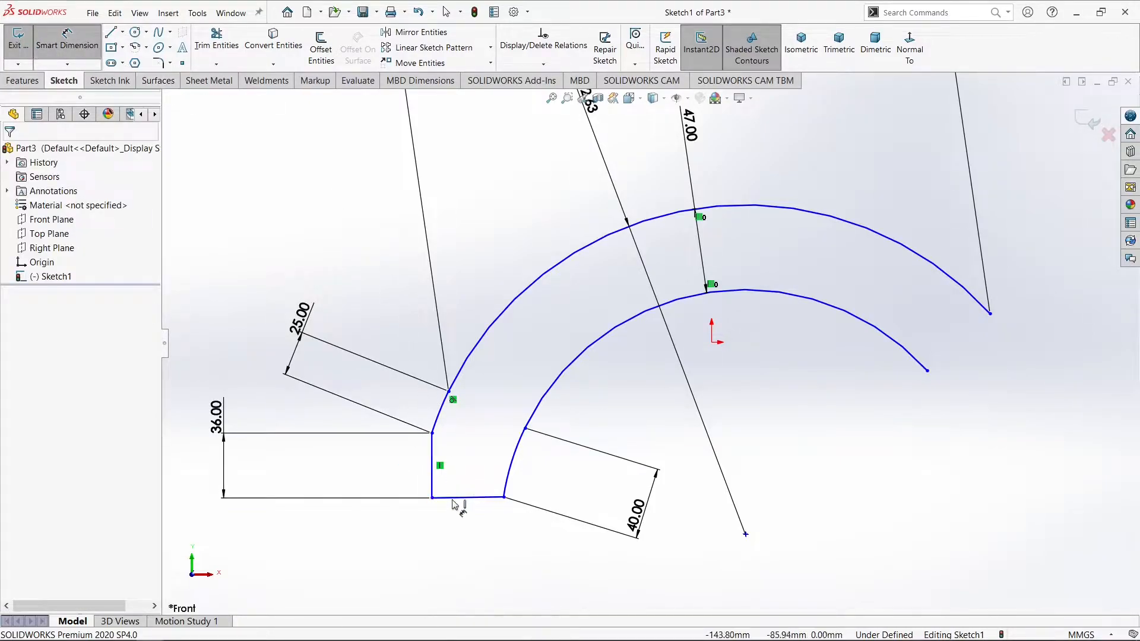
{"action": "left_click", "coordinate": [440, 499]}
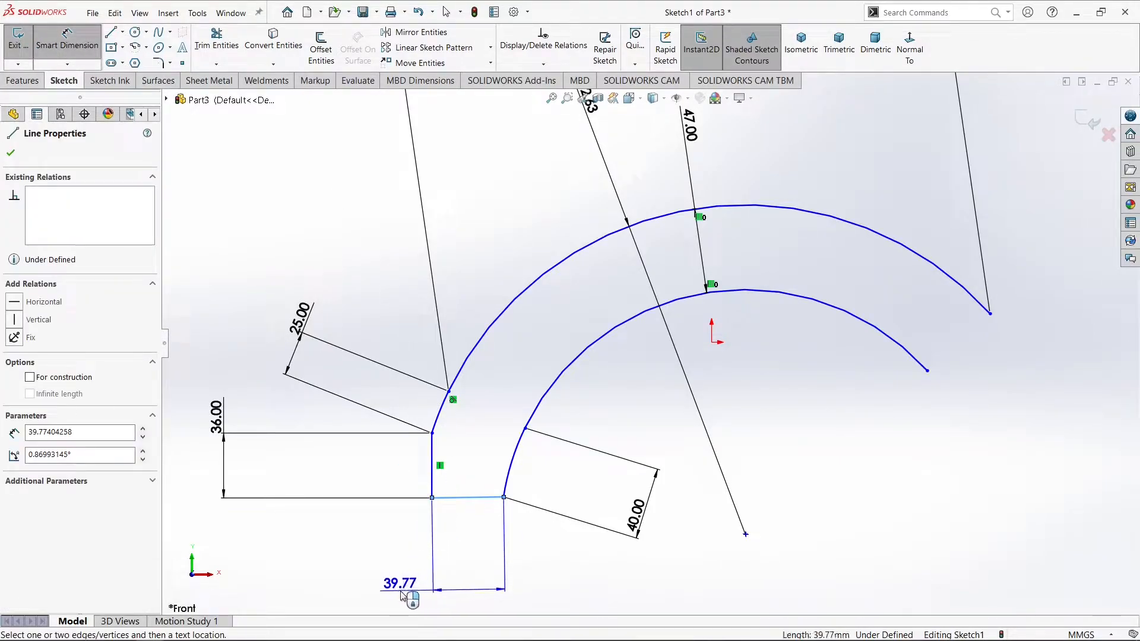
{"action": "left_click", "coordinate": [401, 591]}
{"action": "type", "text": "40"}
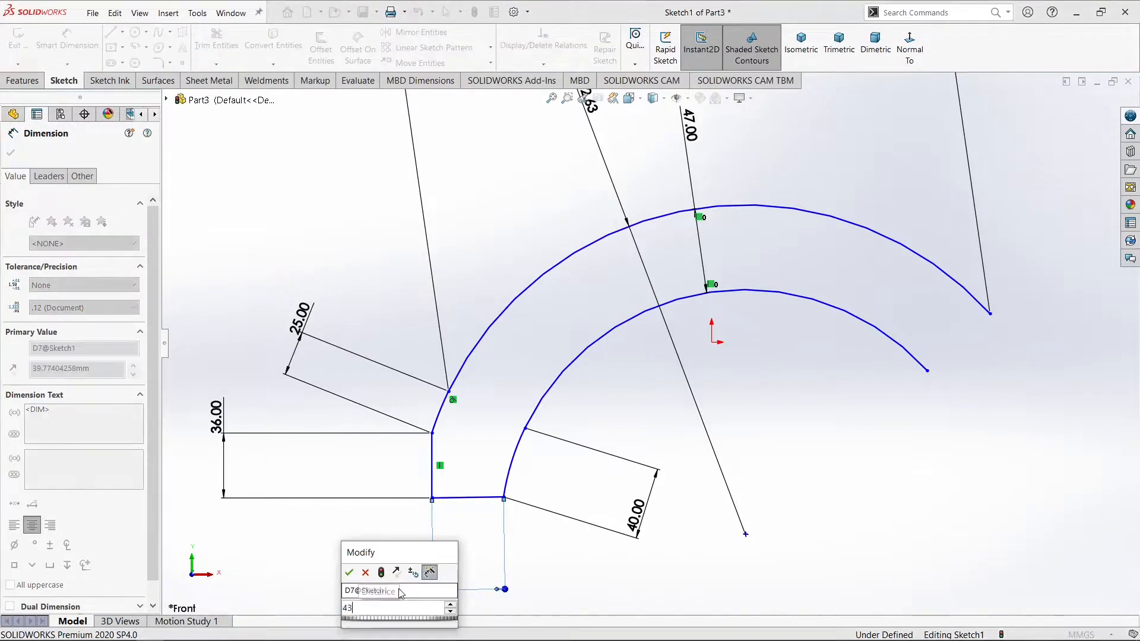
{"action": "key", "text": "Return"}
{"action": "left_click", "coordinate": [371, 552]}
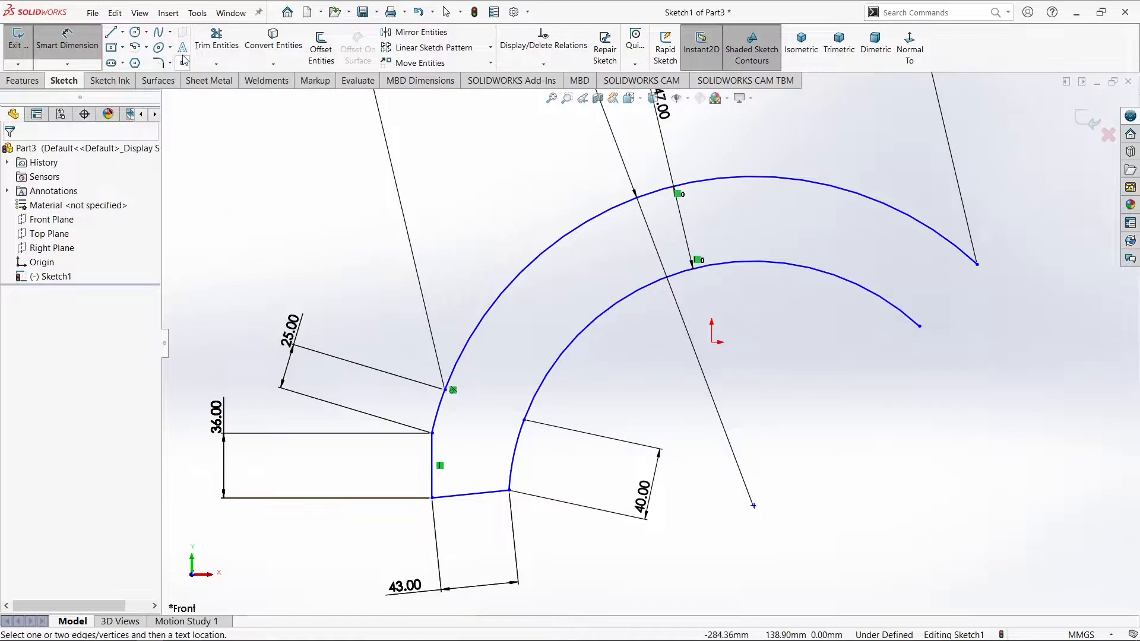
Draw a circle of about 14 mm radius centred at the middle of the 43 mm closing line
{"action": "left_click", "coordinate": [135, 32]}
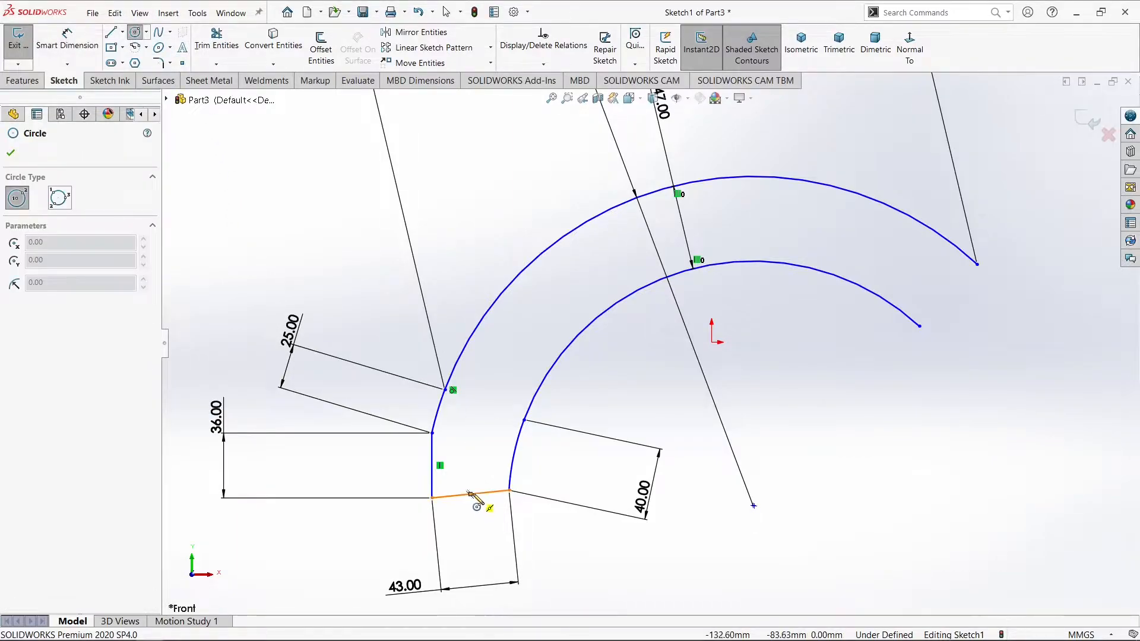
{"action": "left_click", "coordinate": [469, 495]}
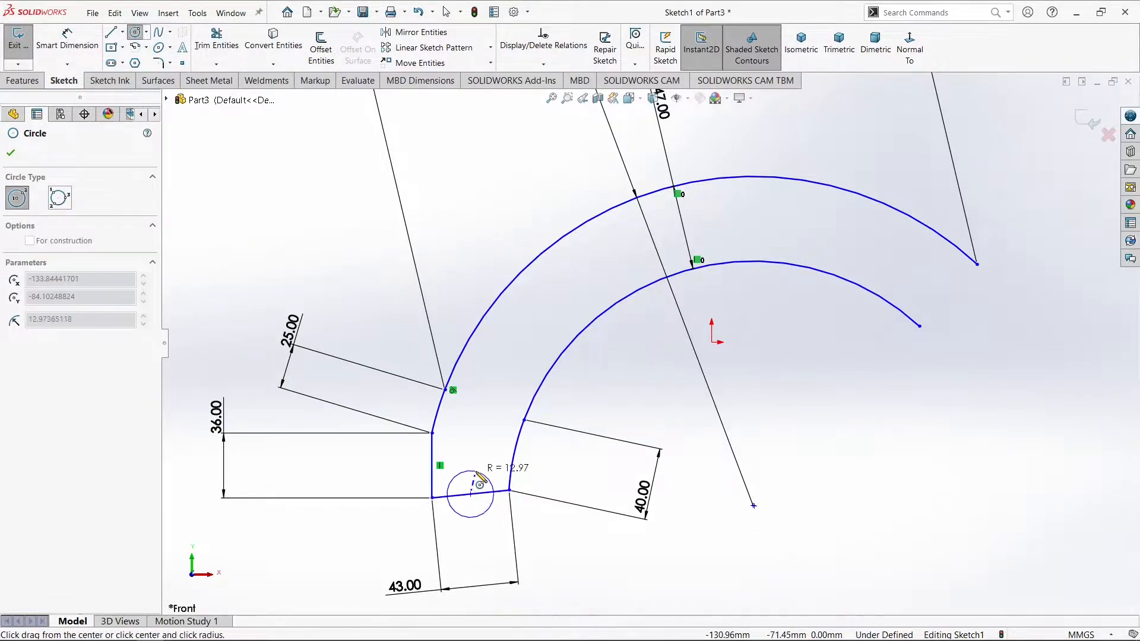
{"action": "left_click", "coordinate": [478, 470]}
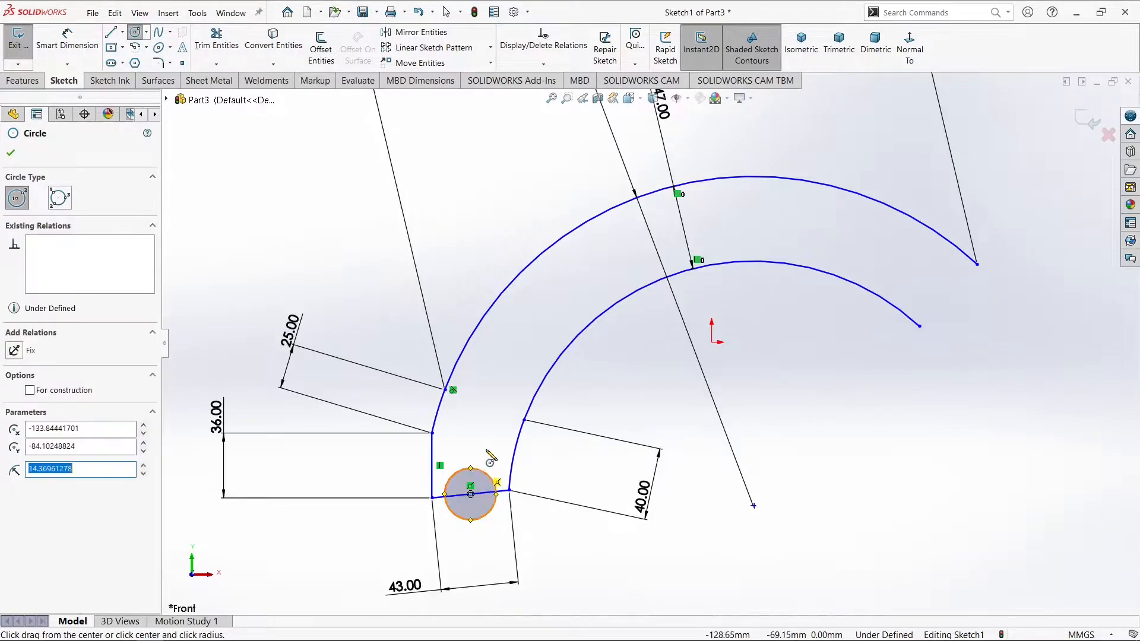
Set the circle's diameter to 20 mm with a dimension placed below it
{"action": "right_click_drag", "start_coordinate": [484, 462], "coordinate": [493, 376]}
{"action": "left_click", "coordinate": [482, 483]}
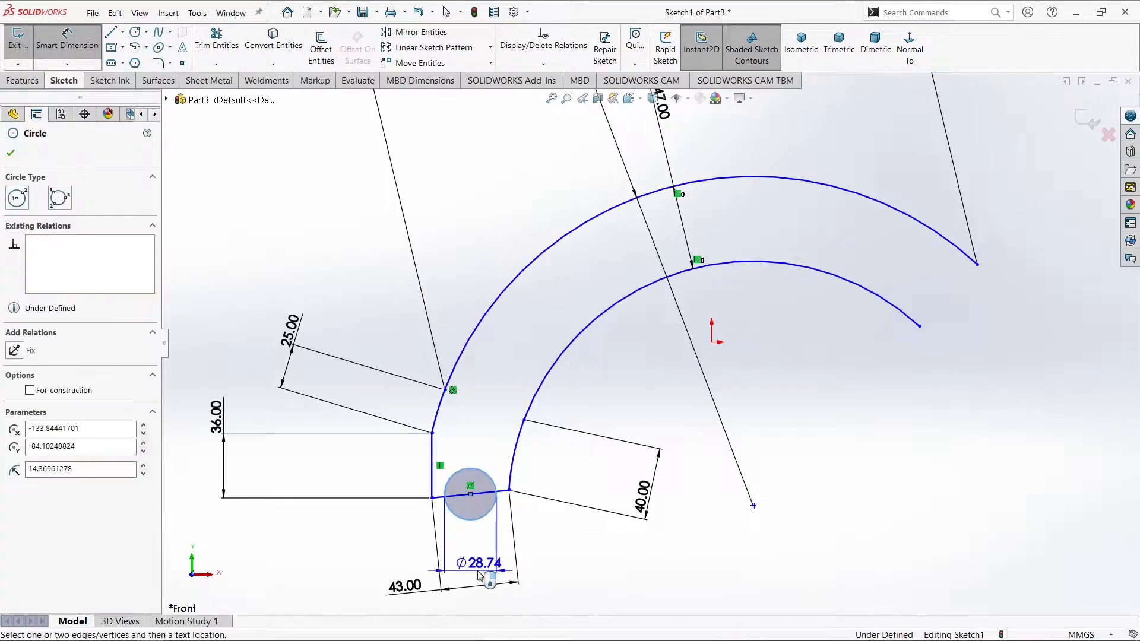
{"action": "left_click", "coordinate": [480, 575]}
{"action": "type", "text": "20"}
{"action": "key", "text": "Return"}
{"action": "key", "text": "Escape"}
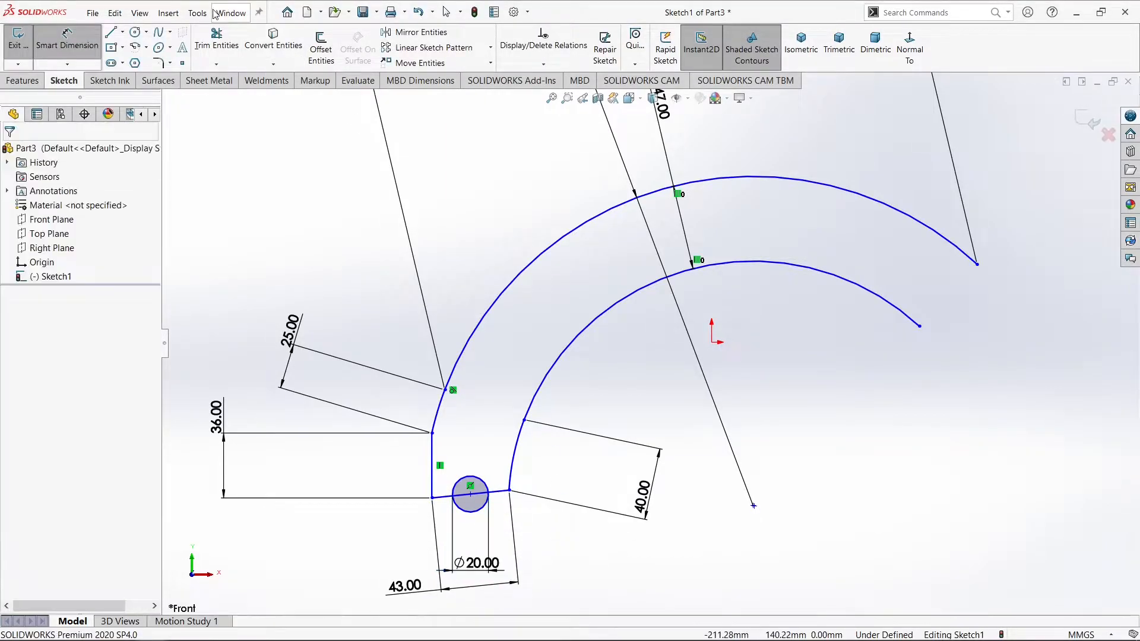
Trim away the circle's lower half and the closing line's segment inside it, leaving a semicircular notch
{"action": "left_click", "coordinate": [217, 37]}
{"action": "left_click_drag", "start_coordinate": [471, 538], "coordinate": [471, 512]}
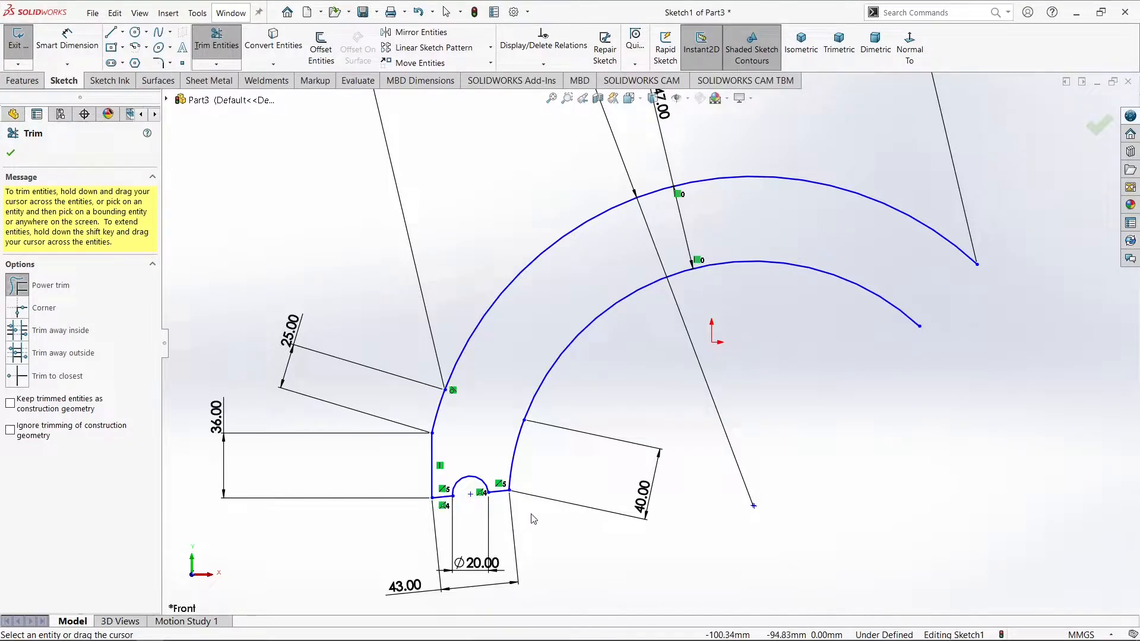
Draw a tangent arc extending the outer arc's right end downward by about 22° with a radius of about 110 mm
{"action": "scroll", "coordinate": [538, 498], "scroll_direction": "up", "scroll_amount": 5}
{"action": "scroll", "coordinate": [713, 341], "scroll_direction": "down", "scroll_amount": 5}
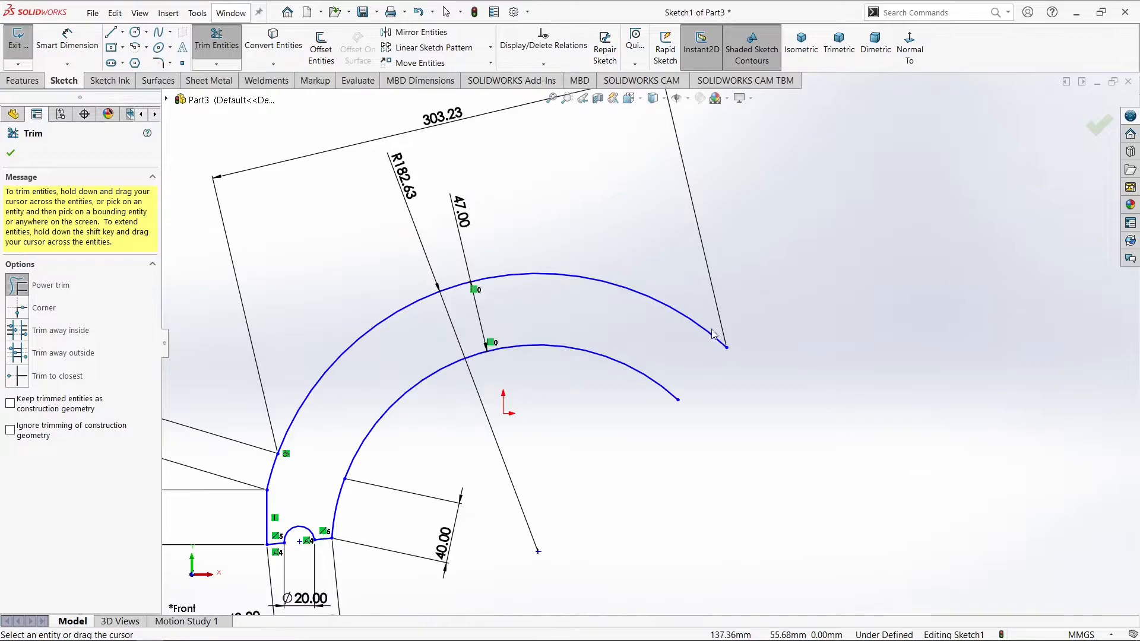
{"action": "scroll", "coordinate": [713, 343], "scroll_direction": "down", "scroll_amount": 3}
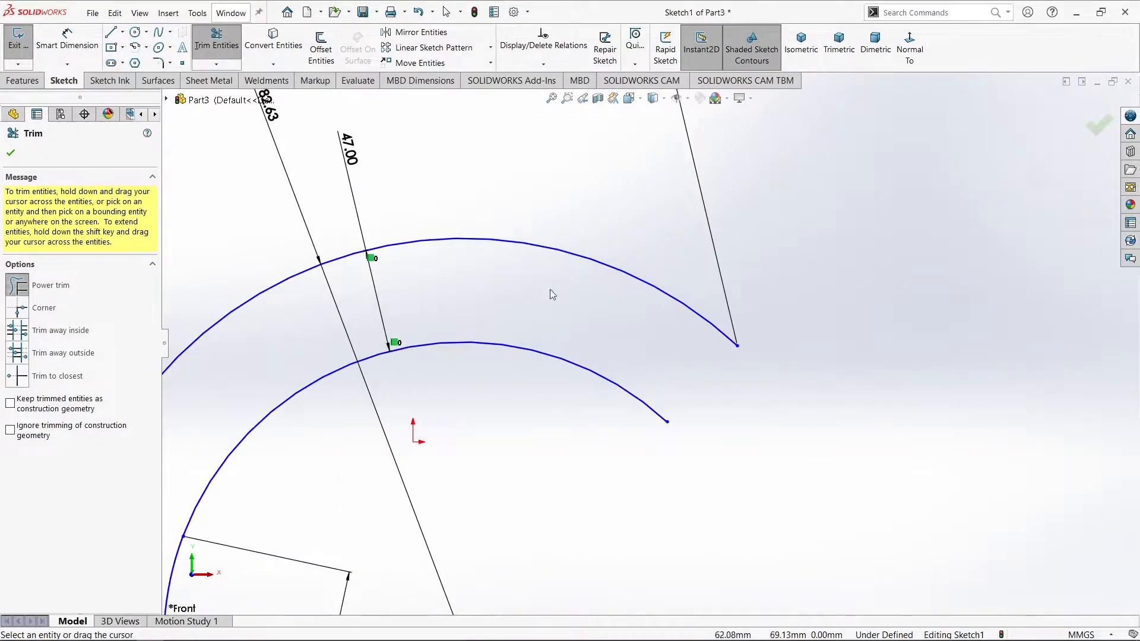
{"action": "left_click", "coordinate": [110, 35]}
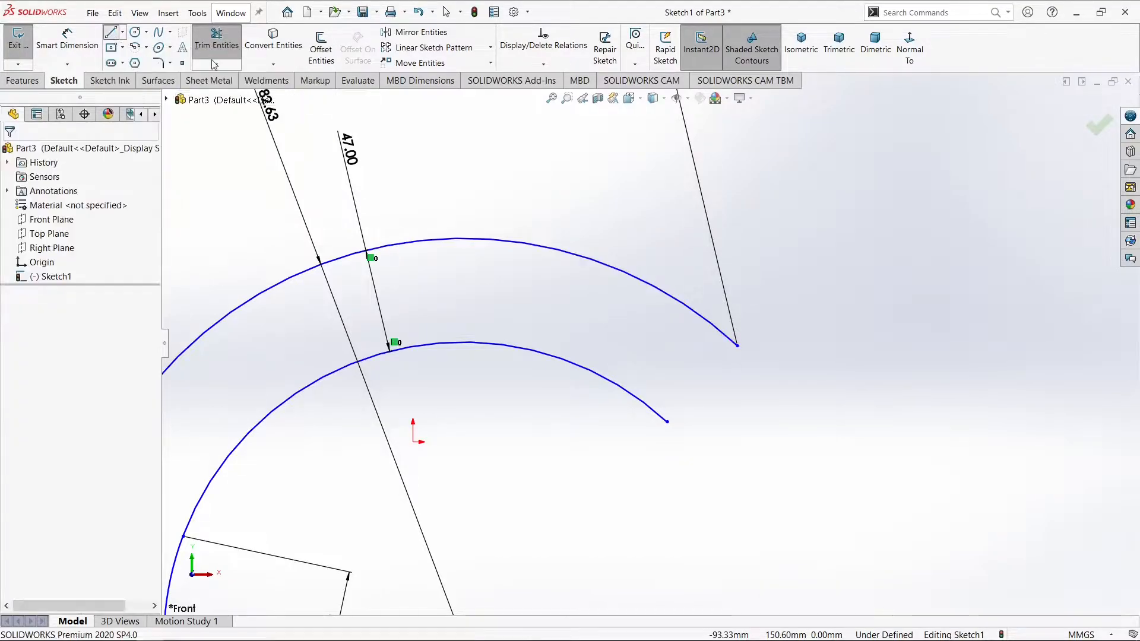
{"action": "left_click", "coordinate": [737, 345]}
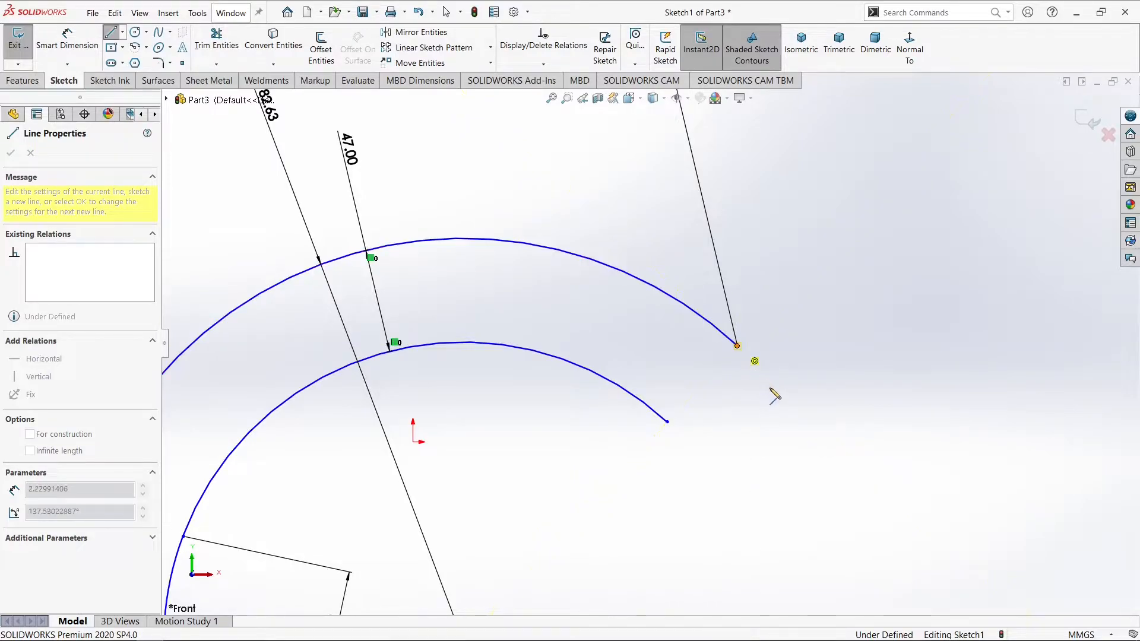
{"action": "left_click", "coordinate": [795, 423]}
{"action": "right_click_drag", "start_coordinate": [804, 431], "coordinate": [805, 353]}
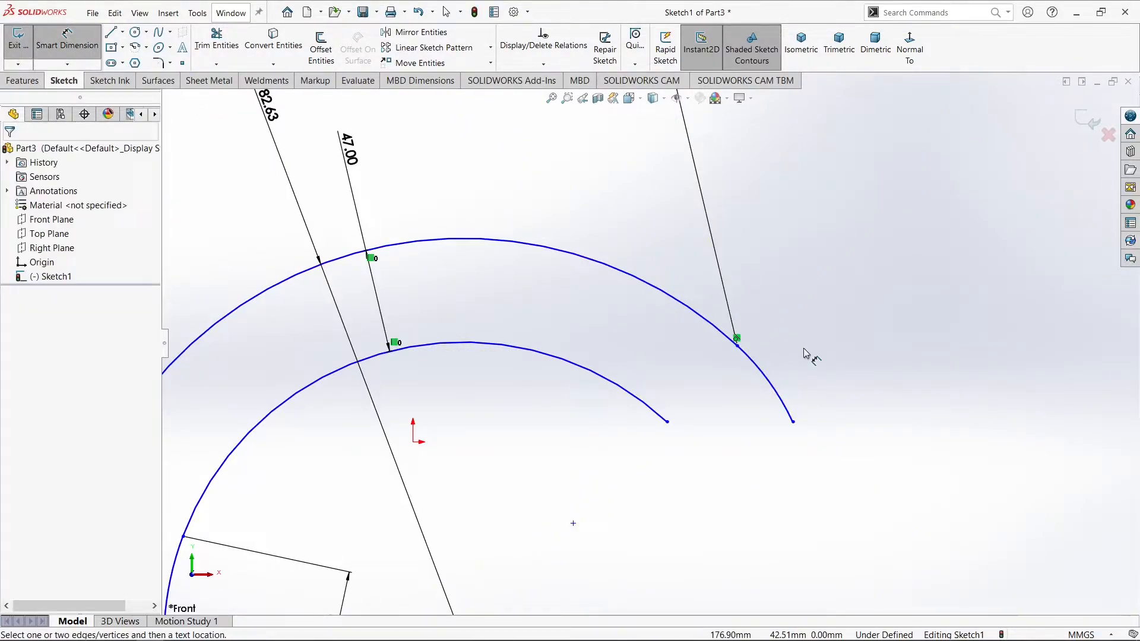
Dimension the distance between the endpoints of the tangent arc at the profile's right end as 42 mm
{"action": "left_click", "coordinate": [737, 345]}
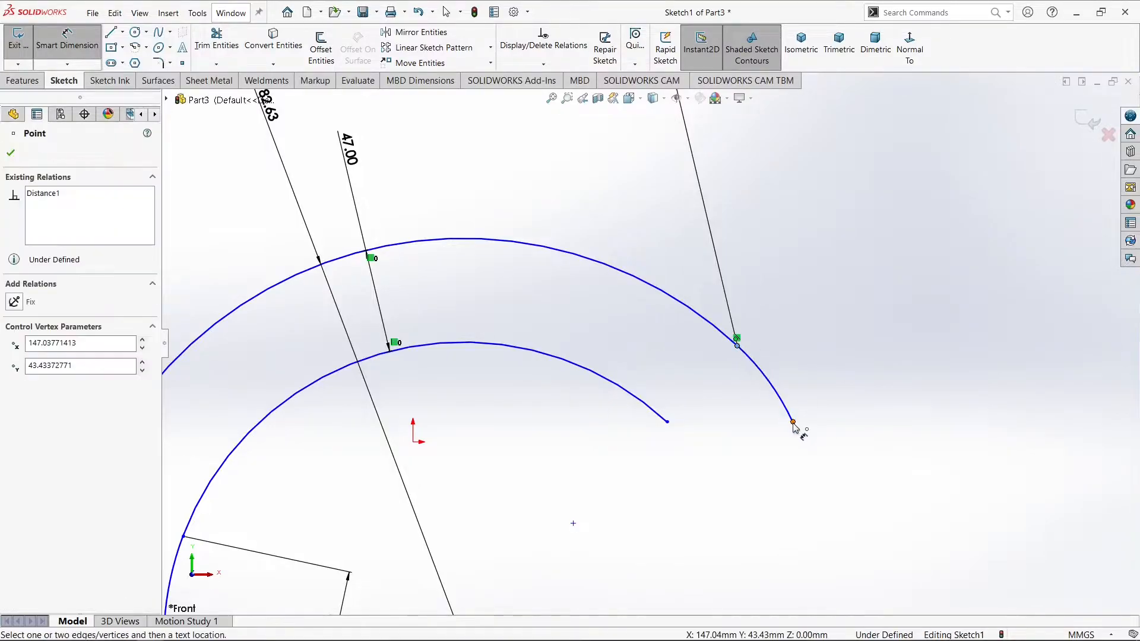
{"action": "left_click", "coordinate": [794, 422]}
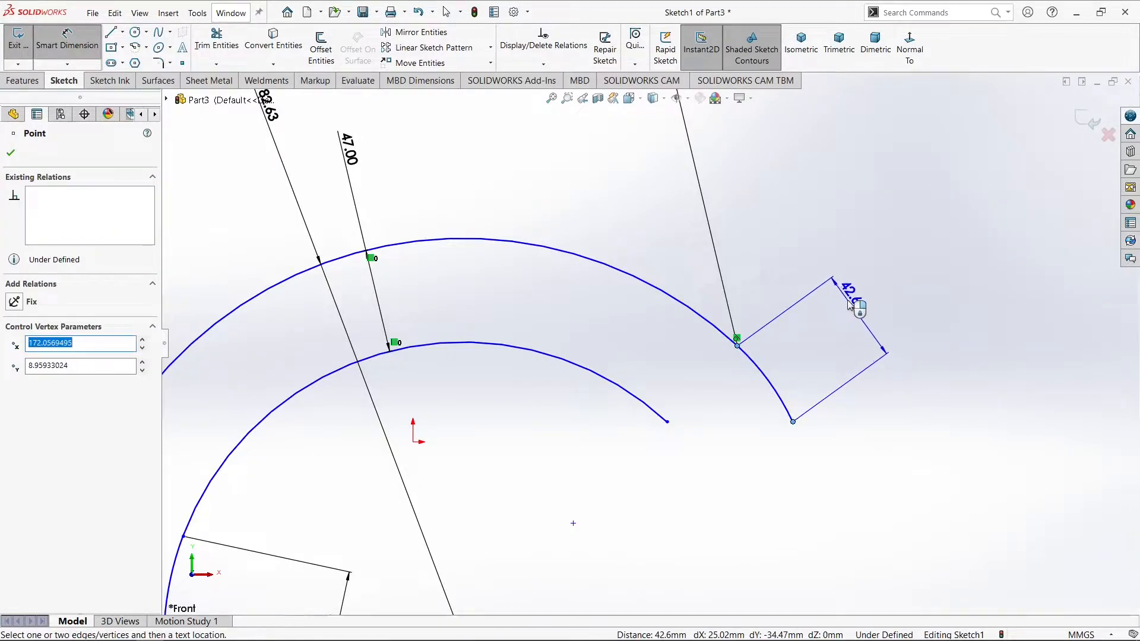
{"action": "left_click", "coordinate": [859, 306]}
{"action": "type", "text": "42"}
{"action": "key", "text": "Return"}
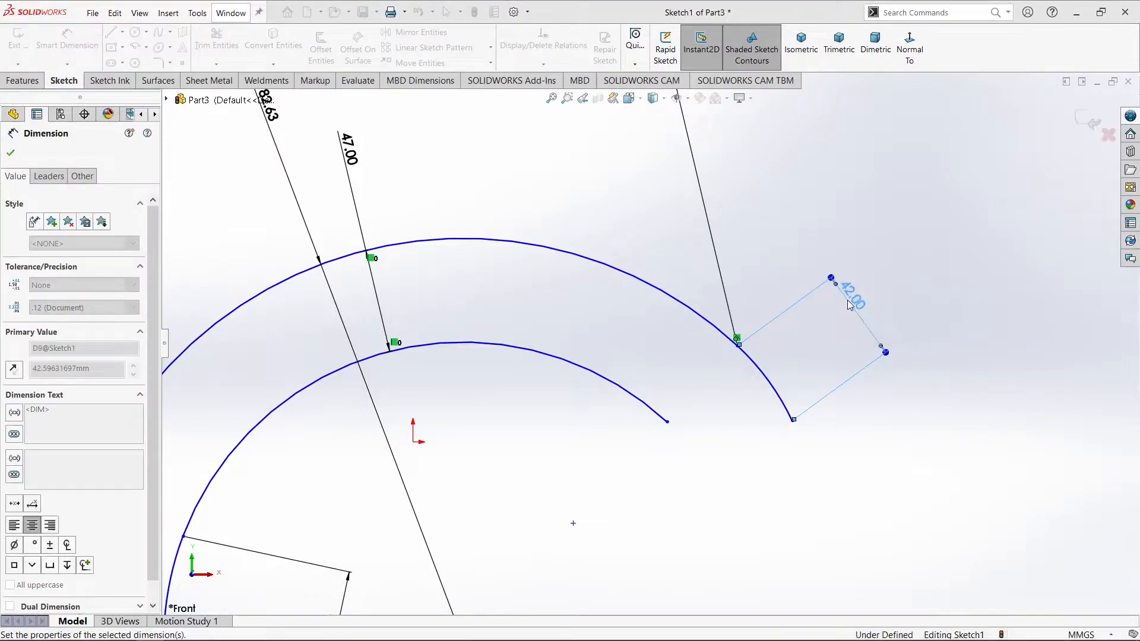
{"action": "left_click", "coordinate": [908, 390]}
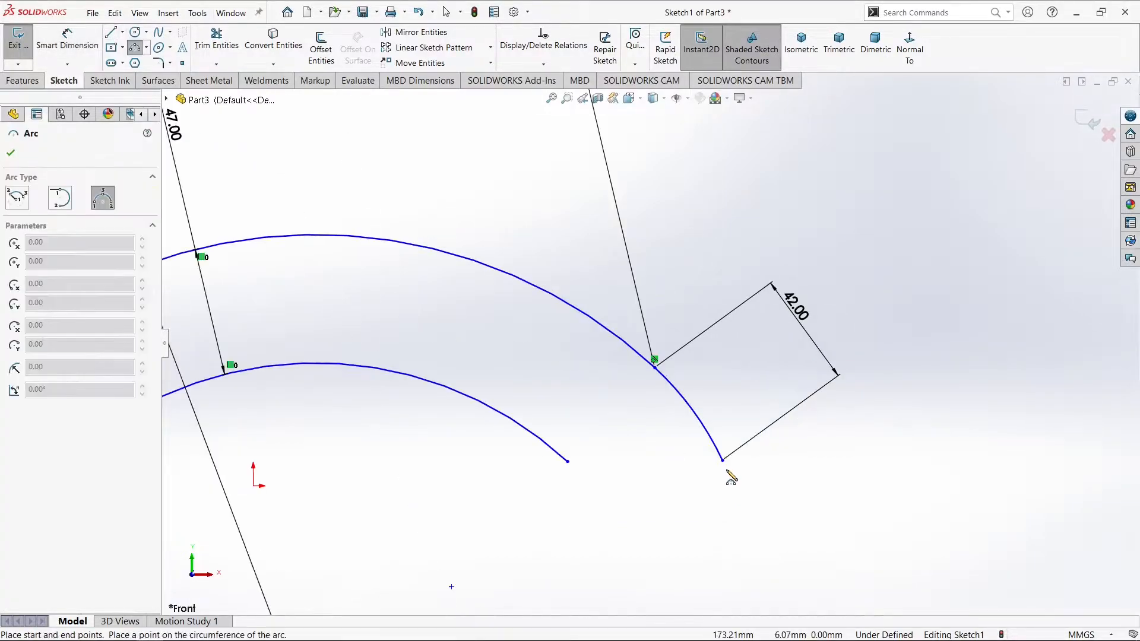
Draw a three-point arc curving down and inward from the 42 mm arc's lower end, about 28 mm across with a radius of about 31 mm
{"action": "left_click", "coordinate": [724, 461]}
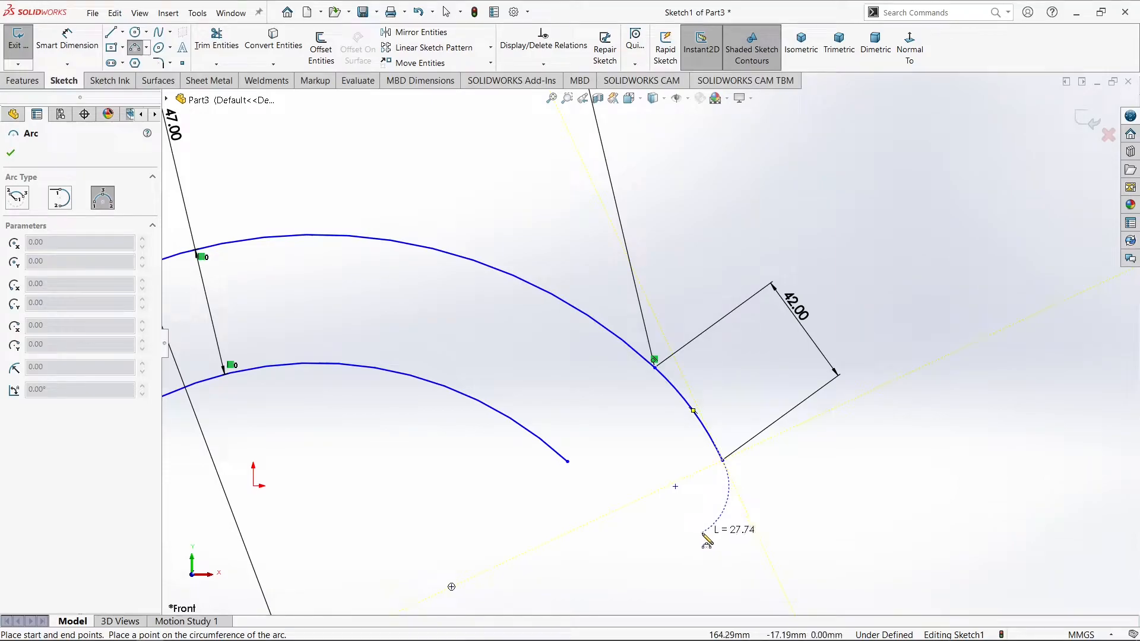
{"action": "left_click", "coordinate": [703, 533]}
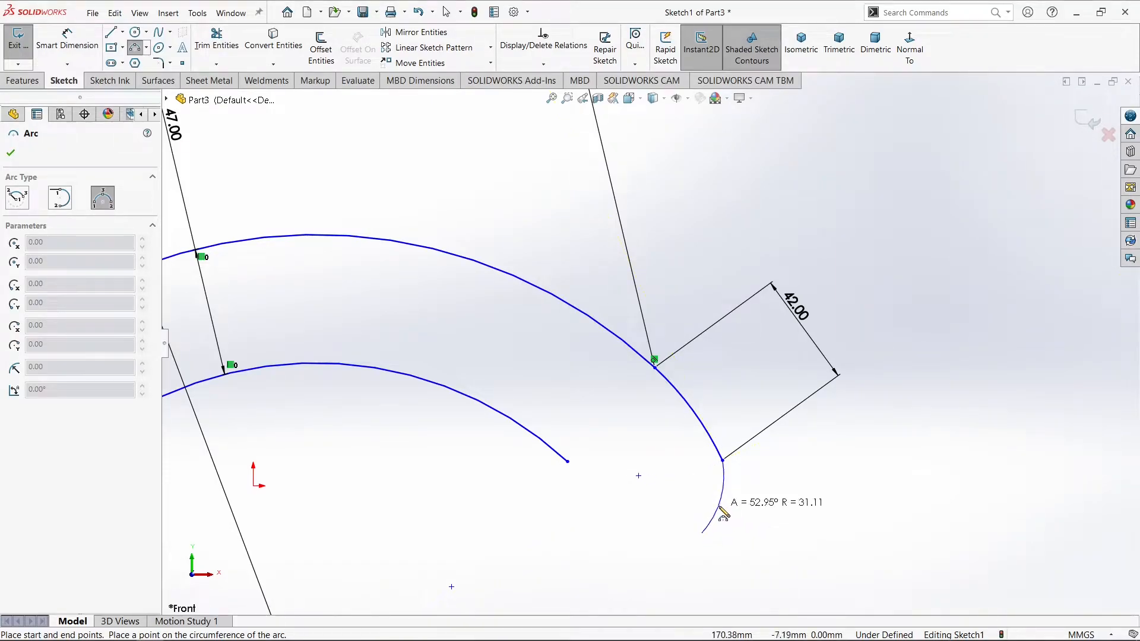
{"action": "left_click", "coordinate": [724, 514]}
{"action": "key", "text": "Escape"}
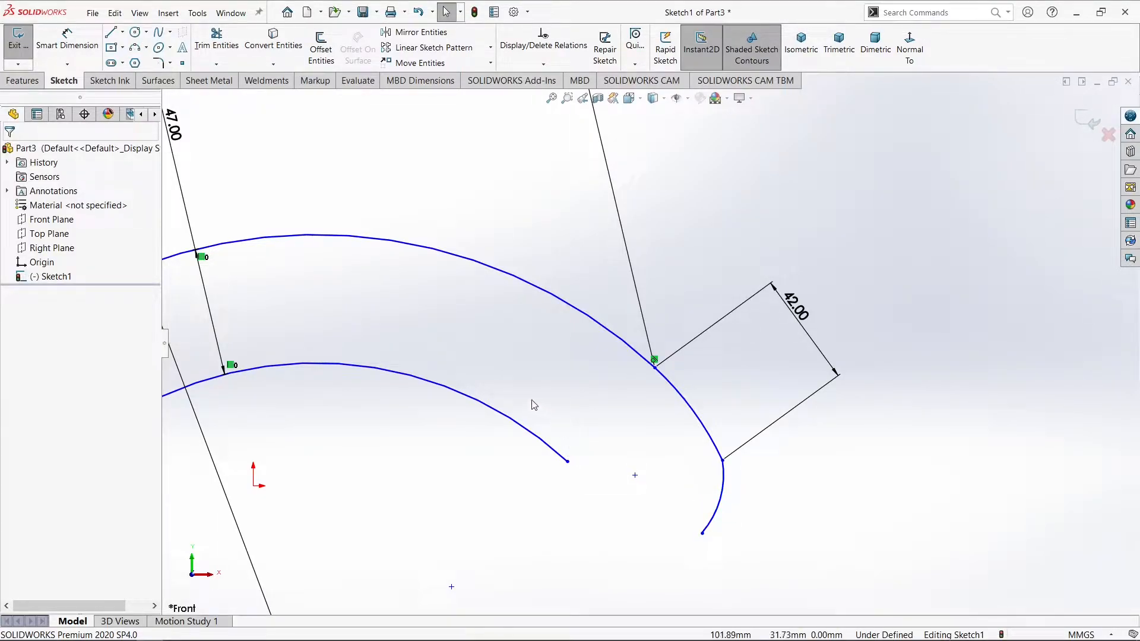
Close the profile's right end with a line about 56 mm long from the inner arc's end to the new arc's lower end
{"action": "left_click", "coordinate": [112, 32]}
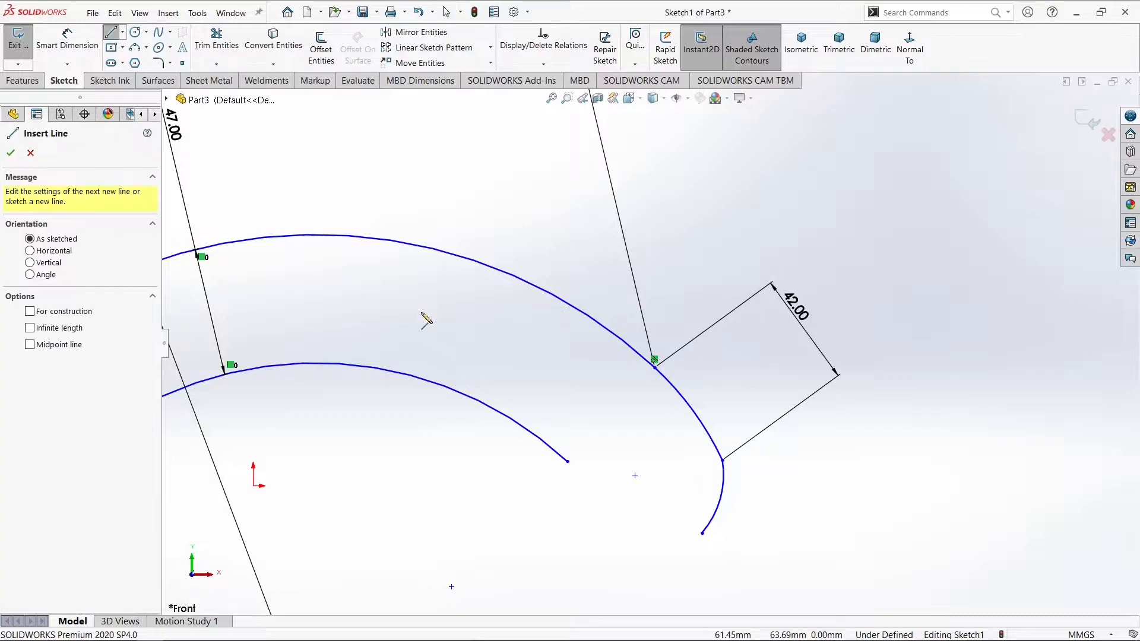
{"action": "left_click", "coordinate": [568, 461]}
{"action": "left_click", "coordinate": [703, 532]}
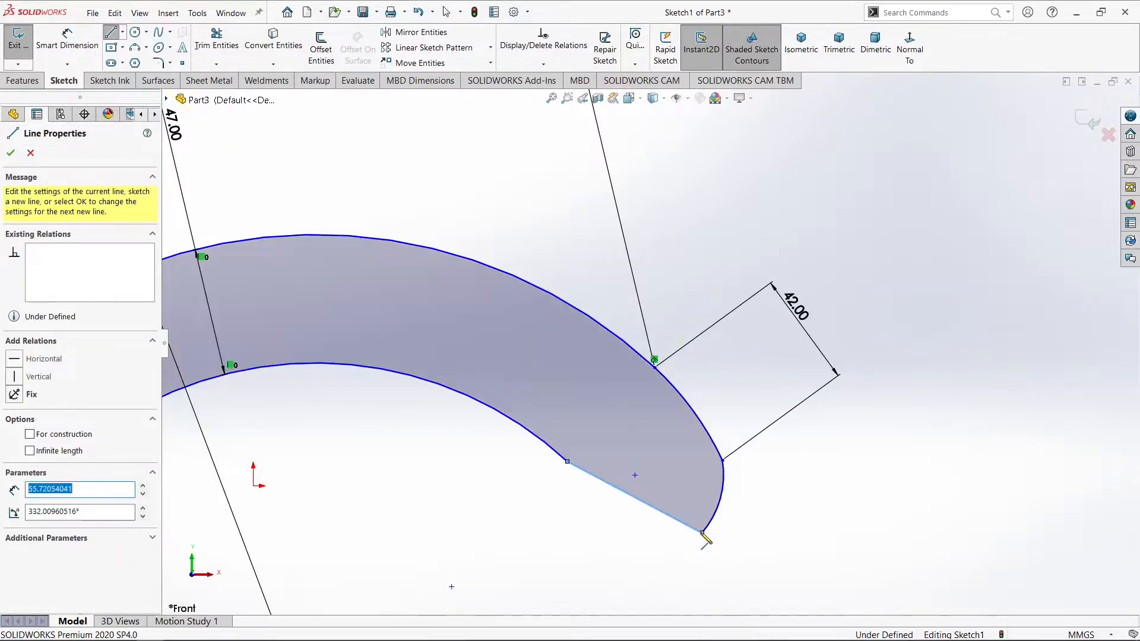
{"action": "right_click", "coordinate": [722, 512]}
{"action": "left_click", "coordinate": [728, 530]}
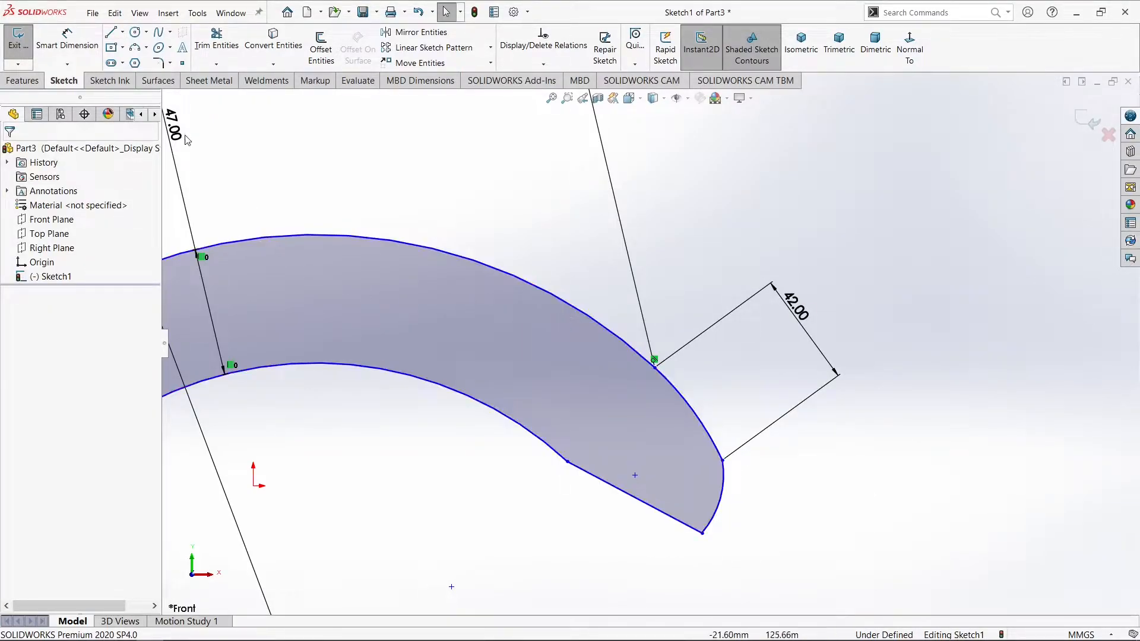
Draw a line about 52 mm long just above the right closing line and make the two lines parallel
{"action": "left_click", "coordinate": [109, 34]}
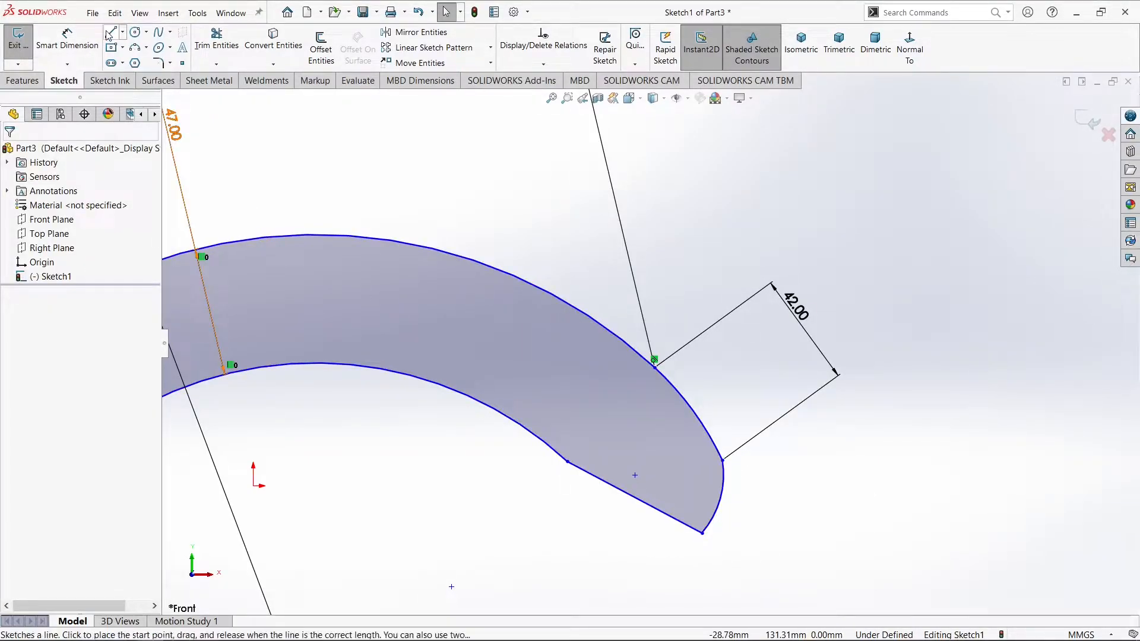
{"action": "left_click", "coordinate": [576, 446]}
{"action": "left_click", "coordinate": [703, 516]}
{"action": "key", "text": "Escape"}
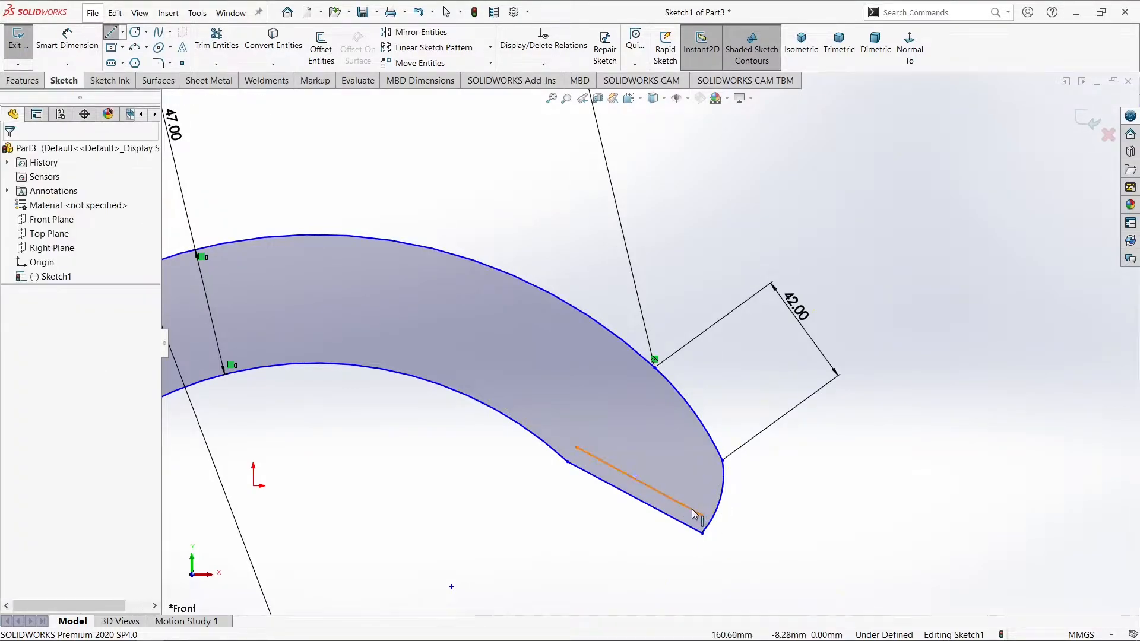
{"action": "left_click", "coordinate": [695, 512]}
{"action": "left_click", "coordinate": [671, 517], "text": "ctrl"}
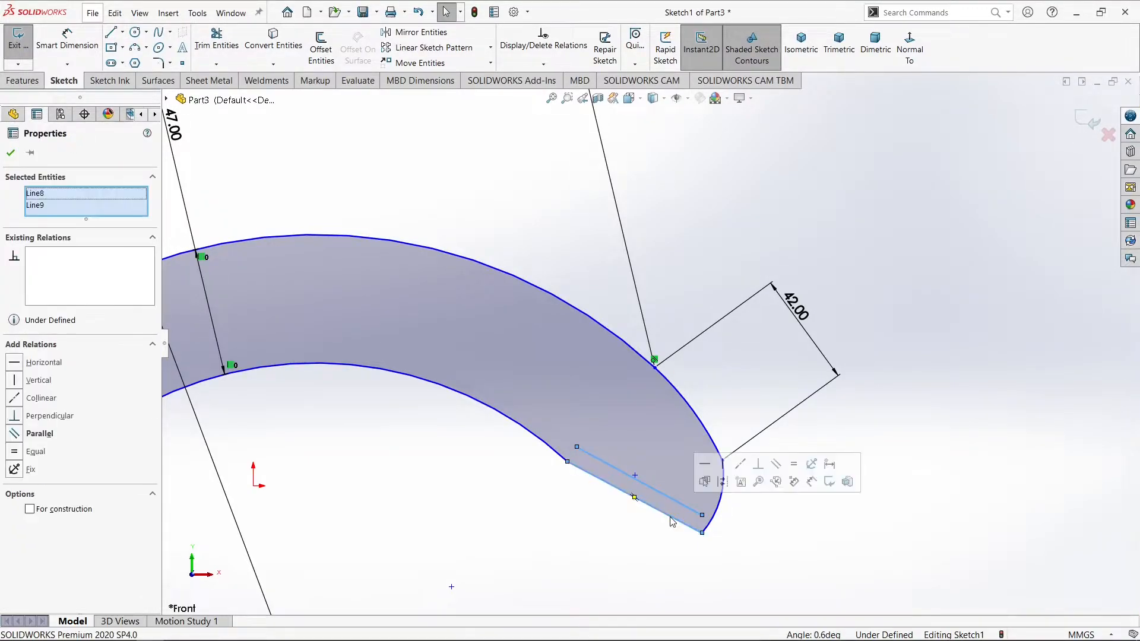
{"action": "left_click", "coordinate": [776, 464]}
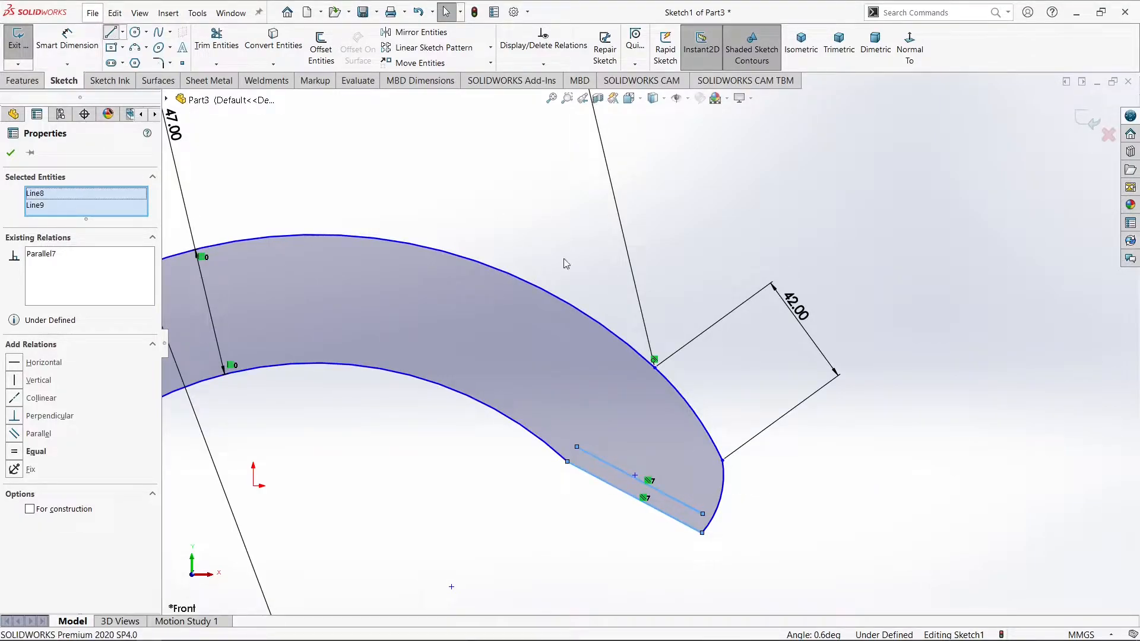
Draw a line about 25 mm long from the right closing line's midpoint up into the profile, perpendicular to the closing line
{"action": "key", "text": "l"}
{"action": "left_click", "coordinate": [636, 499]}
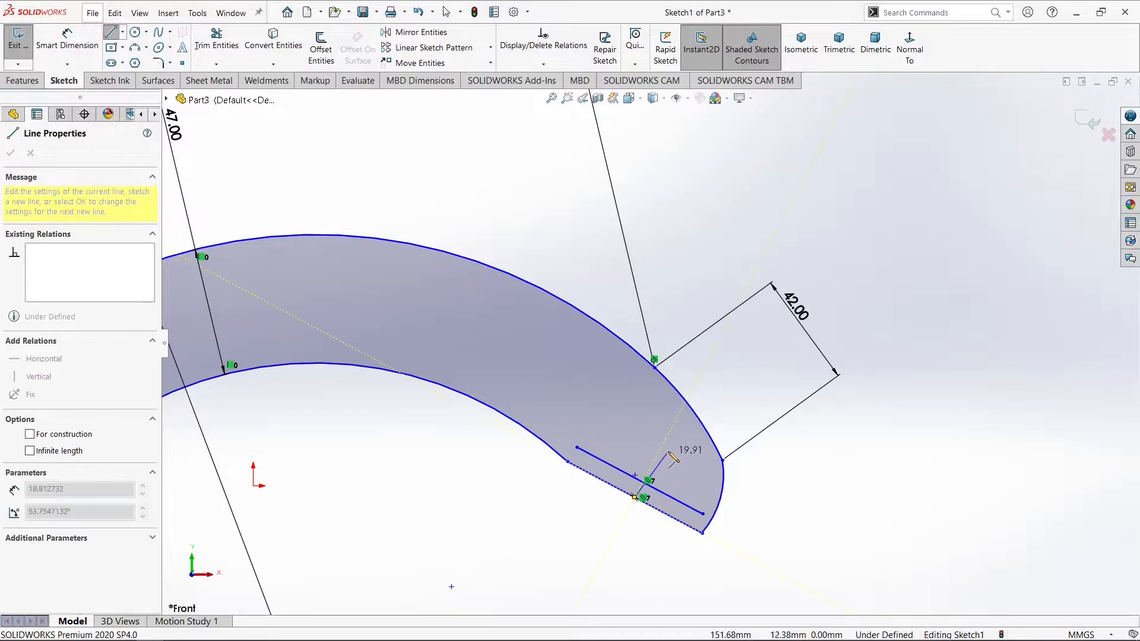
{"action": "left_click", "coordinate": [667, 440]}
{"action": "right_click", "coordinate": [668, 441]}
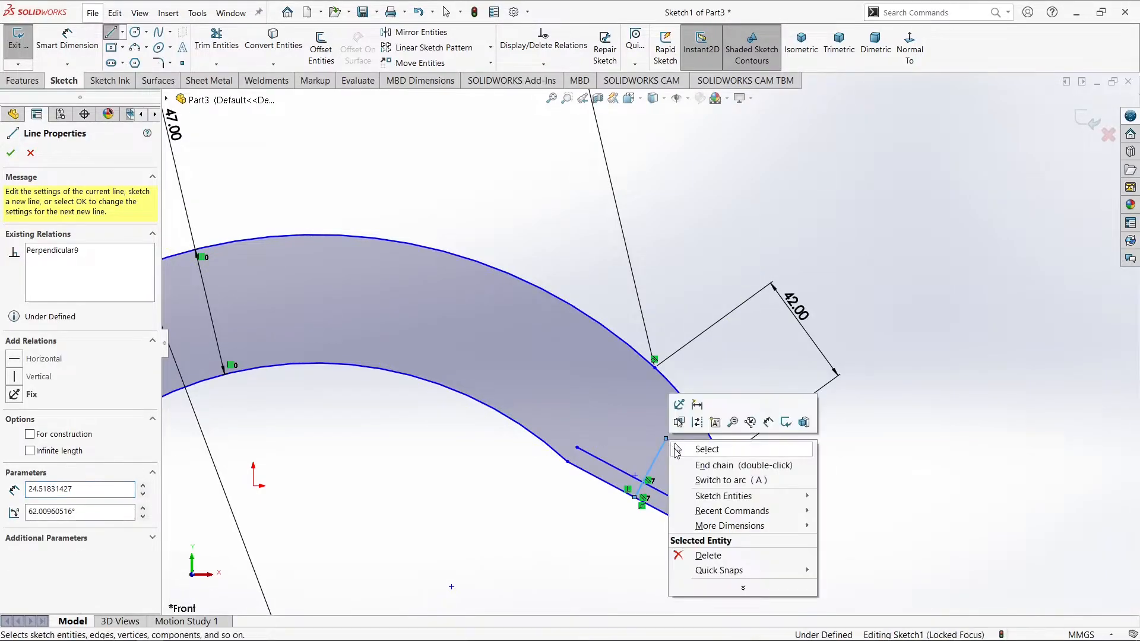
{"action": "left_click", "coordinate": [677, 449]}
Convert the inner parallel line and the perpendicular line at the right end to construction geometry
{"action": "left_click", "coordinate": [669, 495]}
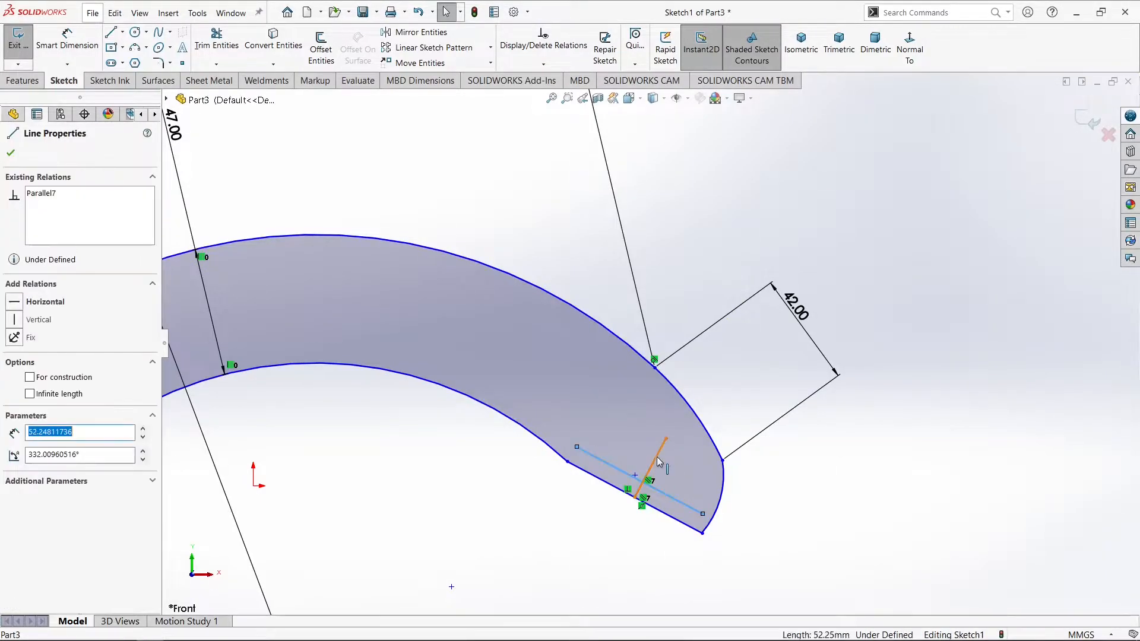
{"action": "left_click", "coordinate": [657, 459], "text": "ctrl"}
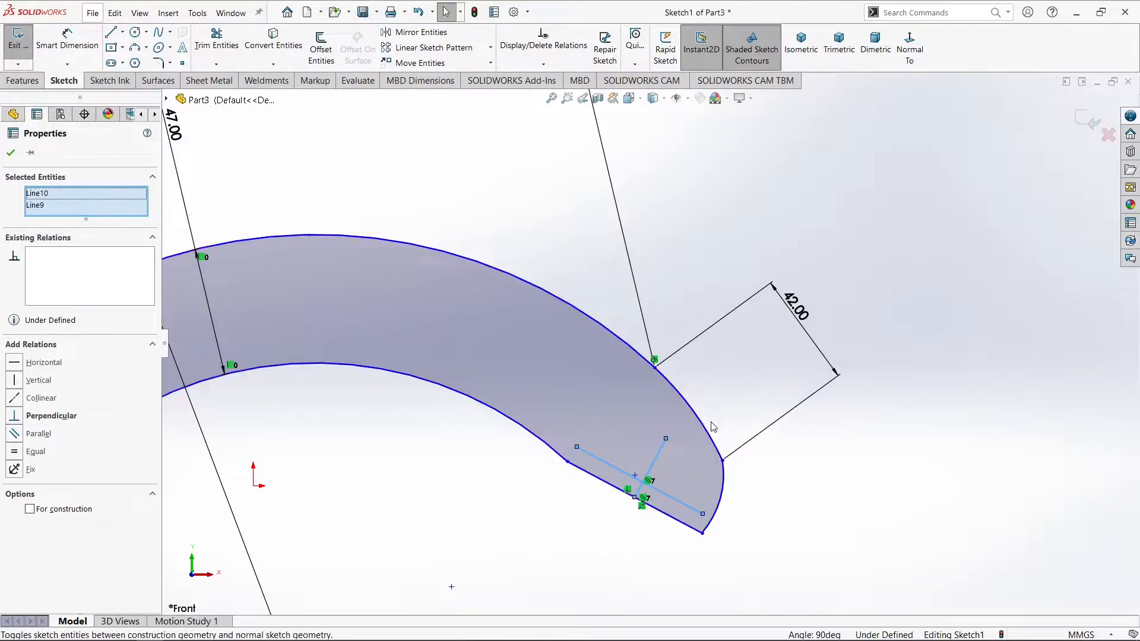
{"action": "left_click", "coordinate": [714, 427]}
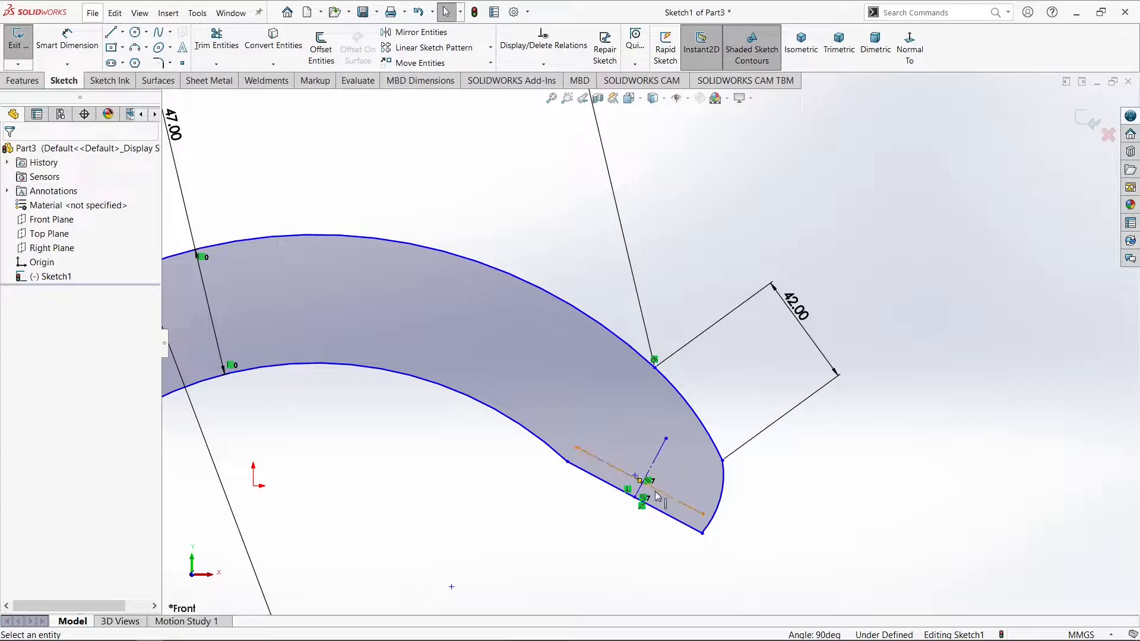
Make the midpoint of the parallel construction line coincident with the perpendicular construction line
{"action": "scroll", "coordinate": [644, 476], "scroll_direction": "up", "scroll_amount": 4}
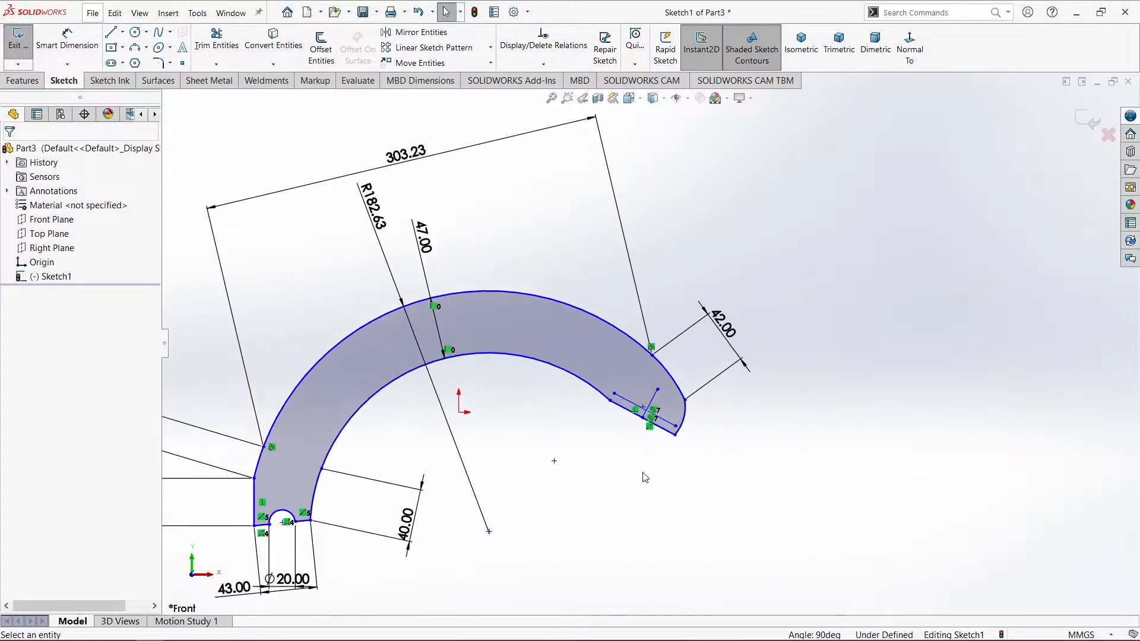
{"action": "scroll", "coordinate": [646, 472], "scroll_direction": "down", "scroll_amount": 7}
{"action": "scroll", "coordinate": [629, 363], "scroll_direction": "down", "scroll_amount": 2}
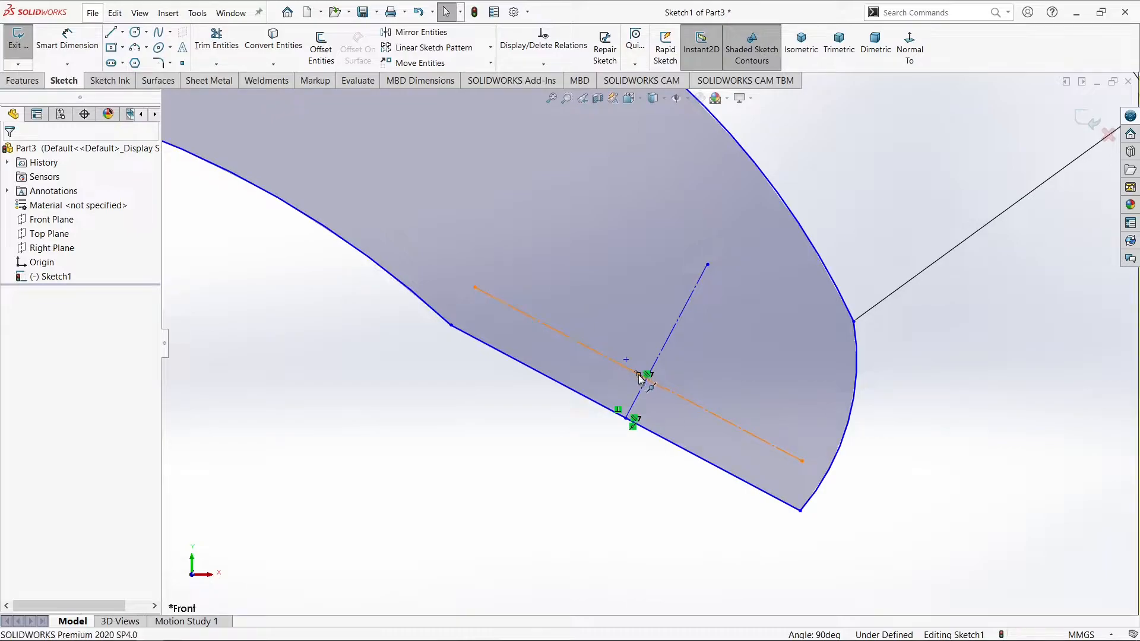
{"action": "left_click", "coordinate": [639, 375]}
{"action": "left_click", "coordinate": [659, 361], "text": "ctrl"}
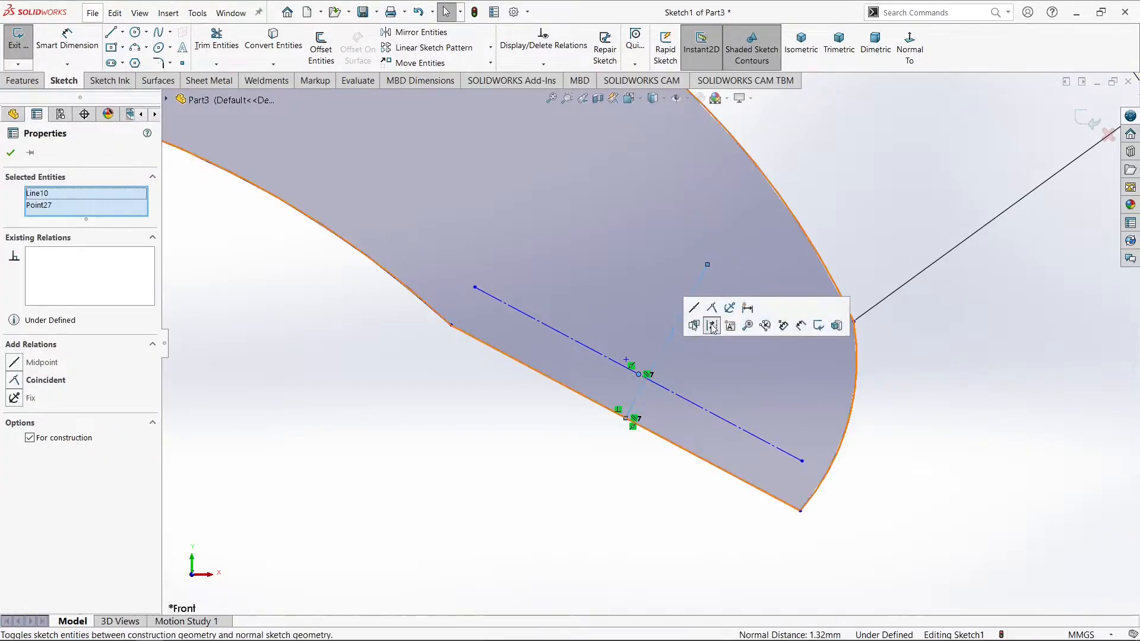
{"action": "left_click", "coordinate": [711, 325]}
{"action": "key", "text": "Escape"}
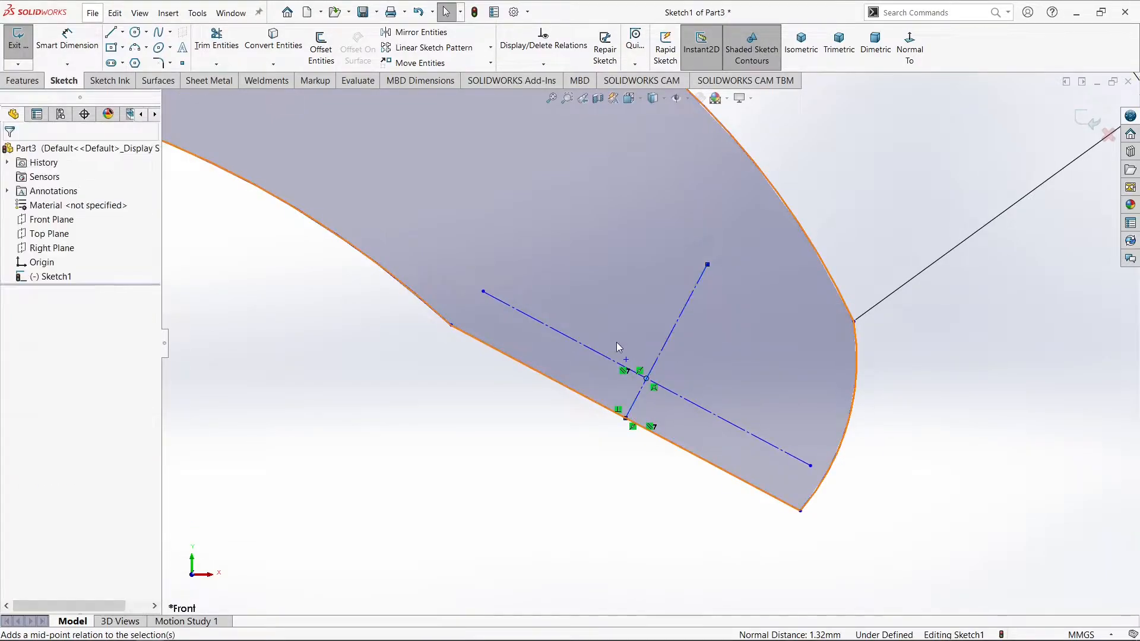
{"action": "left_click", "coordinate": [603, 355]}
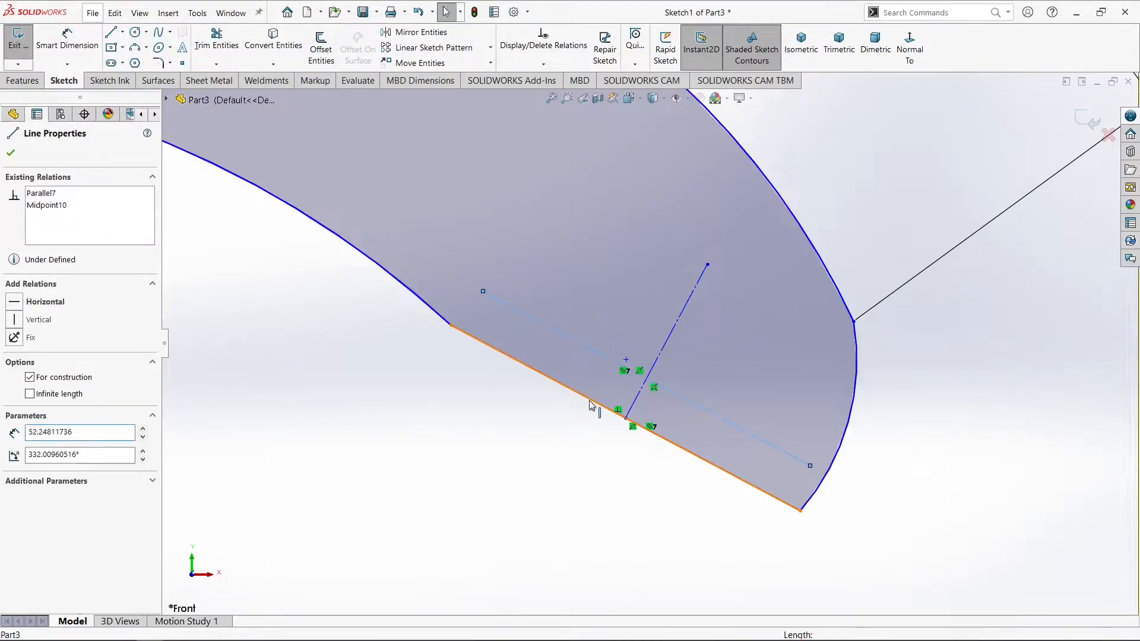
{"action": "left_click", "coordinate": [591, 406], "text": "ctrl"}
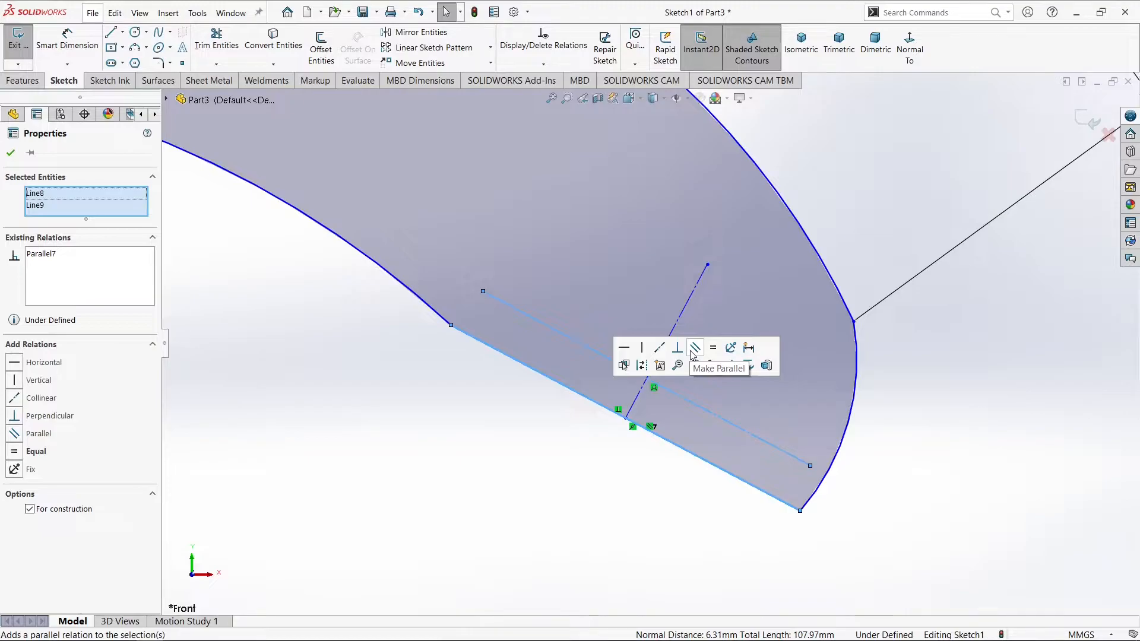
{"action": "left_click", "coordinate": [414, 396]}
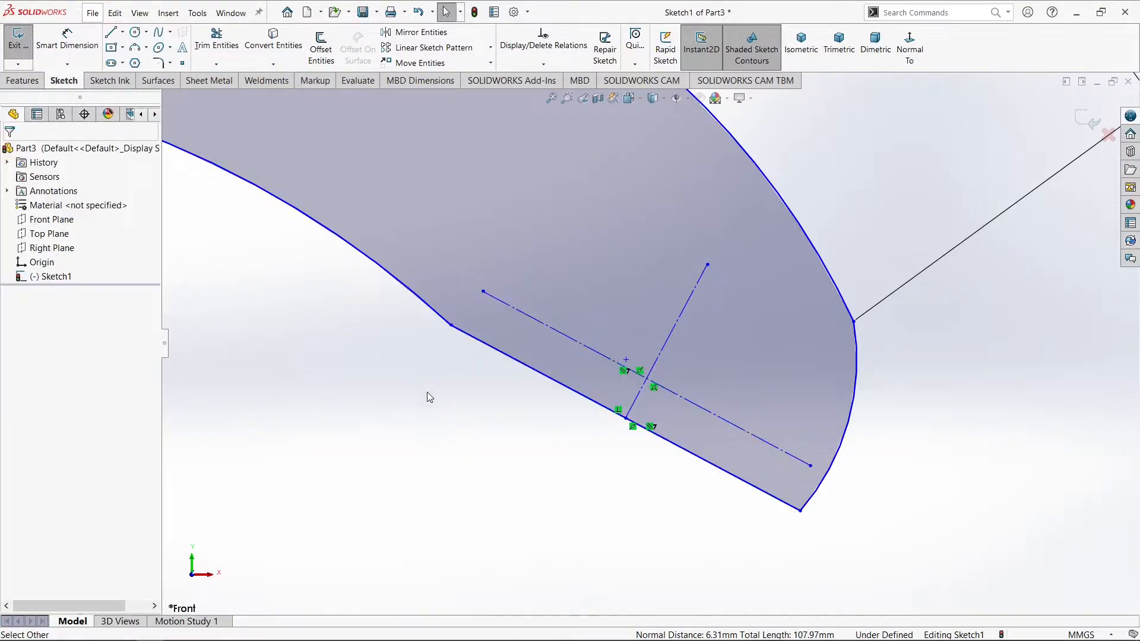
{"action": "left_click", "coordinate": [136, 33]}
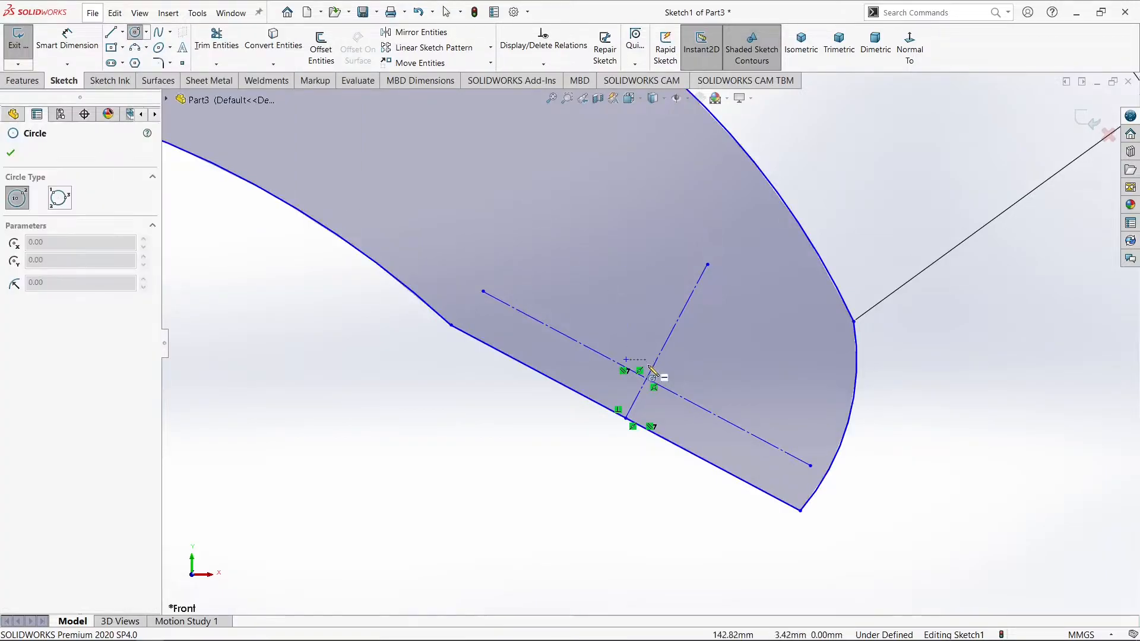
{"action": "key", "text": "Escape"}
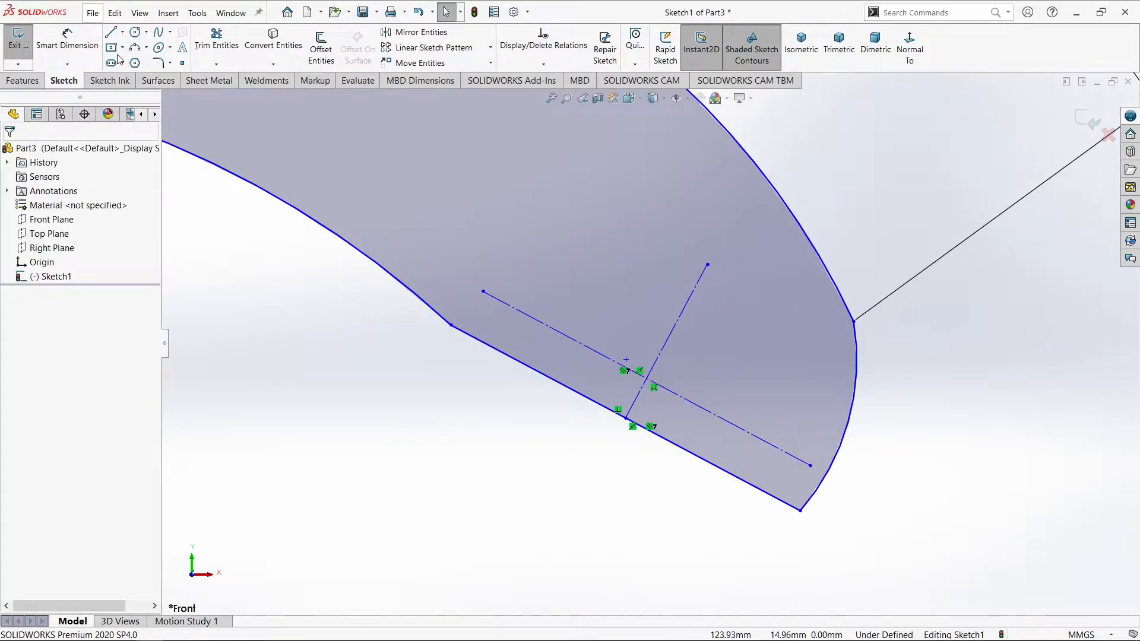
Dimension the distance between the parallel construction line and the right closing line as 5 mm
{"action": "left_click", "coordinate": [74, 46]}
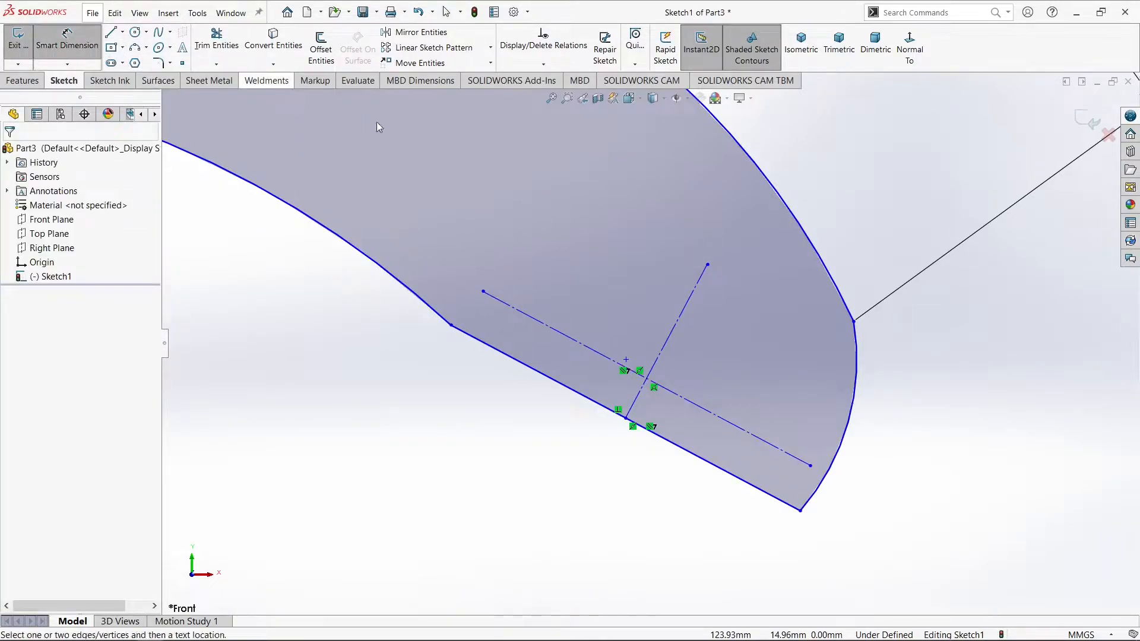
{"action": "left_click", "coordinate": [721, 427]}
{"action": "left_click", "coordinate": [693, 453]}
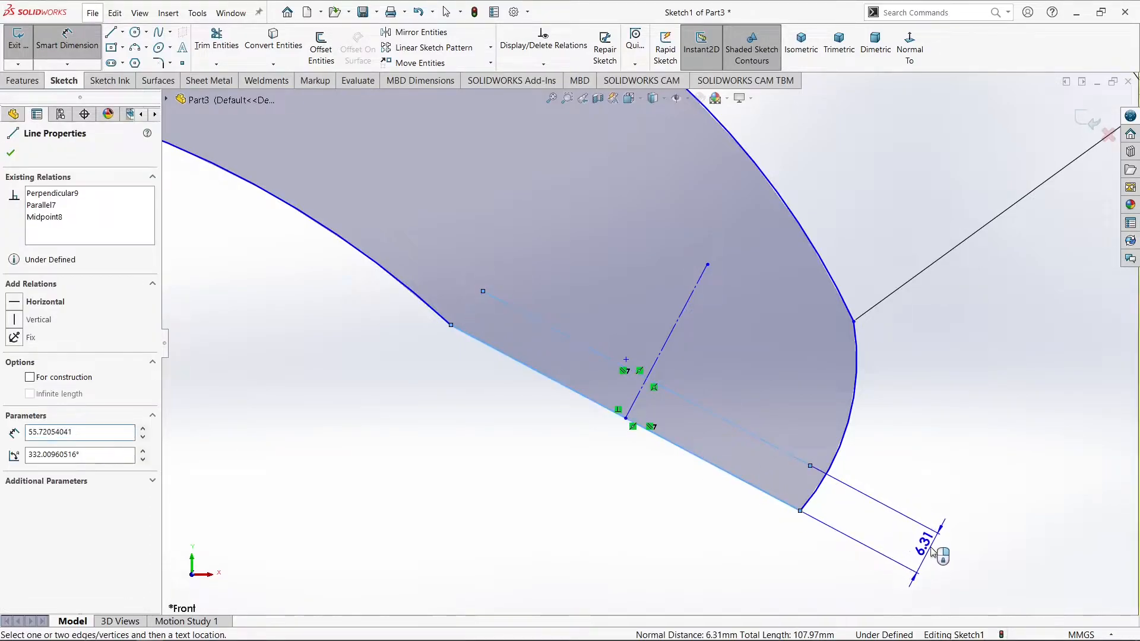
{"action": "left_click", "coordinate": [933, 552]}
{"action": "type", "text": "5"}
{"action": "key", "text": "Return"}
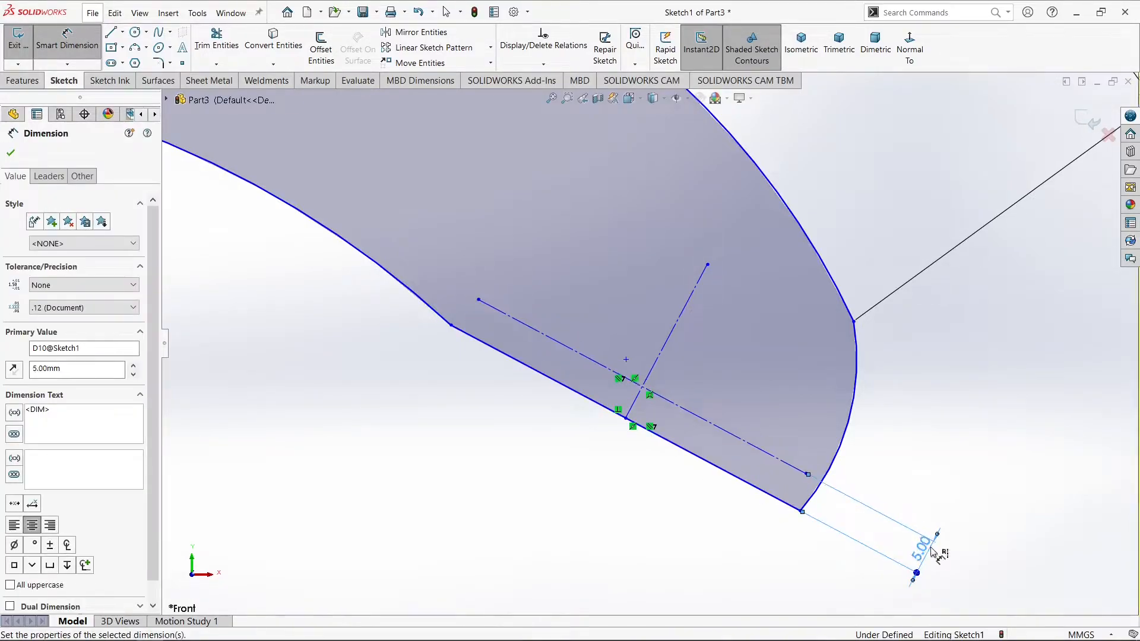
{"action": "key", "text": "Escape"}
Draw a circle of about 8 mm radius centred where the two construction lines cross
{"action": "left_click", "coordinate": [135, 32]}
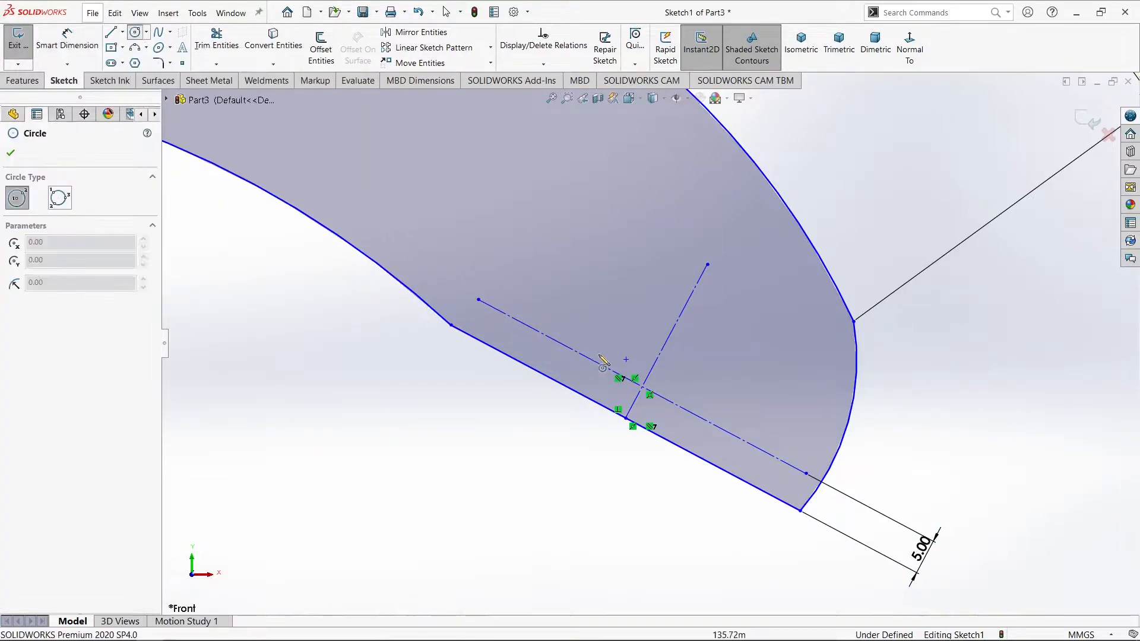
{"action": "left_click", "coordinate": [642, 387]}
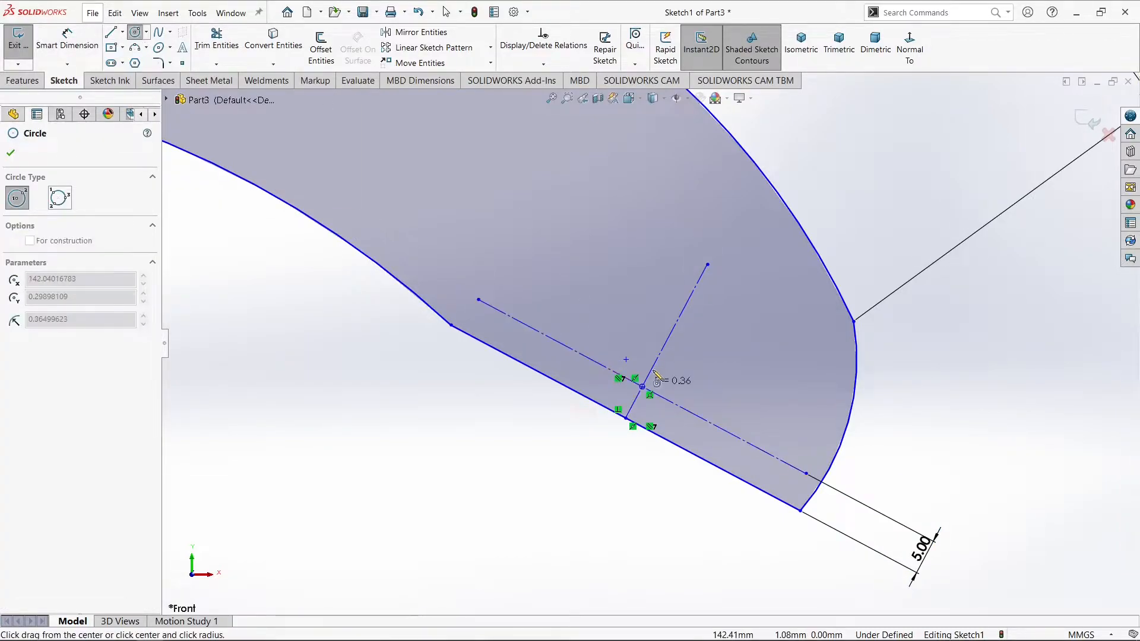
{"action": "left_click", "coordinate": [672, 343]}
{"action": "key", "text": "Escape"}
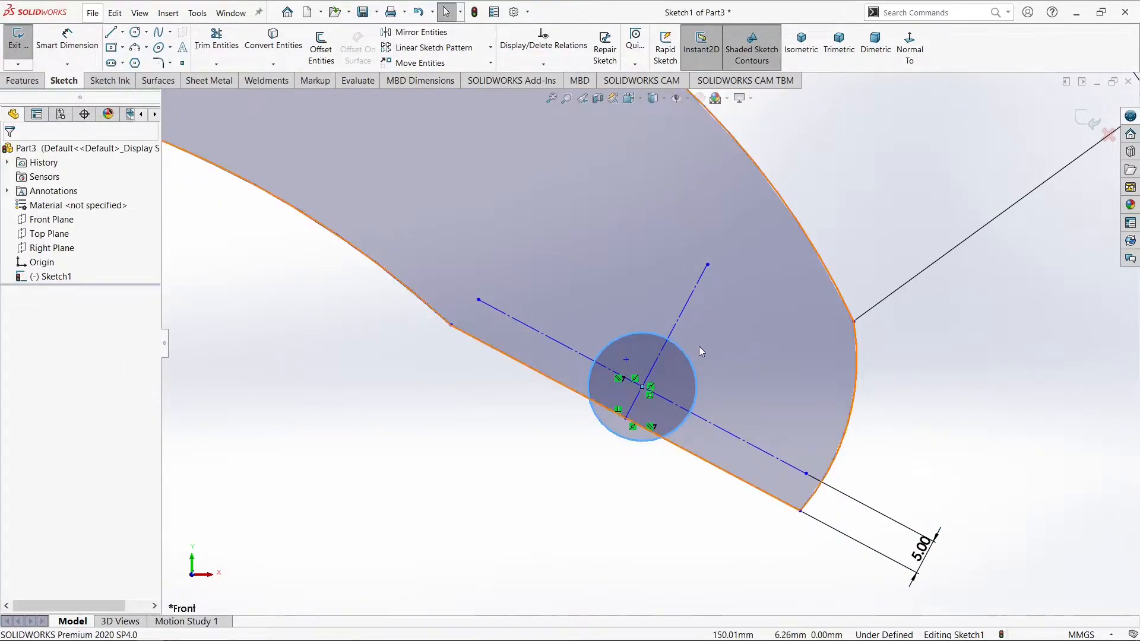
Add a diameter dimension to the new circle and place it outside the profile, below the inner arc's right end
{"action": "left_click", "coordinate": [87, 52]}
{"action": "left_click", "coordinate": [596, 362]}
{"action": "left_click", "coordinate": [457, 409]}
{"action": "key", "text": "Return"}
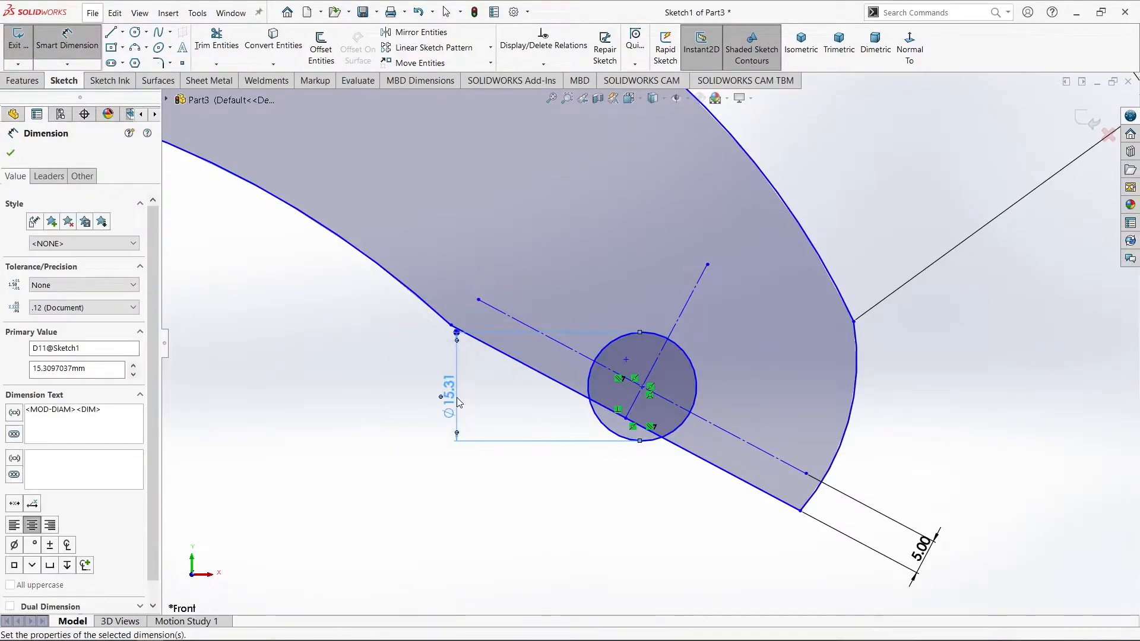
Set the circle's diameter to 25 mm and make the profile's right end arc concentric with it
{"action": "left_click", "coordinate": [561, 512]}
{"action": "key", "text": "Escape"}
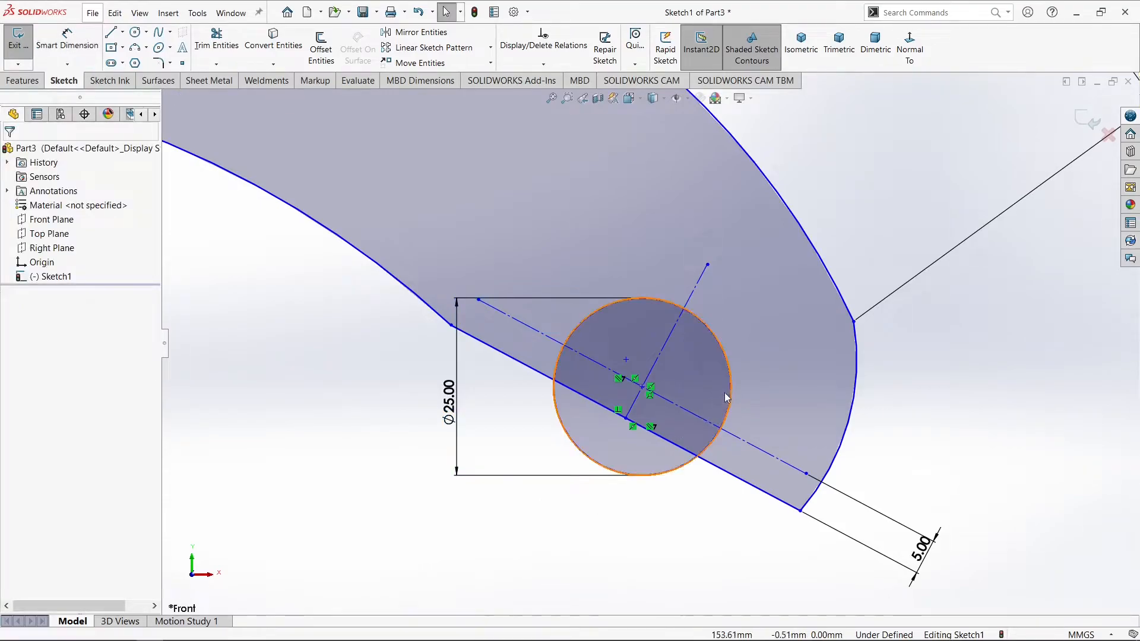
{"action": "left_click", "coordinate": [731, 394]}
{"action": "left_click", "coordinate": [854, 414], "text": "ctrl"}
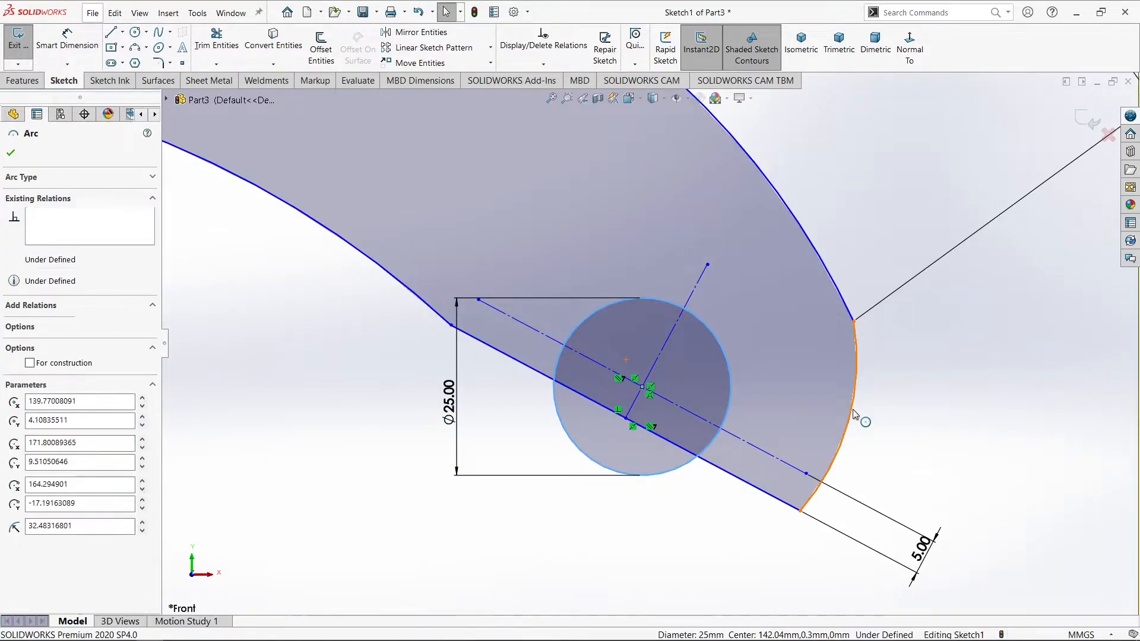
{"action": "left_click", "coordinate": [924, 357]}
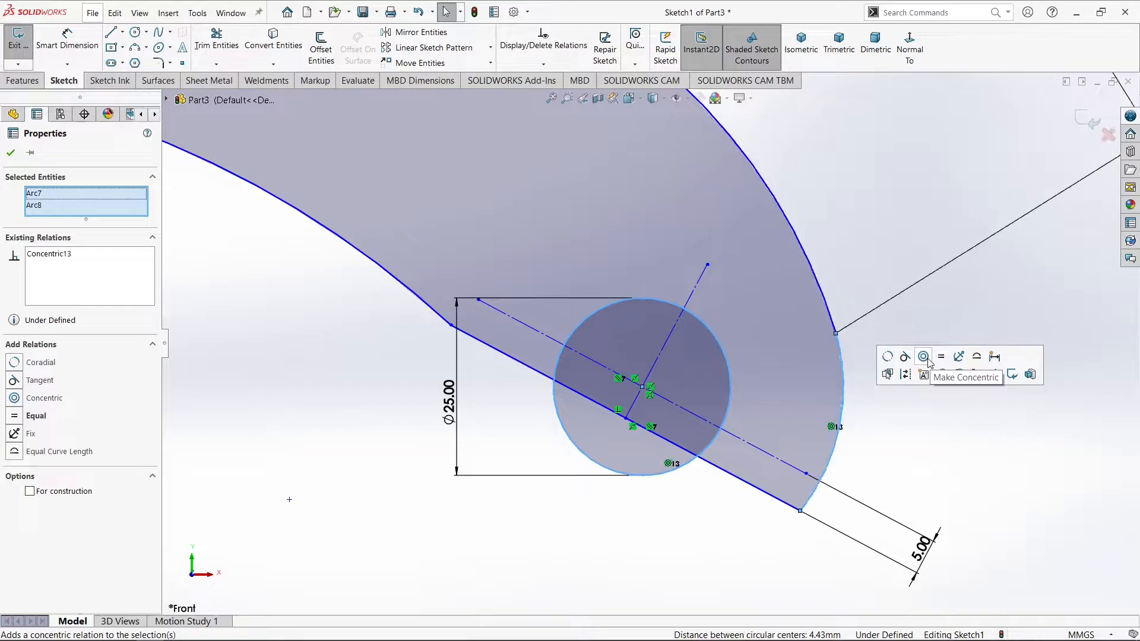
{"action": "left_click", "coordinate": [888, 417]}
Draw a short line from the circle's left crossing with the parallel construction line down to the right closing line
{"action": "scroll", "coordinate": [883, 404], "scroll_direction": "up", "scroll_amount": 5}
{"action": "scroll", "coordinate": [822, 367], "scroll_direction": "up", "scroll_amount": 2}
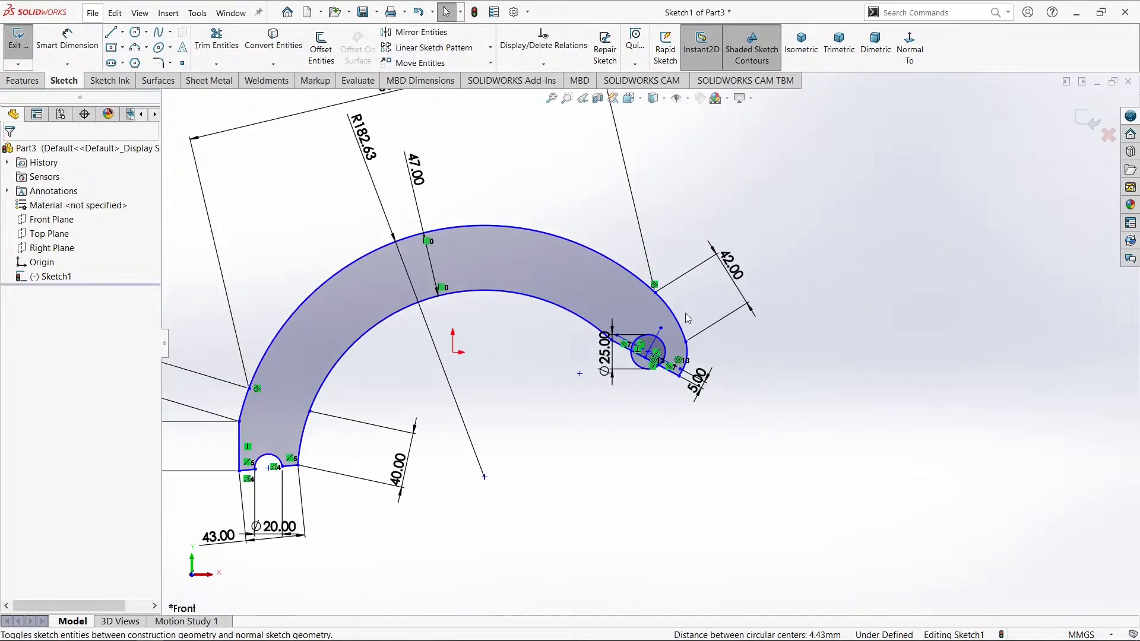
{"action": "scroll", "coordinate": [633, 346], "scroll_direction": "down", "scroll_amount": 6}
{"action": "scroll", "coordinate": [622, 366], "scroll_direction": "down", "scroll_amount": 2}
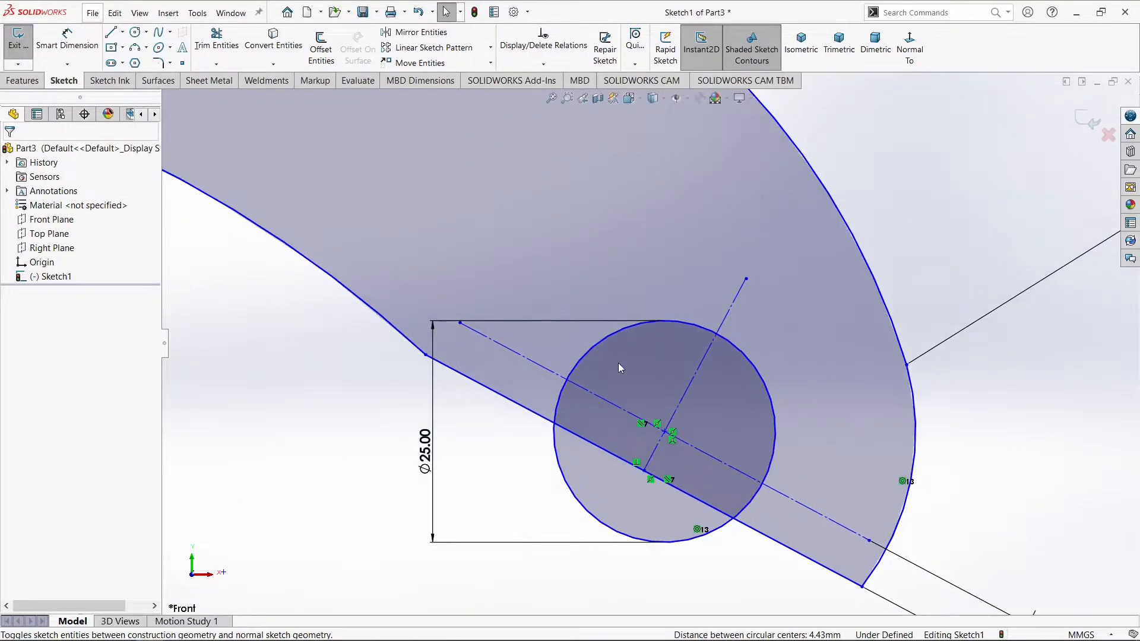
{"action": "left_click", "coordinate": [111, 32]}
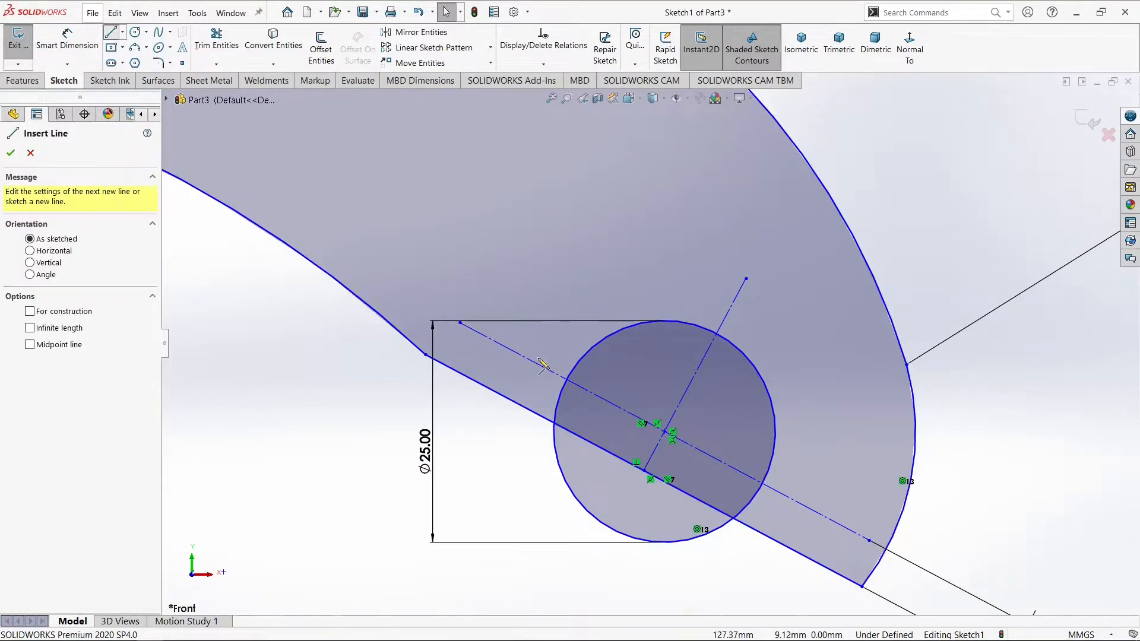
{"action": "left_click", "coordinate": [569, 381]}
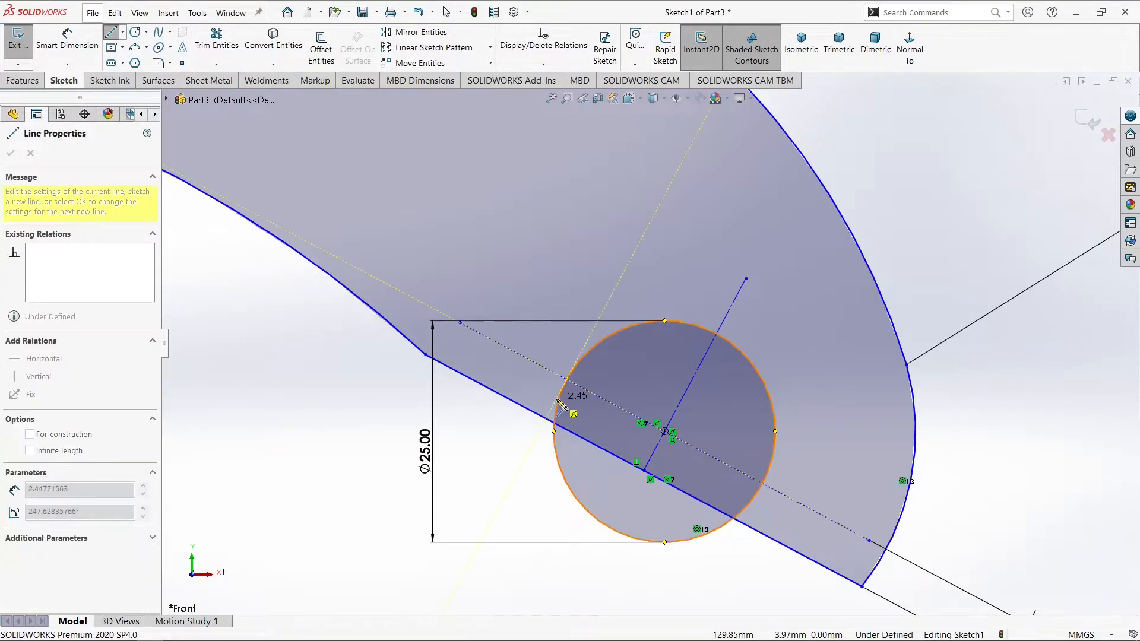
{"action": "left_click", "coordinate": [547, 419]}
{"action": "right_click", "coordinate": [547, 417]}
{"action": "left_click", "coordinate": [579, 429]}
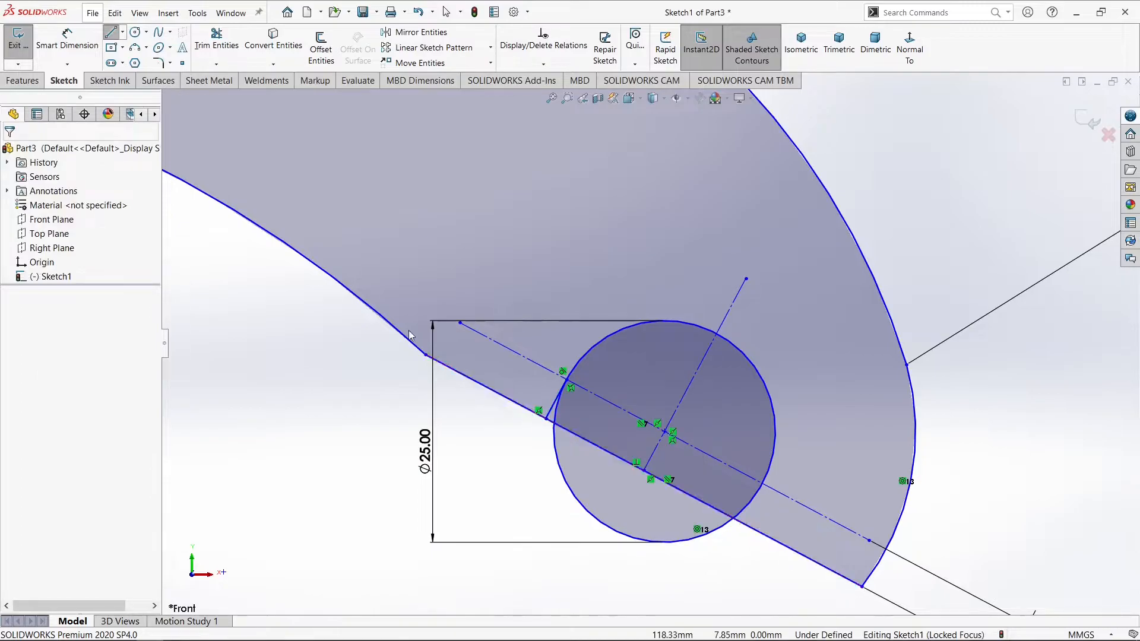
Draw a second short line about 3.9 mm long from the circle's lower right side, near the parallel construction line, to the closing line
{"action": "left_click", "coordinate": [112, 33]}
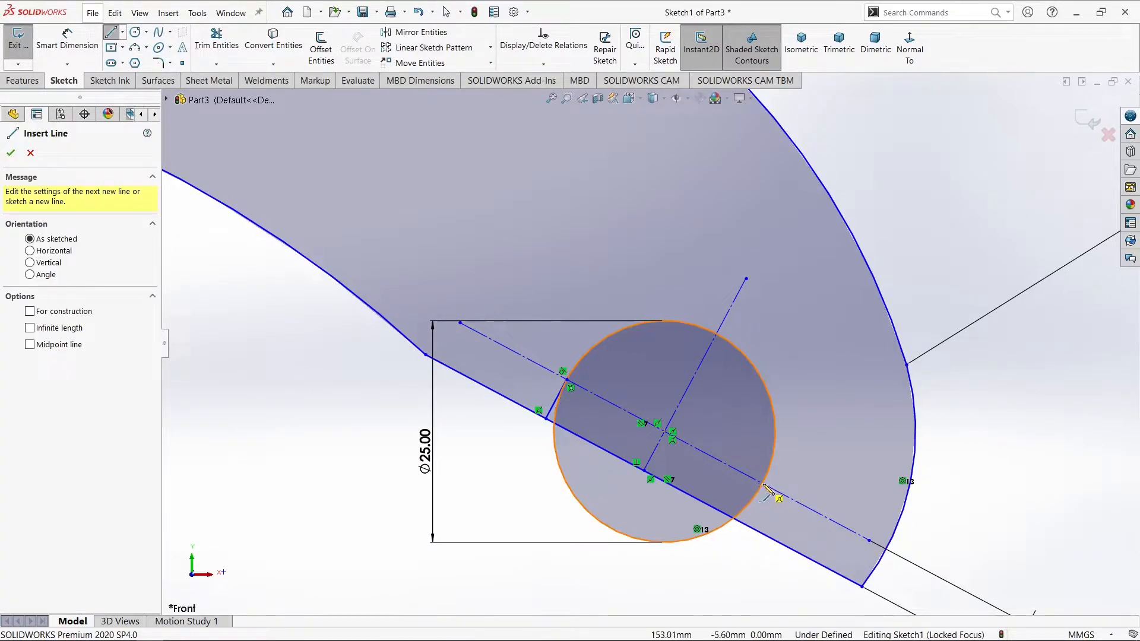
{"action": "left_click", "coordinate": [764, 485]}
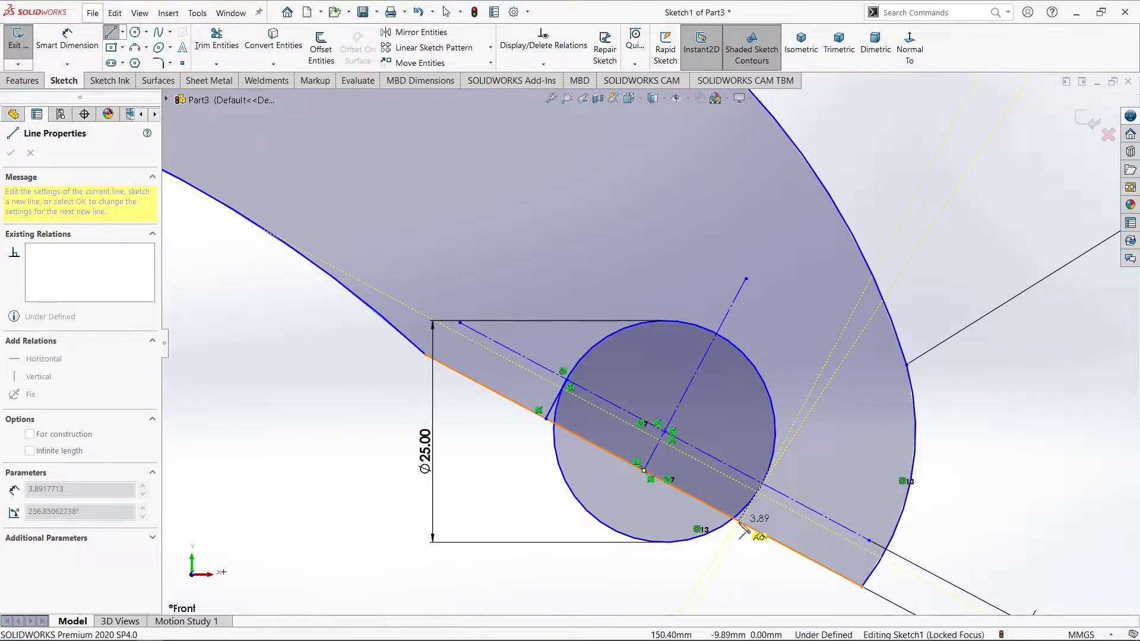
{"action": "left_click", "coordinate": [738, 522]}
{"action": "key", "text": "Escape"}
{"action": "key", "text": "Escape"}
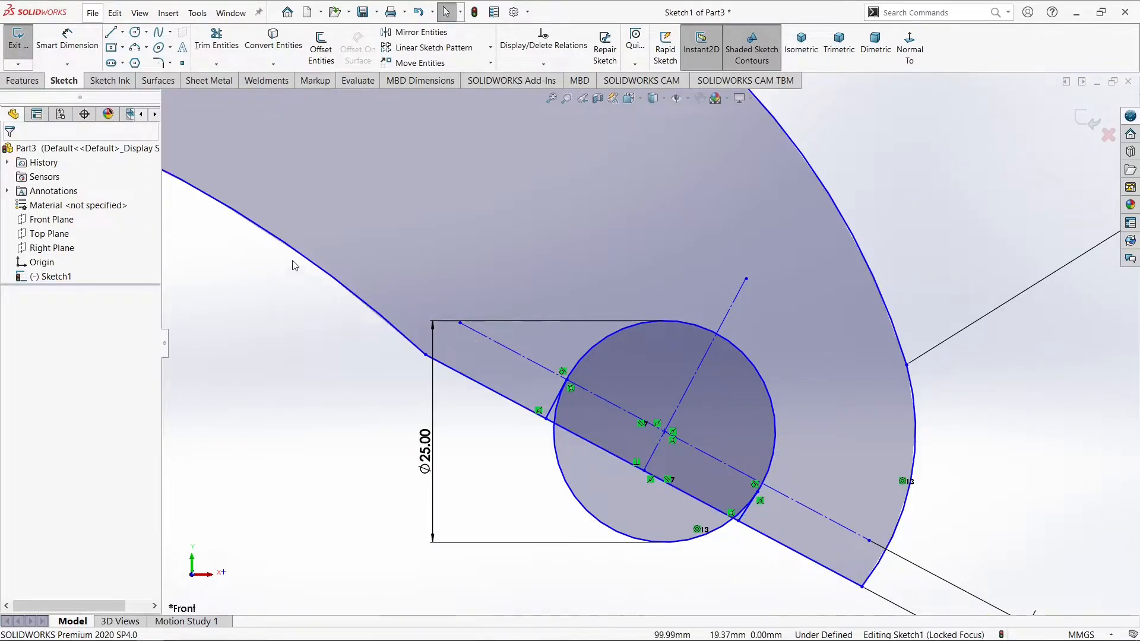
Trim the circle's lower part and the closing line between the two short lines to leave an open rounded notch
{"action": "left_click", "coordinate": [220, 51]}
{"action": "mouse_move", "coordinate": [515, 494]}
{"action": "left_mouse_down"}
{"action": "mouse_move", "coordinate": [564, 474]}
{"action": "mouse_move", "coordinate": [576, 422]}
{"action": "mouse_move", "coordinate": [554, 434]}
{"action": "left_mouse_up"}
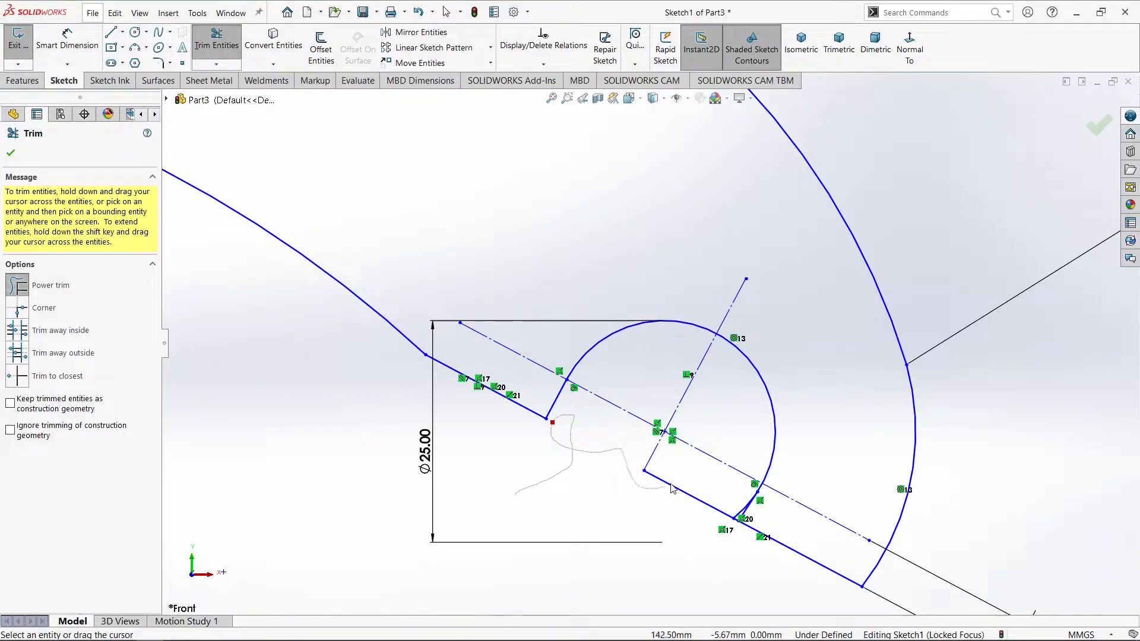
{"action": "left_click_drag", "start_coordinate": [732, 507], "coordinate": [736, 512]}
{"action": "scroll", "coordinate": [751, 524], "scroll_direction": "up", "scroll_amount": 3}
{"action": "scroll", "coordinate": [704, 457], "scroll_direction": "down", "scroll_amount": 6}
{"action": "scroll", "coordinate": [665, 392], "scroll_direction": "down", "scroll_amount": 4}
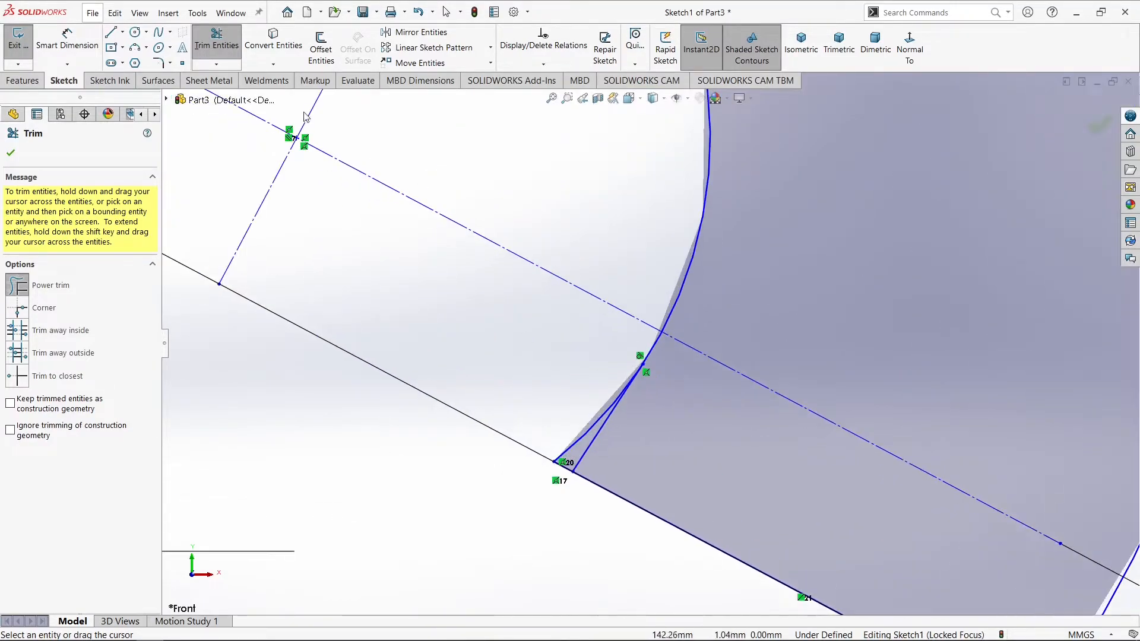
{"action": "left_click_drag", "start_coordinate": [581, 434], "coordinate": [582, 450]}
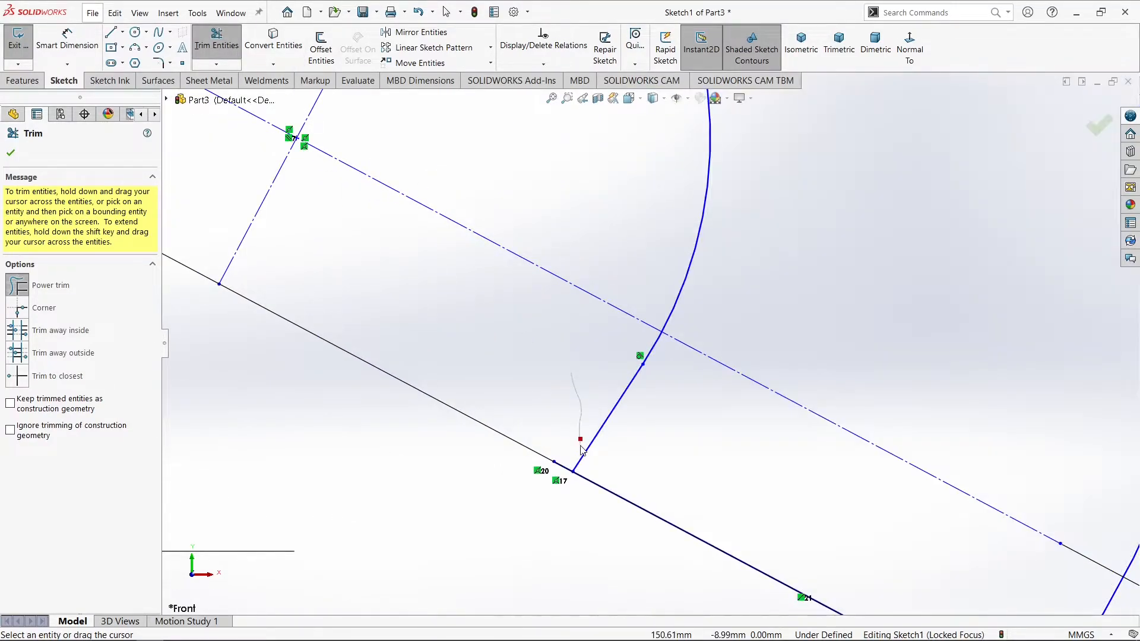
{"action": "scroll", "coordinate": [551, 465], "scroll_direction": "up", "scroll_amount": 8}
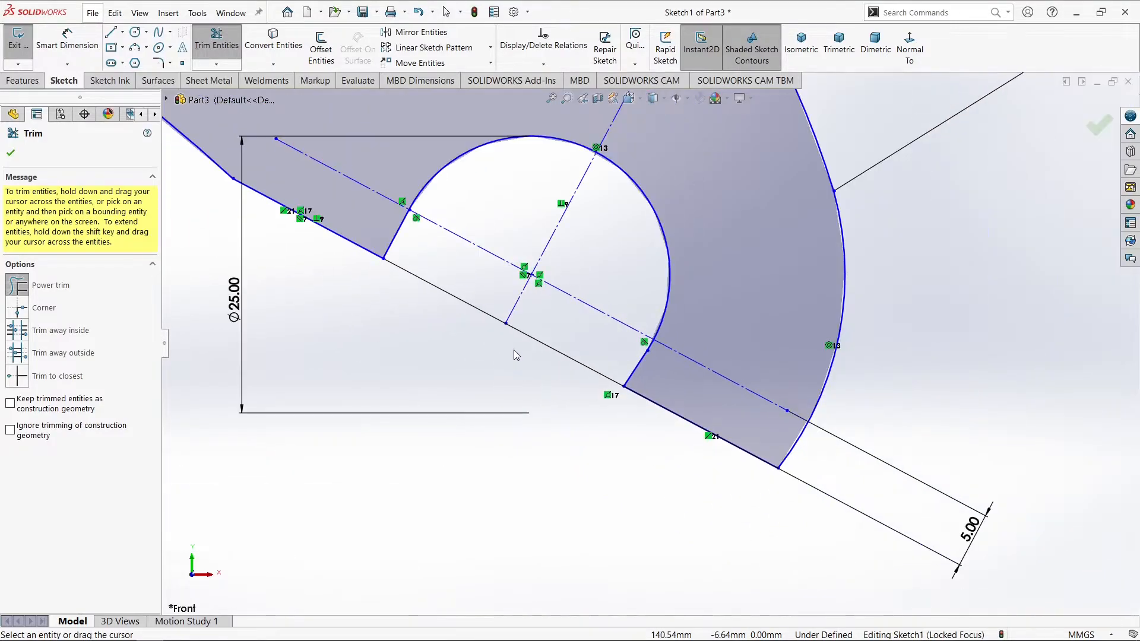
Dimension the profile's right end arc with a radius of 30 mm, placing the dimension outside the profile
{"action": "scroll", "coordinate": [524, 252], "scroll_direction": "up", "scroll_amount": 2}
{"action": "scroll", "coordinate": [699, 279], "scroll_direction": "down", "scroll_amount": 3}
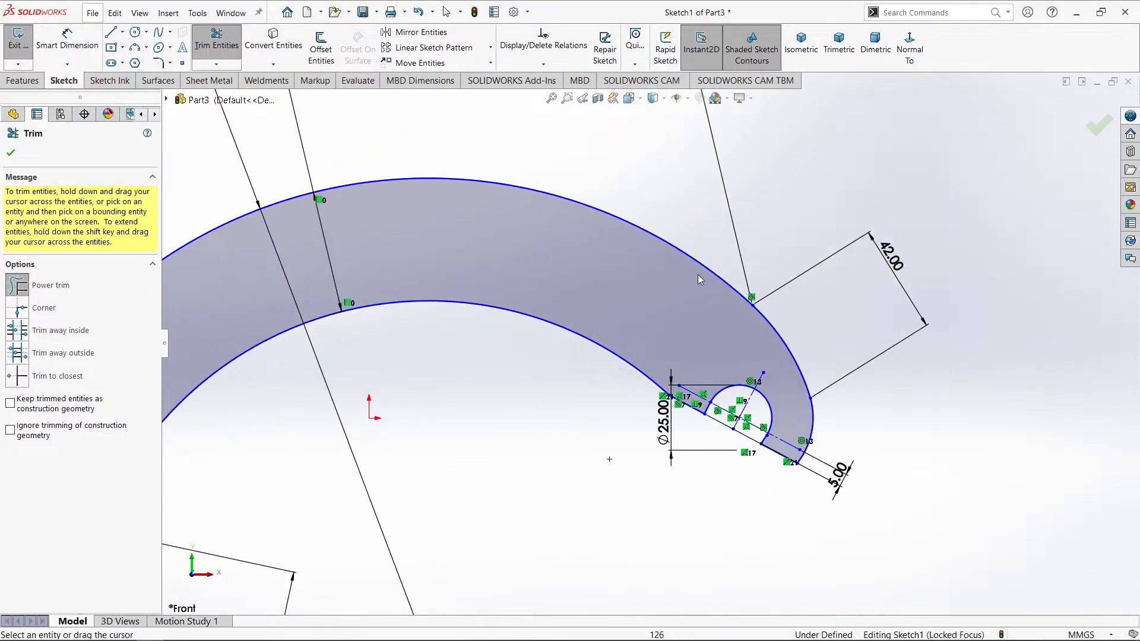
{"action": "scroll", "coordinate": [710, 312], "scroll_direction": "down", "scroll_amount": 1}
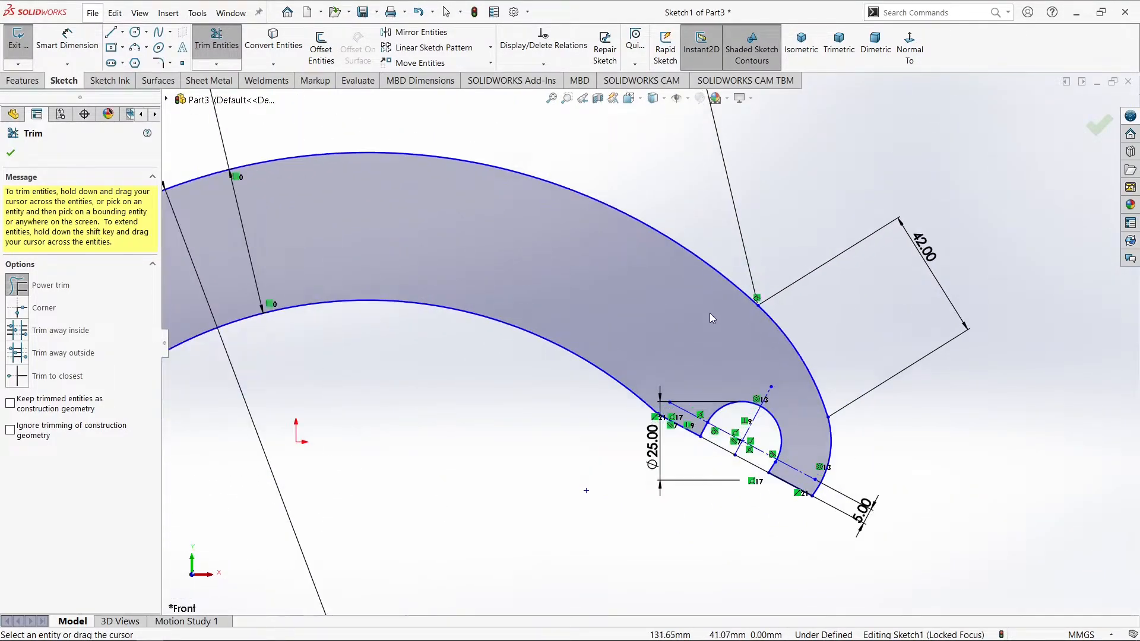
{"action": "left_click", "coordinate": [66, 40]}
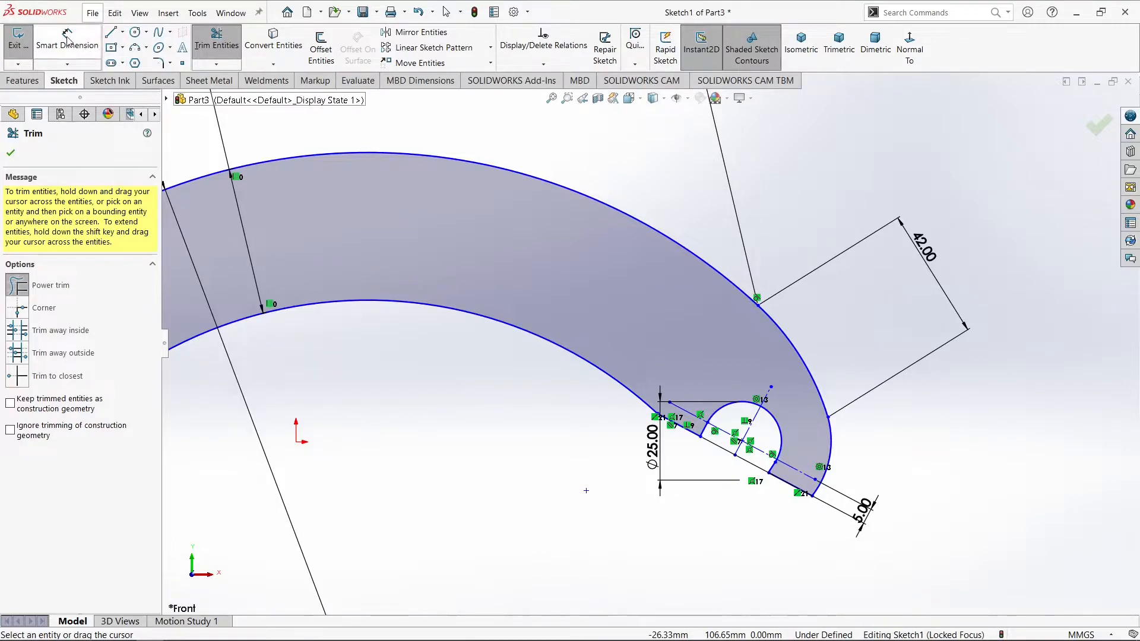
{"action": "left_click", "coordinate": [830, 448]}
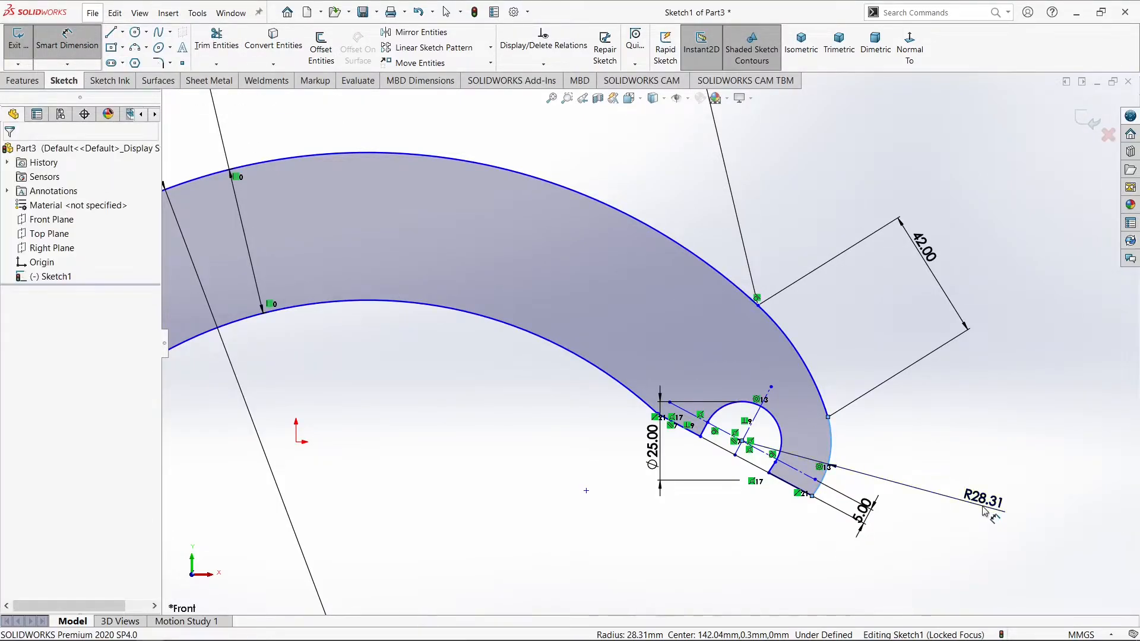
{"action": "left_click", "coordinate": [984, 506]}
{"action": "type", "text": "30"}
{"action": "key", "text": "Return"}
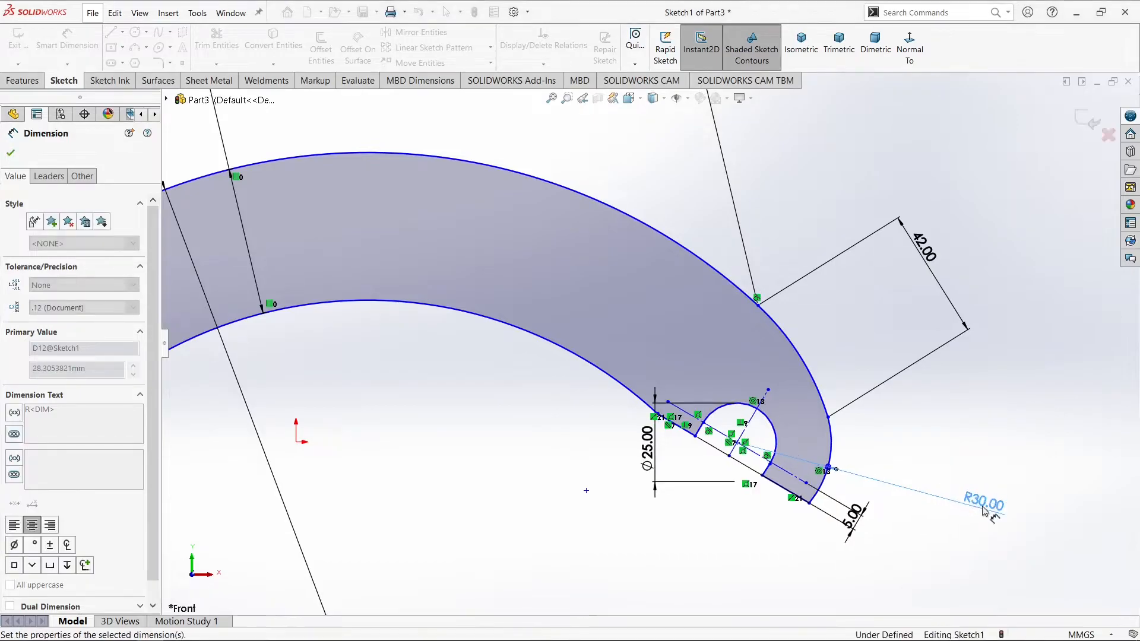
{"action": "left_click", "coordinate": [904, 459]}
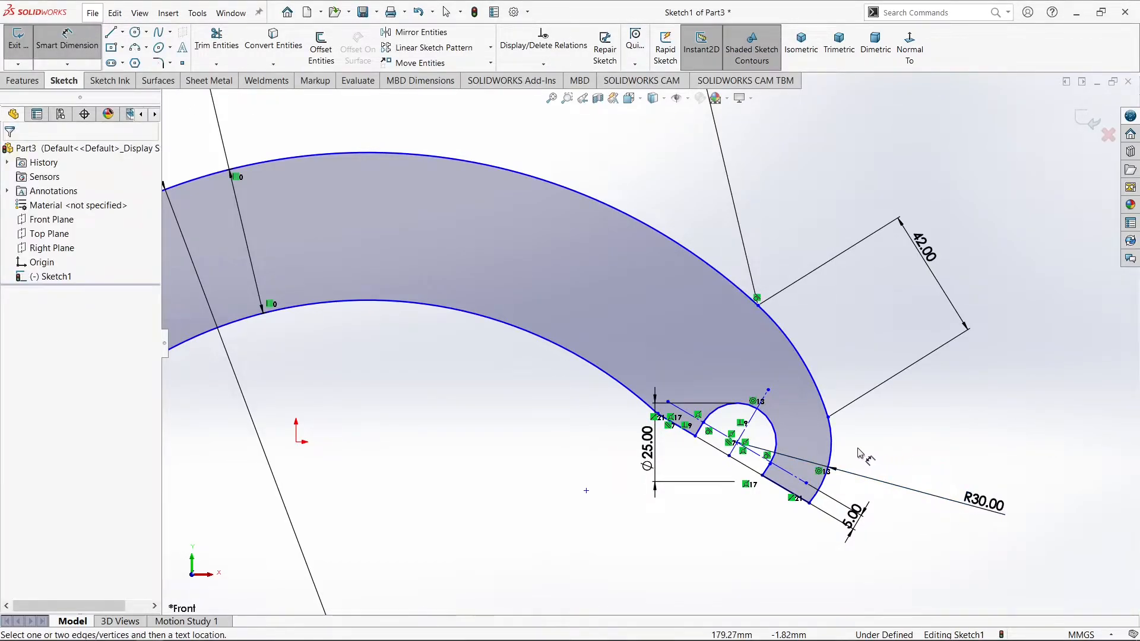
Apply a tangent relation between the right notch's arc and its right short line, then check the arc's relation with the left short line
{"action": "scroll", "coordinate": [716, 462], "scroll_direction": "down", "scroll_amount": 5}
{"action": "key", "text": "Escape"}
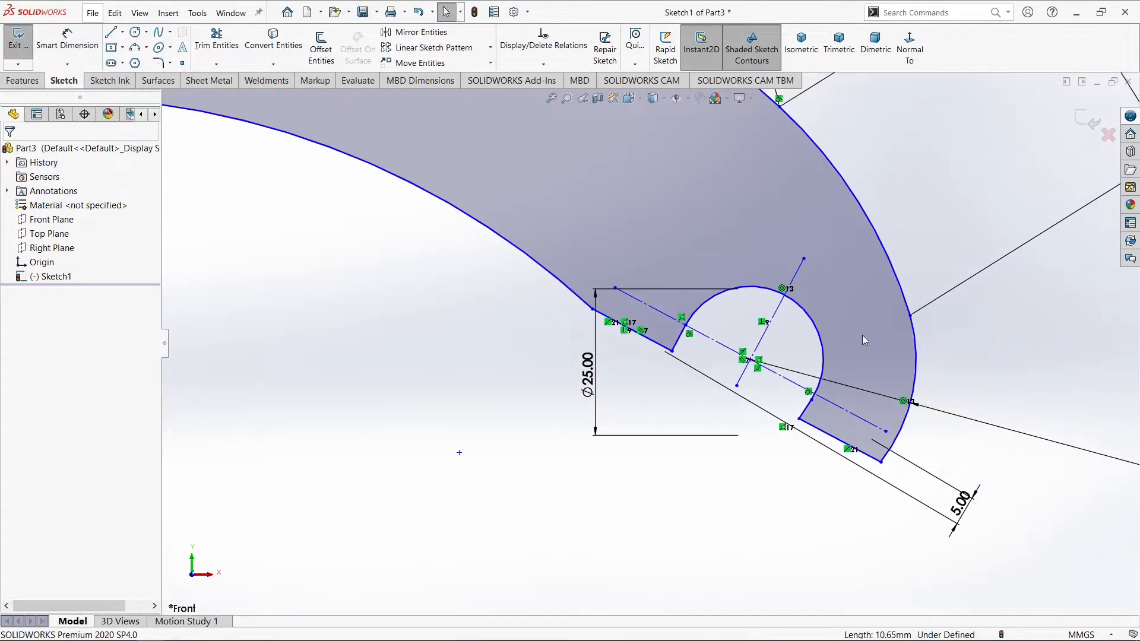
{"action": "left_click", "coordinate": [806, 418]}
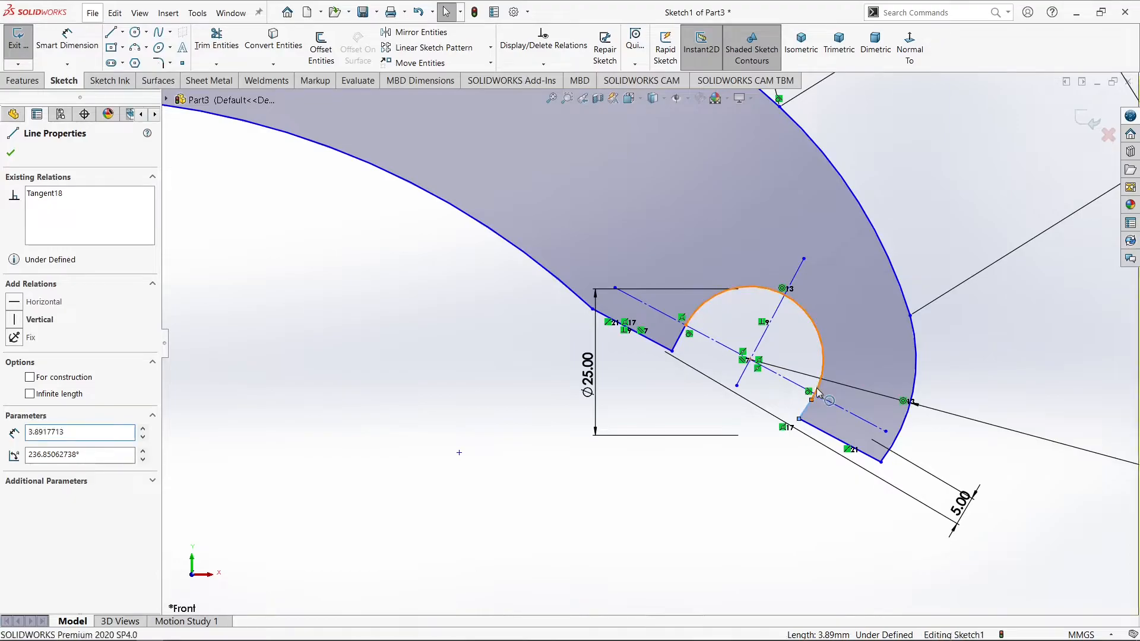
{"action": "left_click", "coordinate": [819, 393]}
{"action": "left_click", "coordinate": [807, 408], "text": "ctrl"}
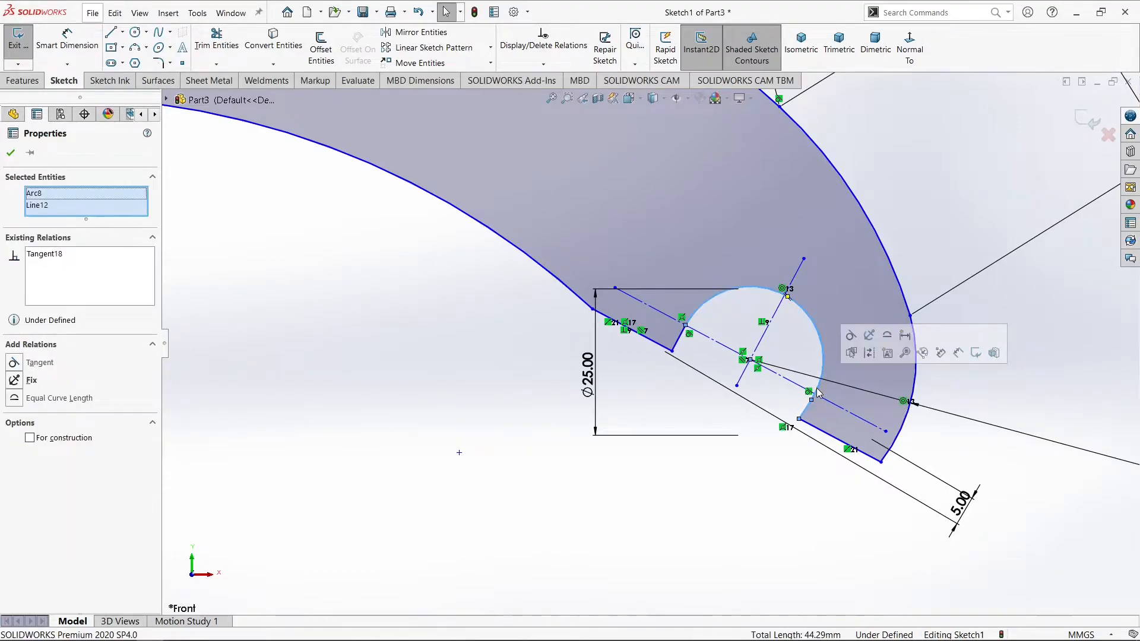
{"action": "left_click", "coordinate": [851, 336]}
{"action": "left_click", "coordinate": [703, 307]}
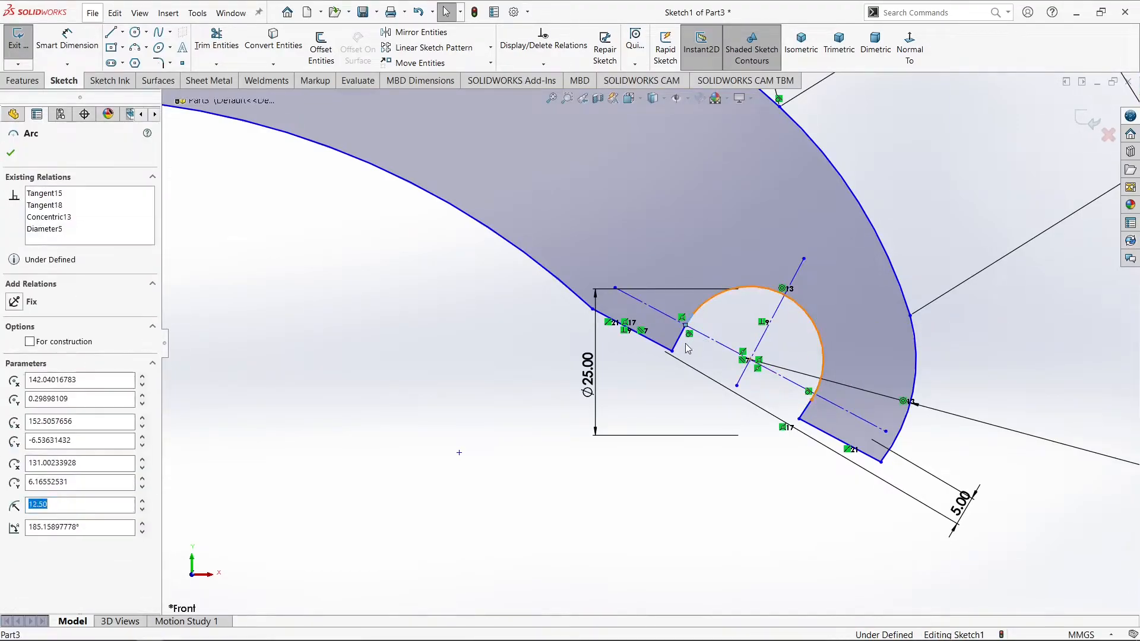
{"action": "left_click", "coordinate": [680, 340], "text": "ctrl"}
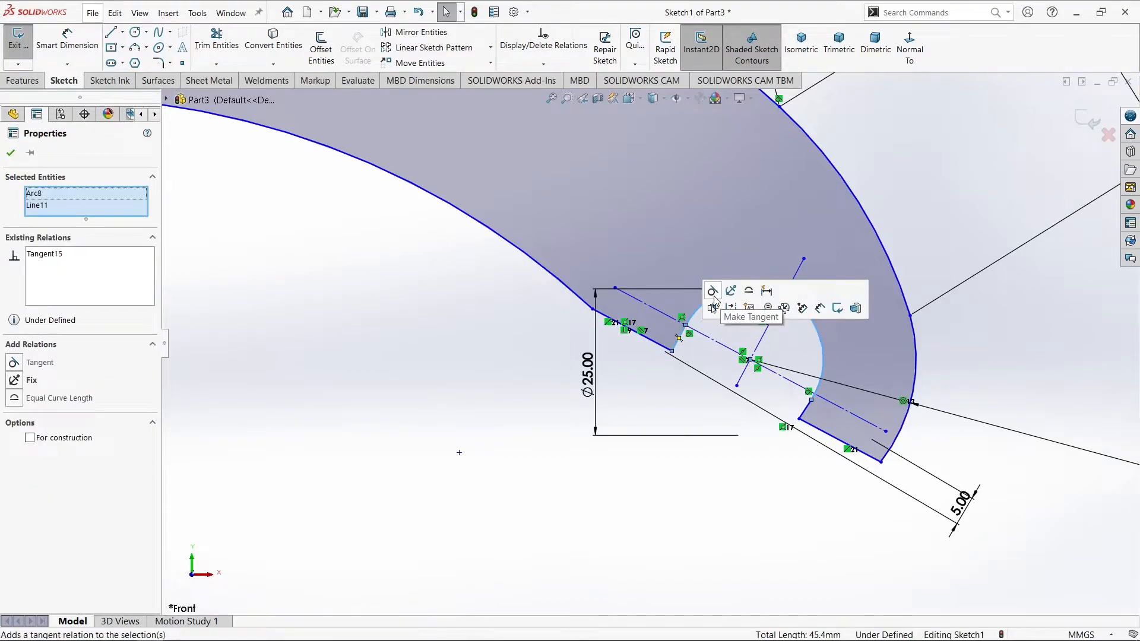
Make the two closing line segments on either side of the right end notch equal in length
{"action": "left_click", "coordinate": [662, 347]}
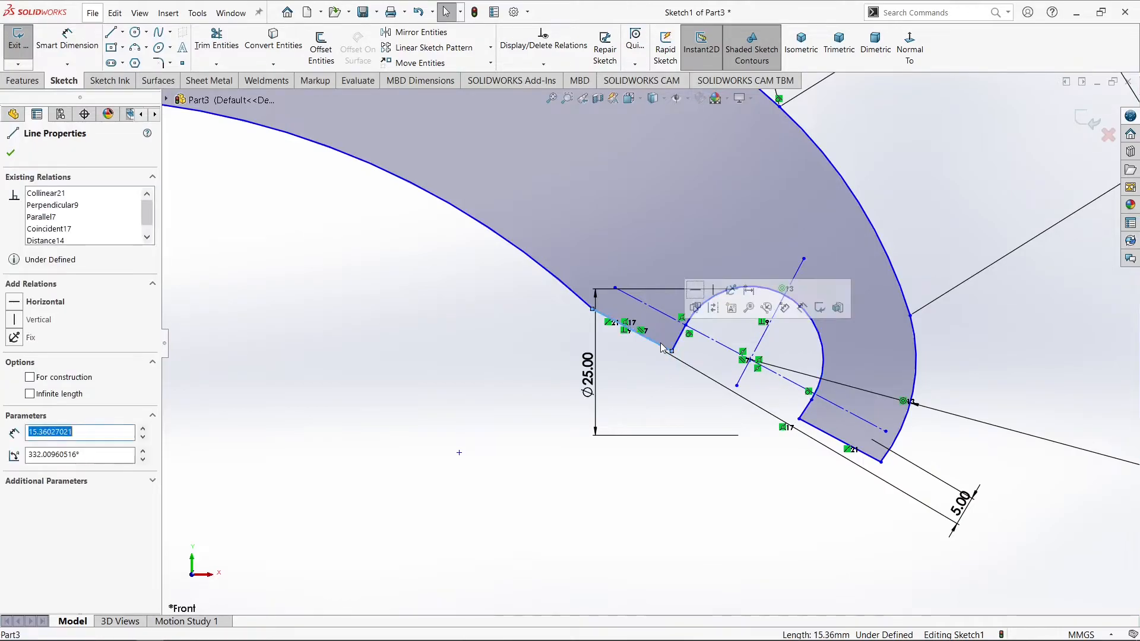
{"action": "left_click", "coordinate": [828, 439], "text": "ctrl"}
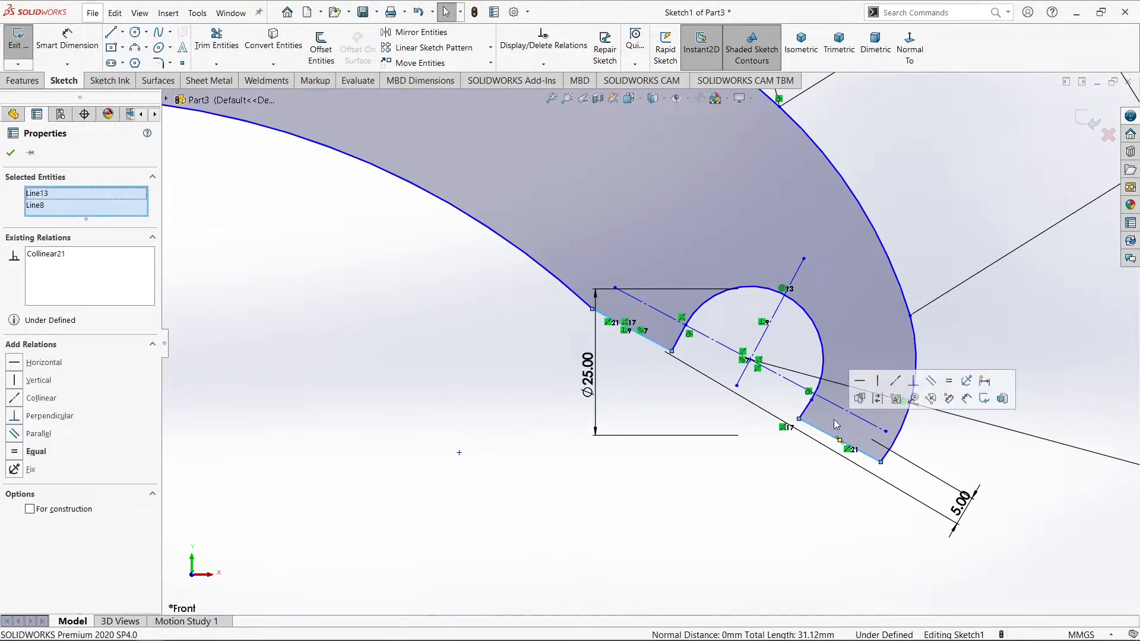
{"action": "left_click", "coordinate": [952, 383]}
{"action": "left_click", "coordinate": [515, 386]}
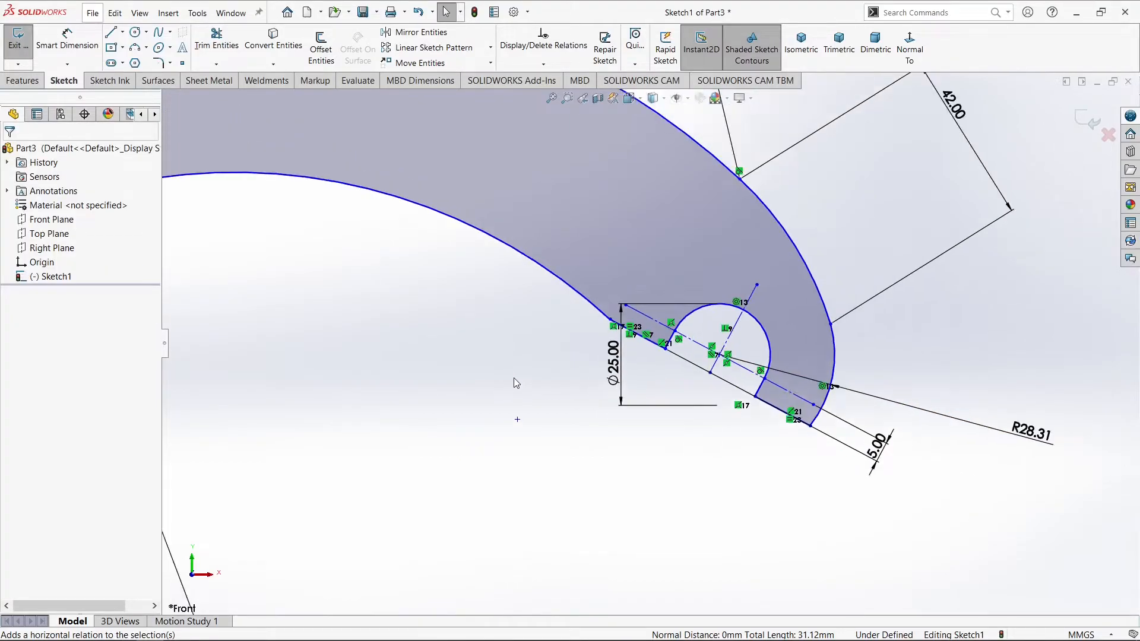
Make the two bottom line segments on either side of the lower left notch equal in length
{"action": "scroll", "coordinate": [515, 378], "scroll_direction": "up", "scroll_amount": 3}
{"action": "scroll", "coordinate": [700, 320], "scroll_direction": "down", "scroll_amount": 3}
{"action": "scroll", "coordinate": [741, 324], "scroll_direction": "up", "scroll_amount": 5}
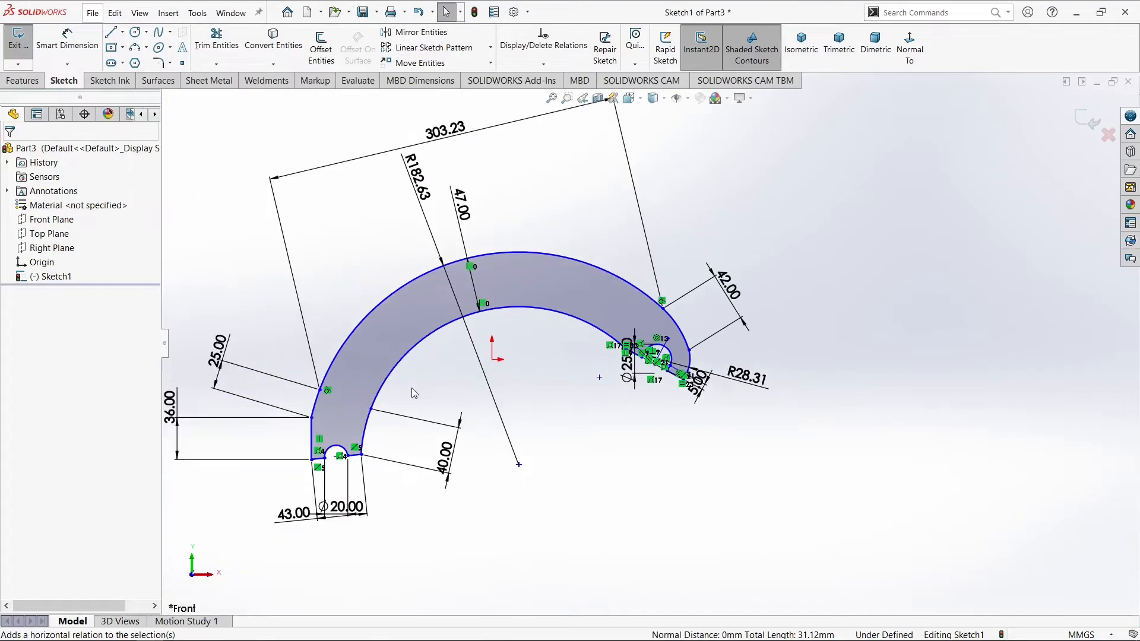
{"action": "scroll", "coordinate": [415, 392], "scroll_direction": "down", "scroll_amount": 6}
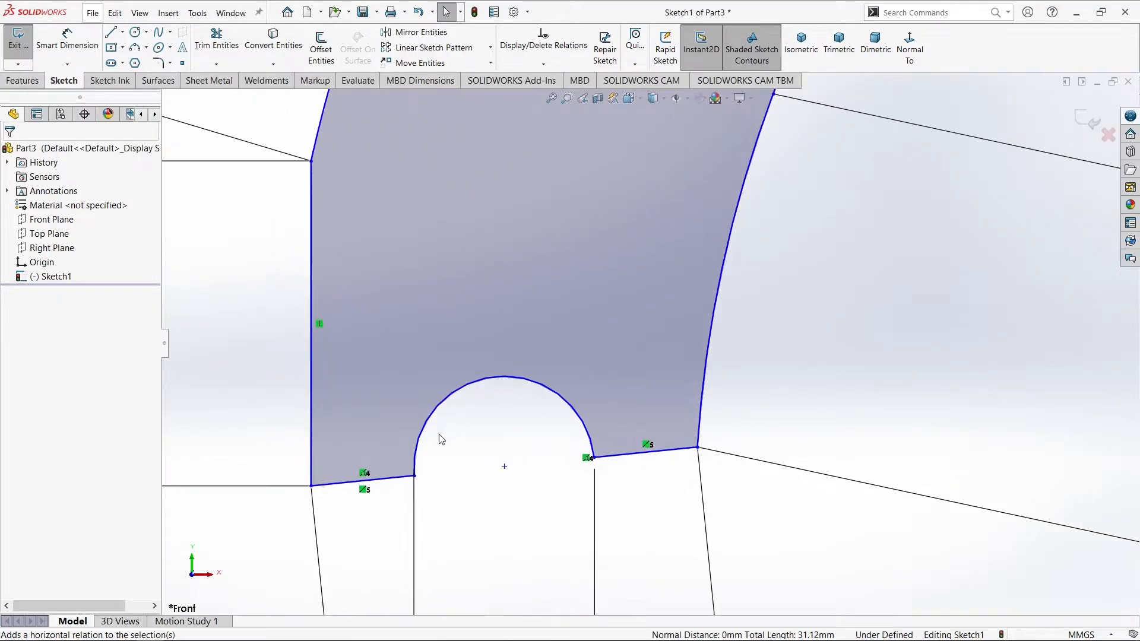
{"action": "left_click", "coordinate": [639, 456]}
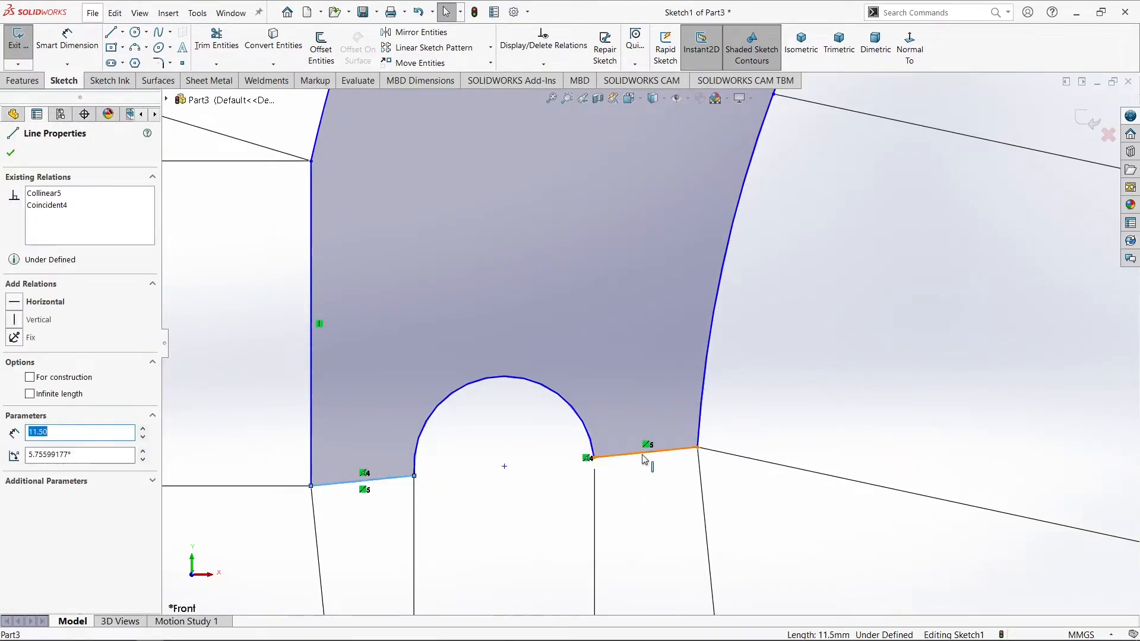
{"action": "left_click", "coordinate": [645, 457], "text": "ctrl"}
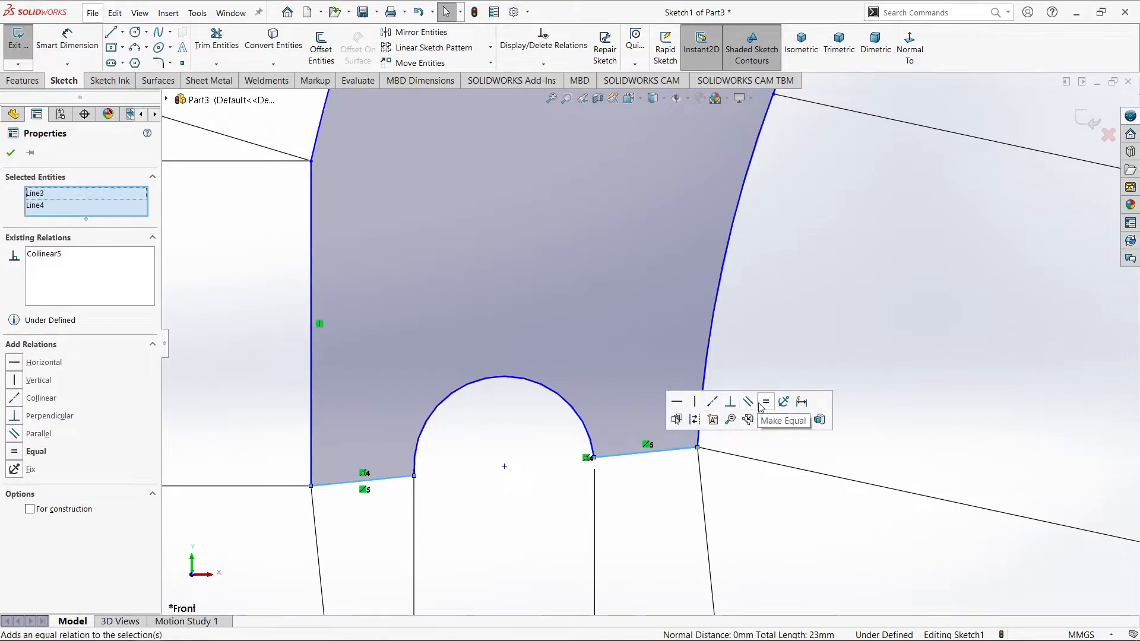
{"action": "left_click", "coordinate": [762, 405]}
{"action": "left_click", "coordinate": [12, 154]}
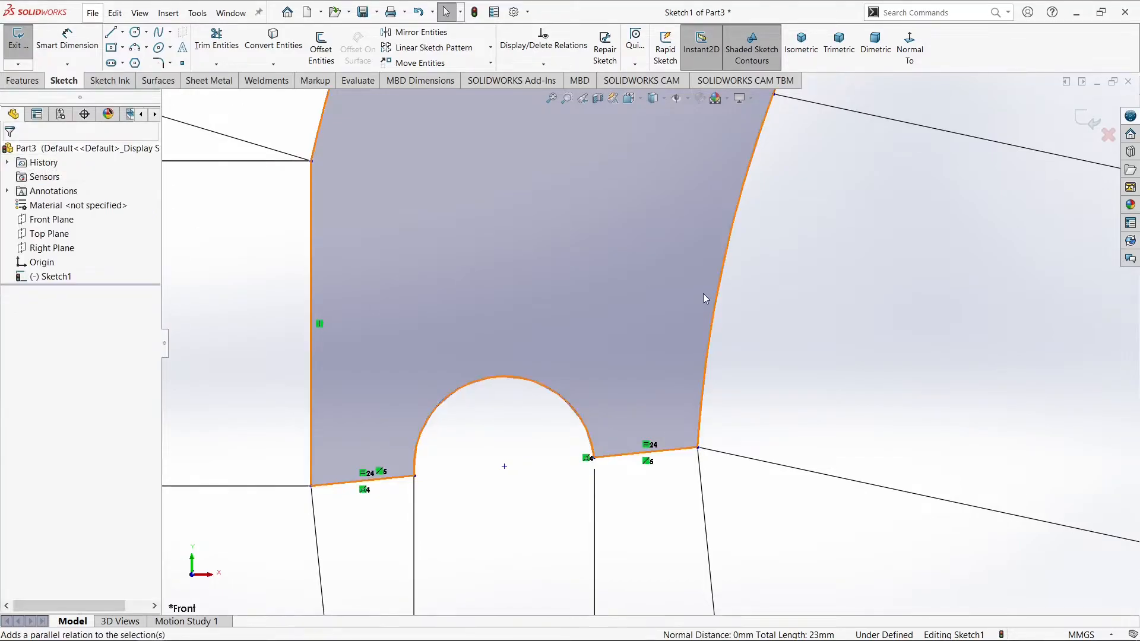
{"action": "scroll", "coordinate": [702, 294], "scroll_direction": "up", "scroll_amount": 5}
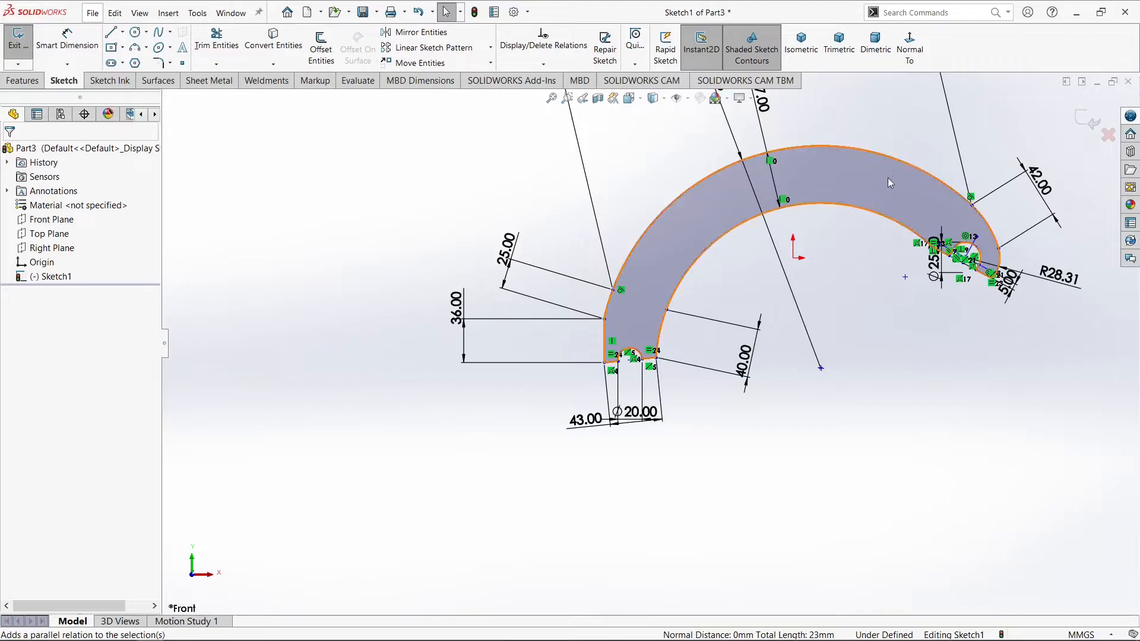
Sketch a construction circle with a radius of about 165 mm from the profile's arc center, running through the band between both arcs
{"action": "scroll", "coordinate": [885, 178], "scroll_direction": "down", "scroll_amount": 2}
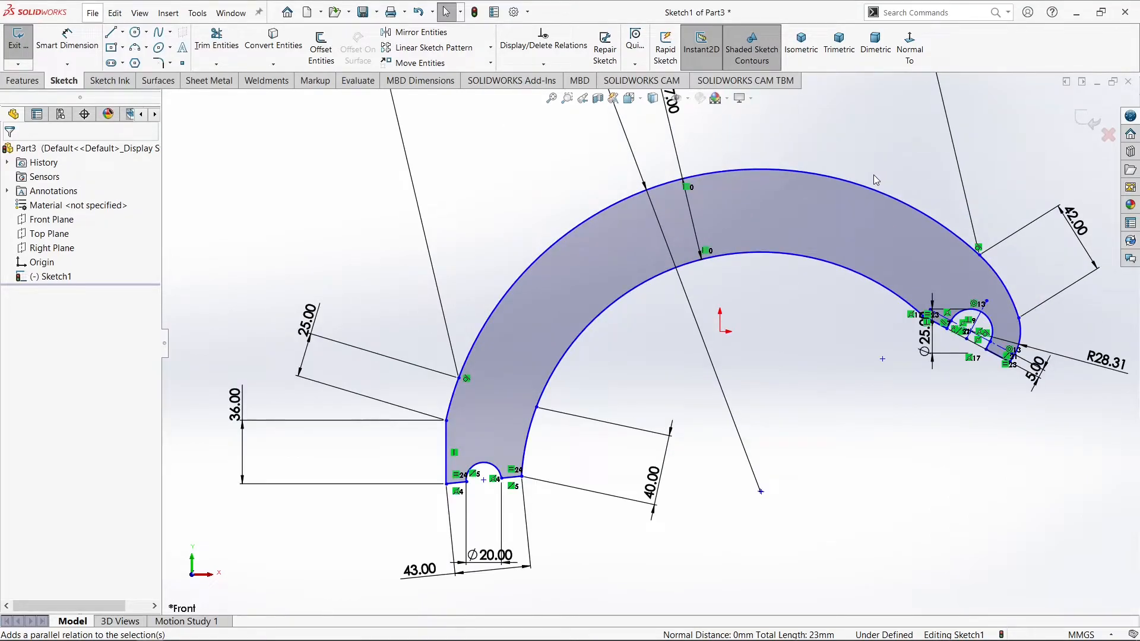
{"action": "left_click", "coordinate": [136, 33]}
{"action": "left_click", "coordinate": [761, 490]}
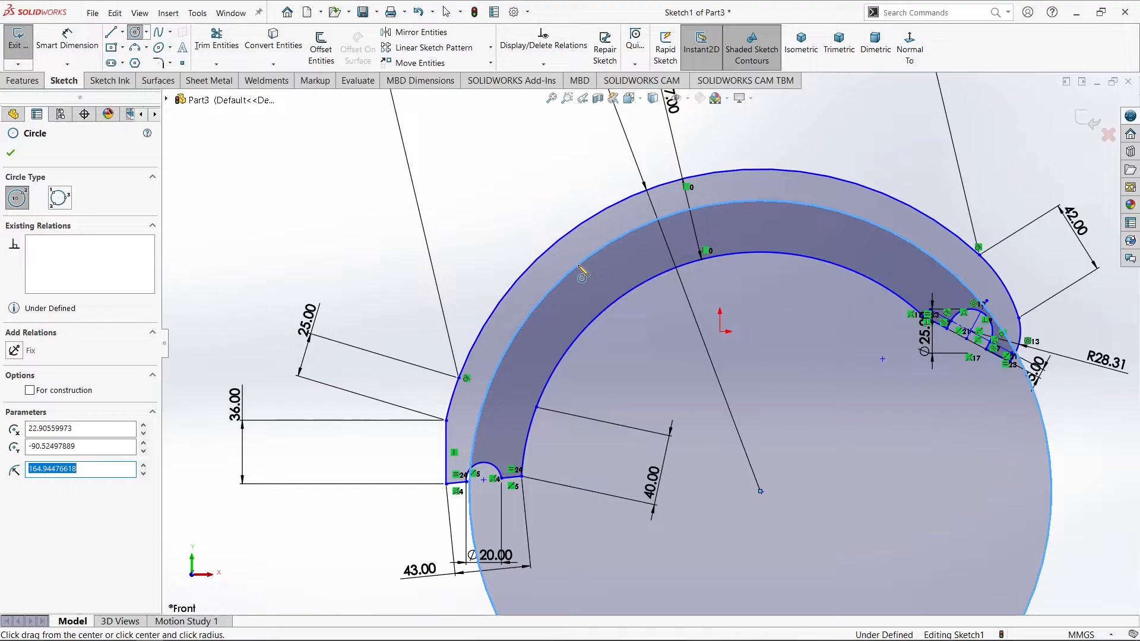
{"action": "left_click", "coordinate": [582, 274]}
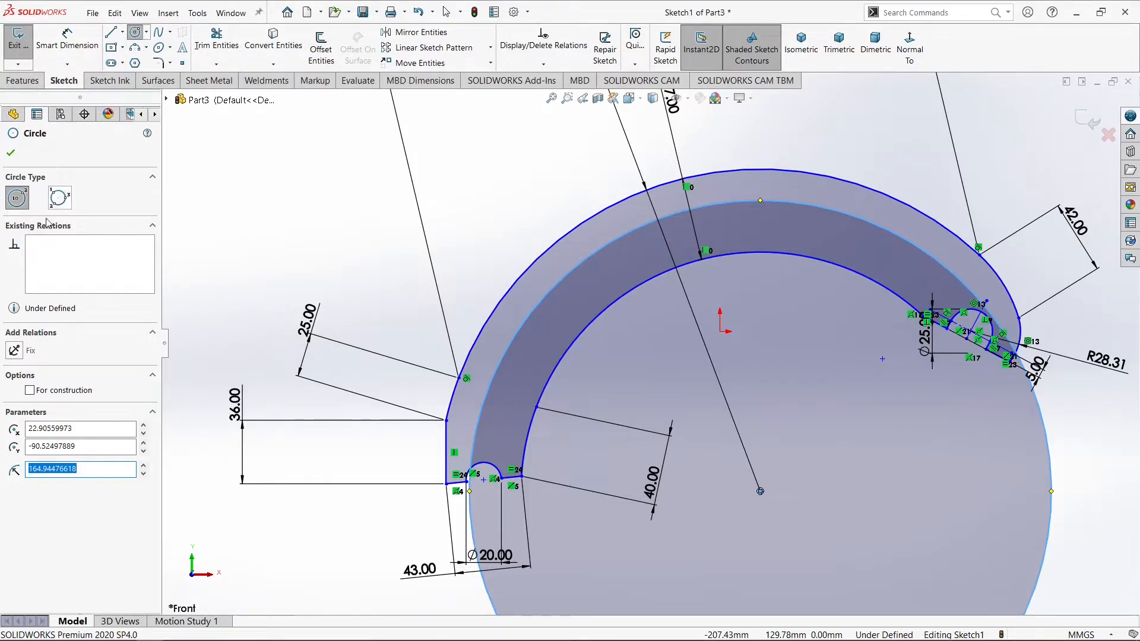
{"action": "left_click", "coordinate": [31, 391]}
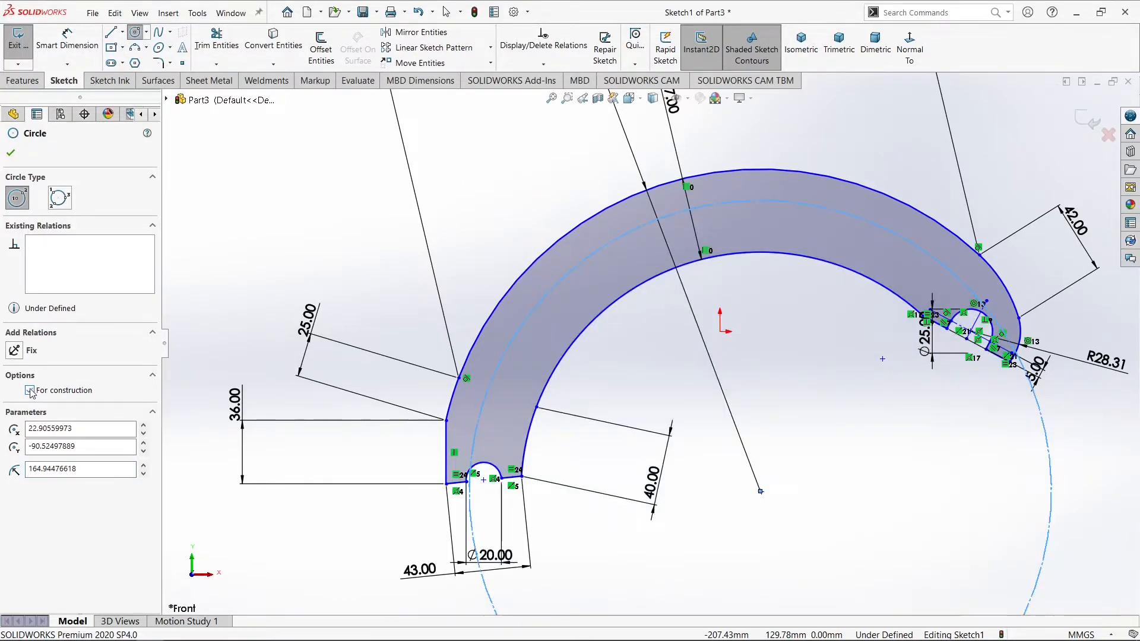
{"action": "left_click", "coordinate": [10, 154]}
Dimension the construction circle's diameter as 332.98 mm, placing the dimension outside the profile's upper left
{"action": "left_click", "coordinate": [67, 42]}
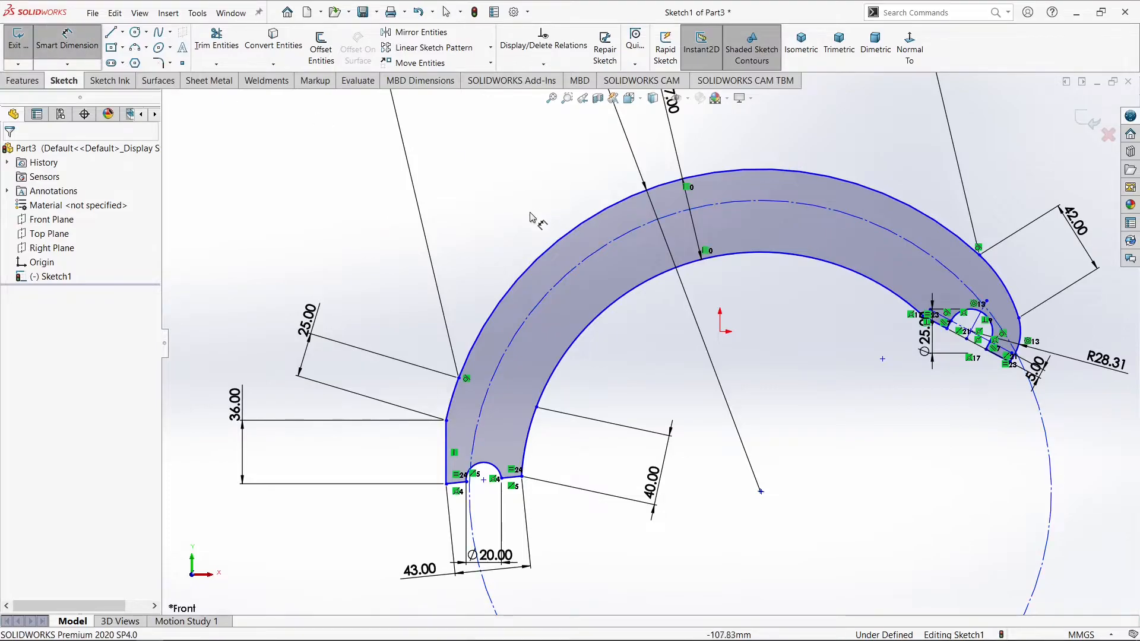
{"action": "left_click", "coordinate": [553, 276]}
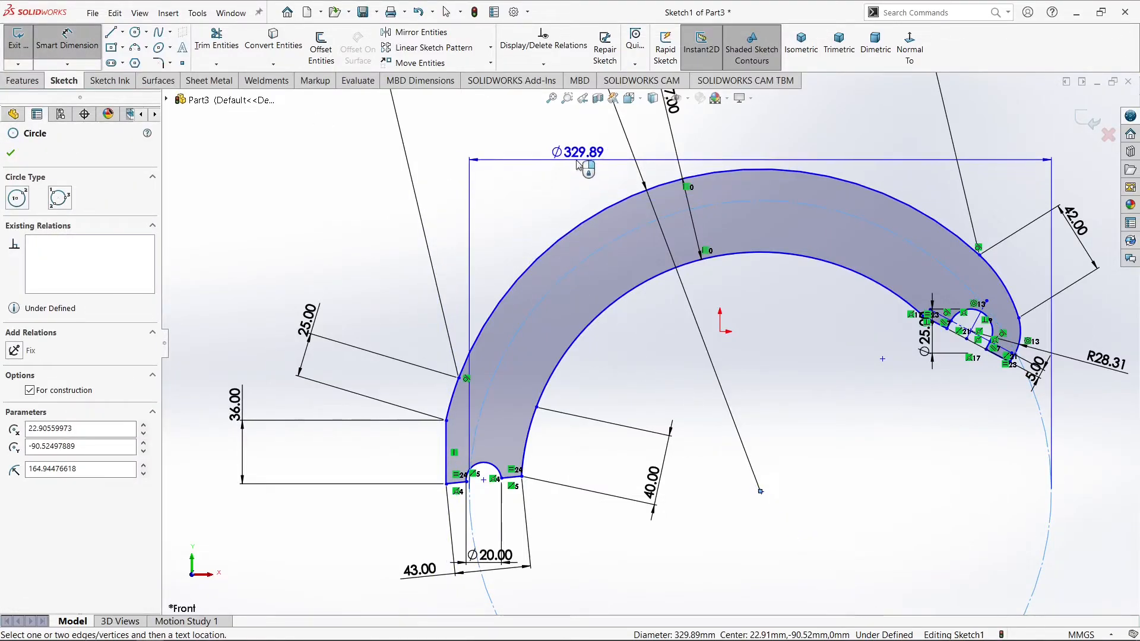
{"action": "left_click", "coordinate": [459, 169]}
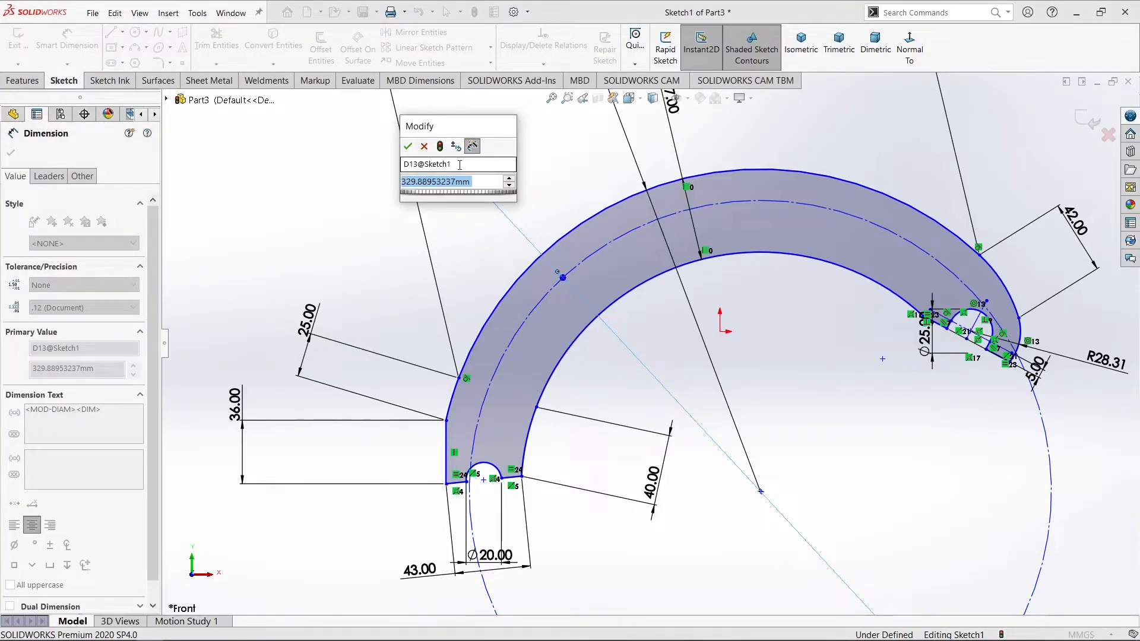
{"action": "type", "text": "332."}
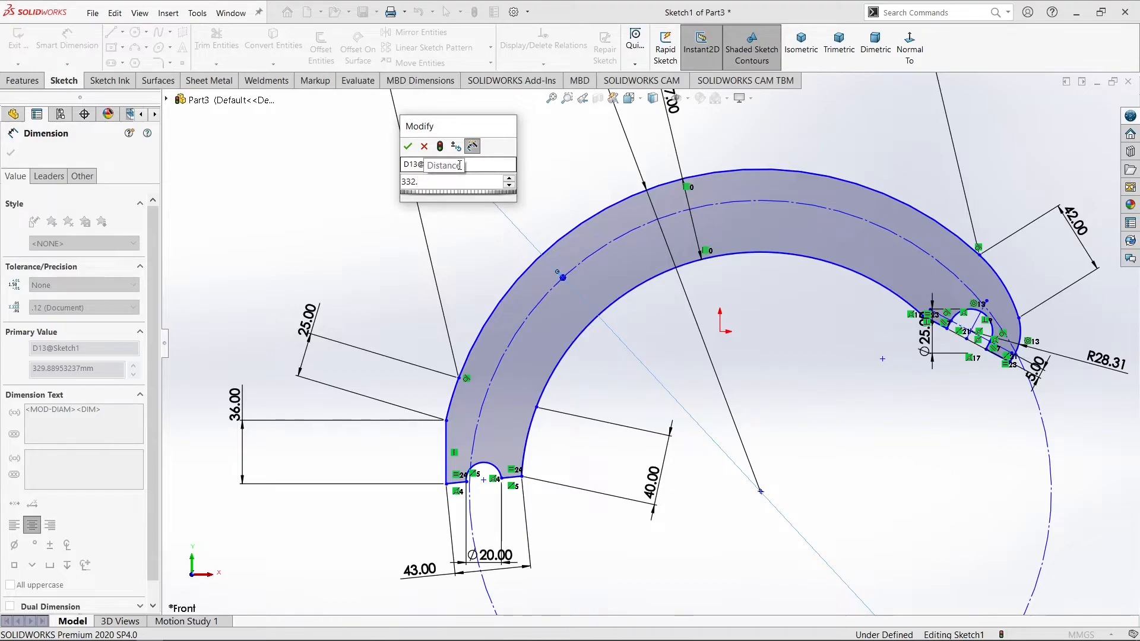
{"action": "type", "text": "98"}
{"action": "key", "text": "Return"}
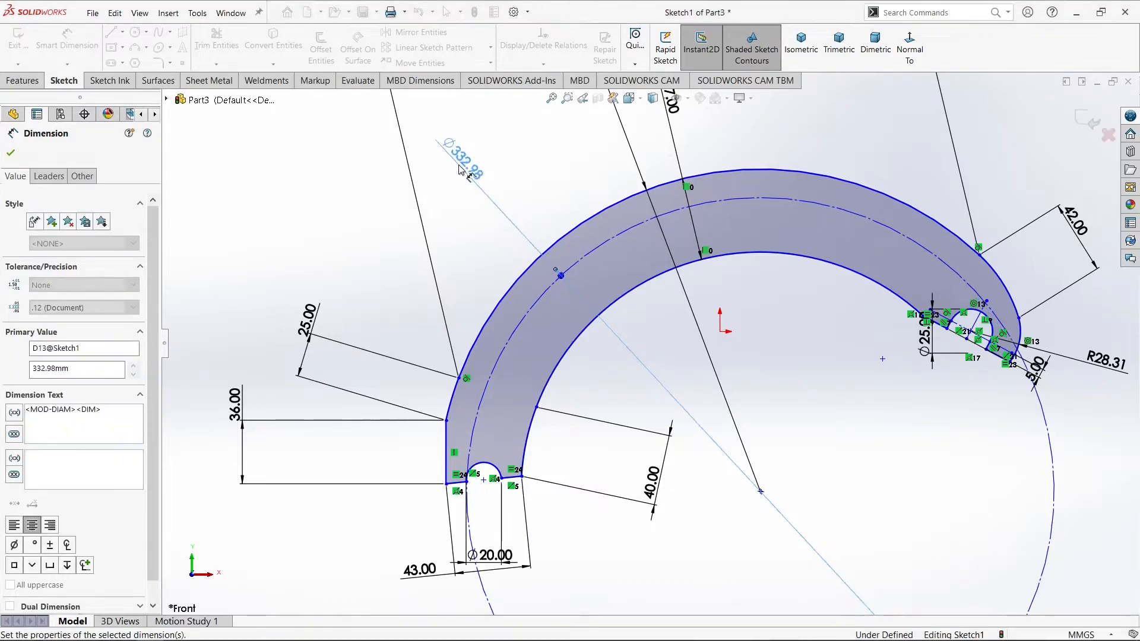
{"action": "left_click", "coordinate": [474, 237]}
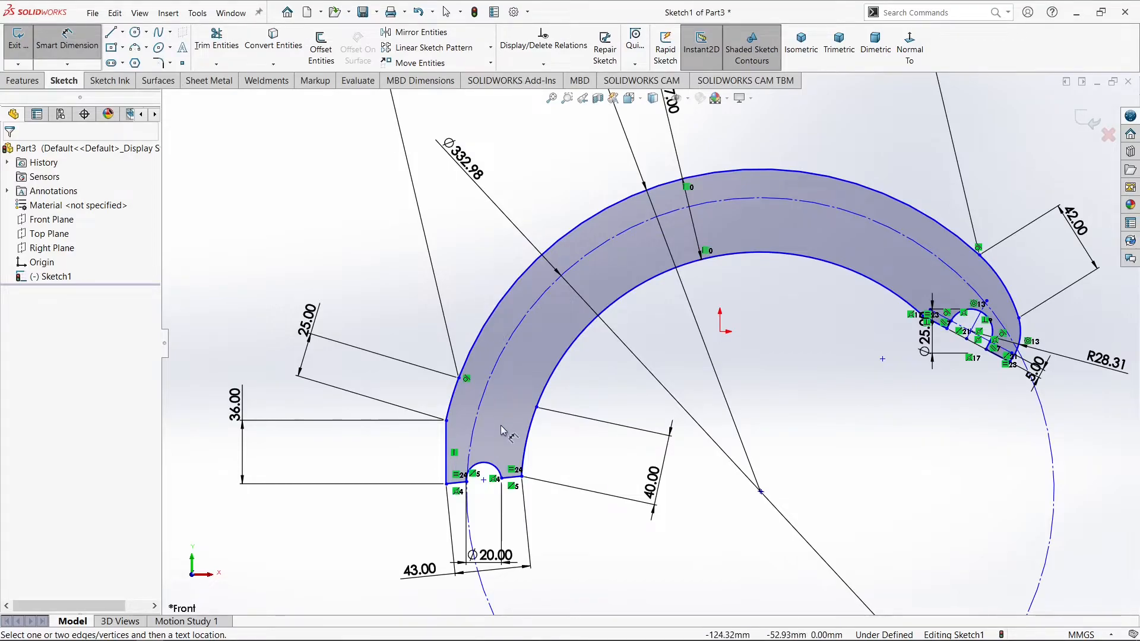
Sketch two circles centered on the construction circle above the lower left notch, radii about 9.6 mm for the lower and 7.2 mm for the upper
{"action": "scroll", "coordinate": [484, 439], "scroll_direction": "down", "scroll_amount": 4}
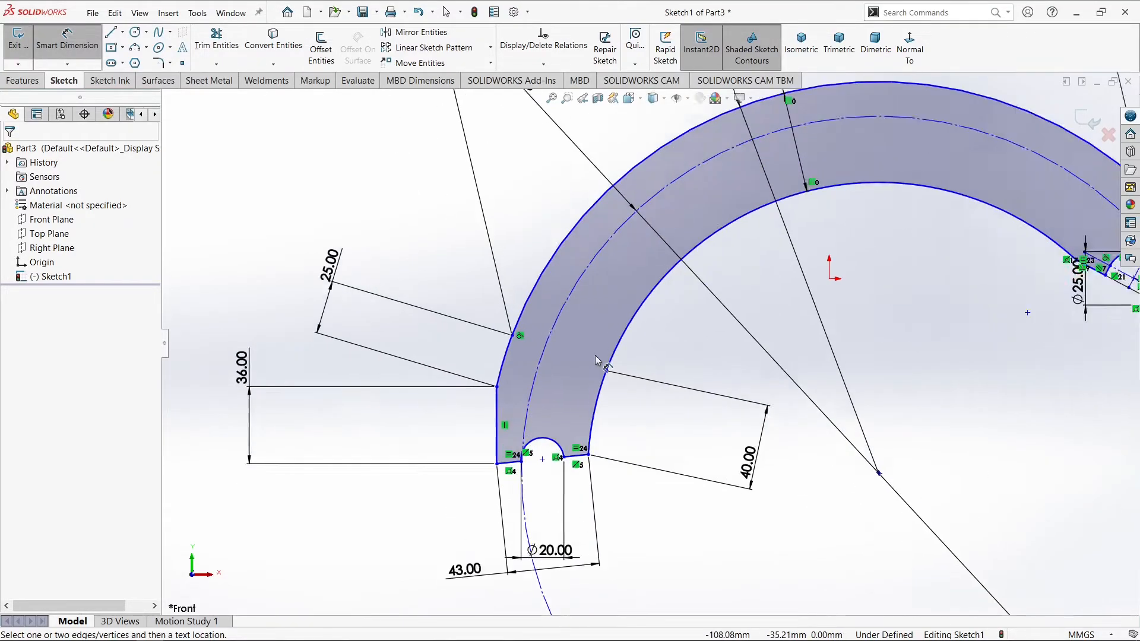
{"action": "left_click", "coordinate": [135, 32]}
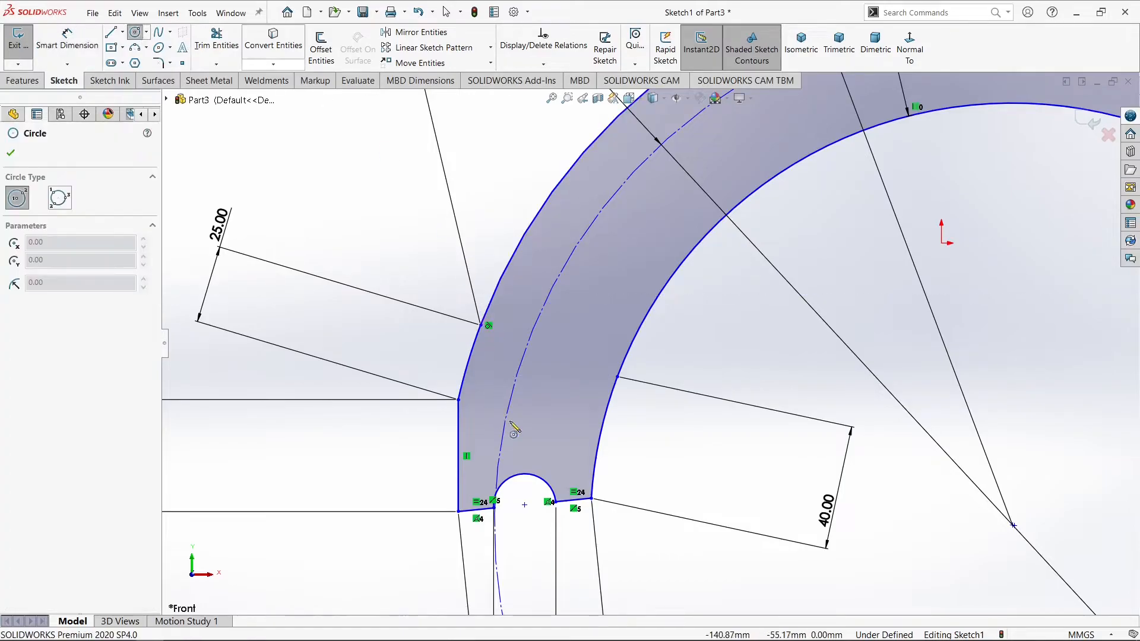
{"action": "left_click", "coordinate": [516, 377]}
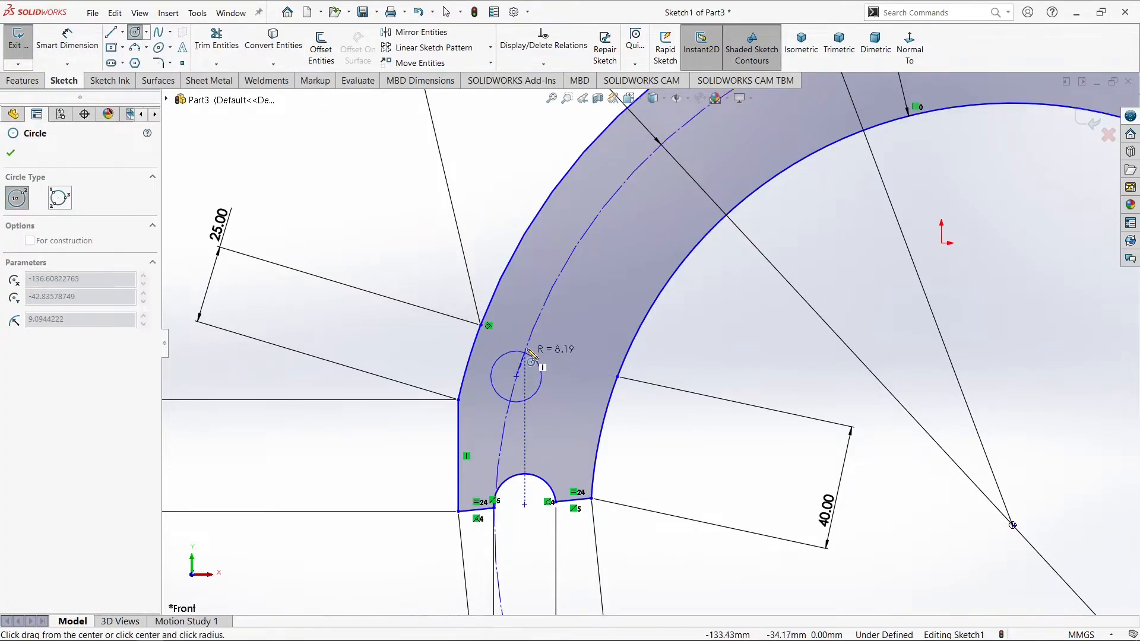
{"action": "left_click", "coordinate": [530, 353]}
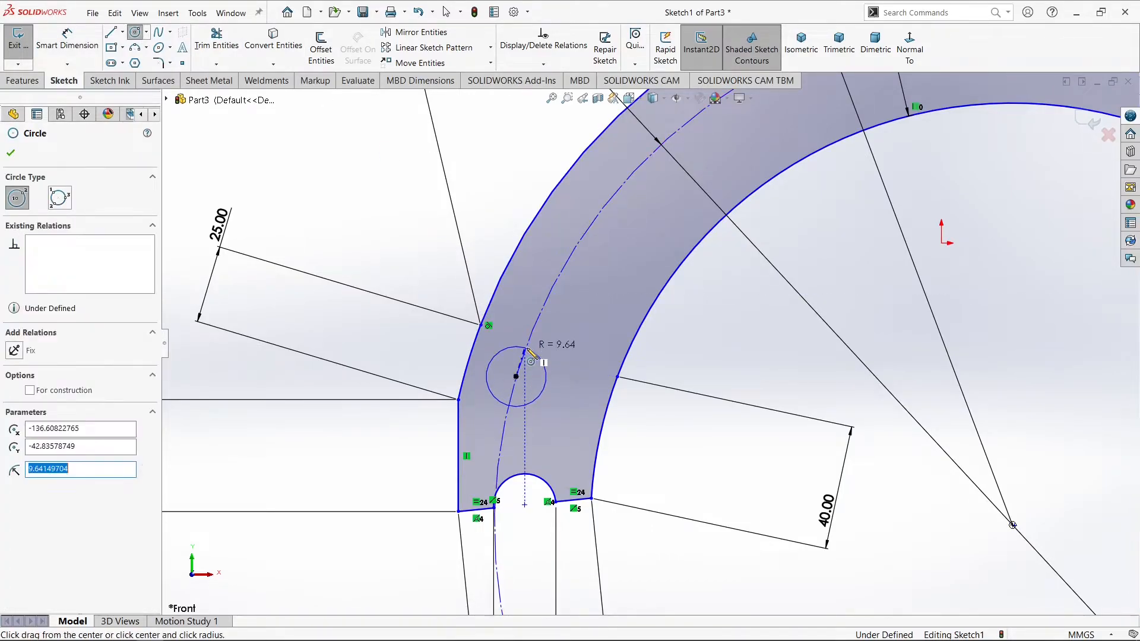
{"action": "left_click", "coordinate": [597, 216]}
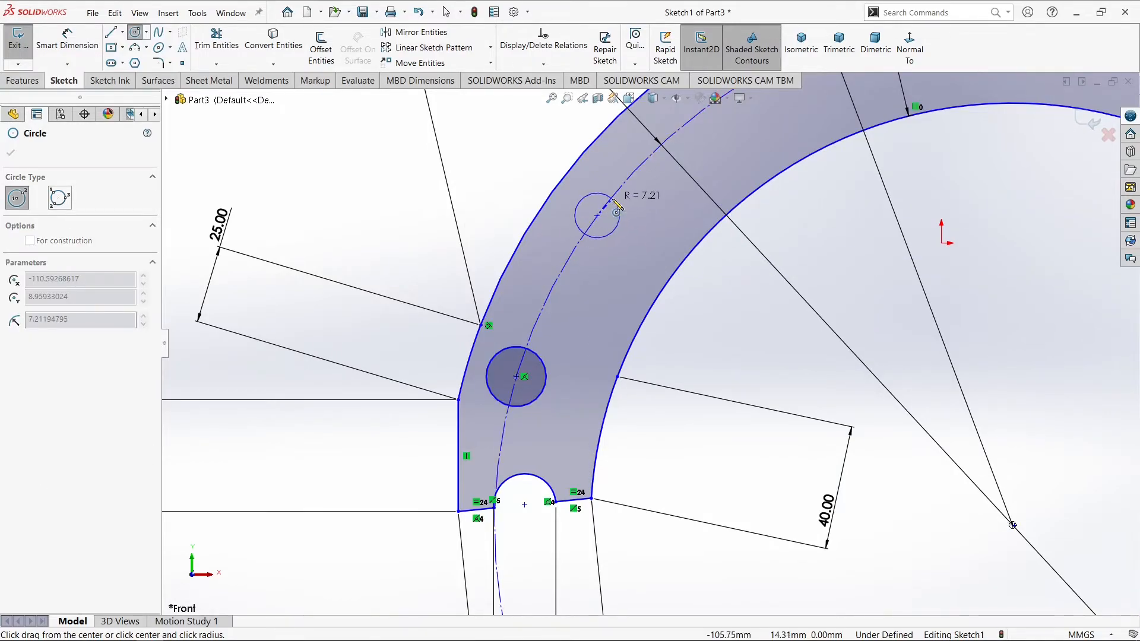
{"action": "left_click", "coordinate": [618, 208]}
Sketch a circle with a radius of about 7.5 mm centered on the construction circle, above the right end notch
{"action": "scroll", "coordinate": [638, 218], "scroll_direction": "down", "scroll_amount": 2}
{"action": "scroll", "coordinate": [639, 220], "scroll_direction": "up", "scroll_amount": 5}
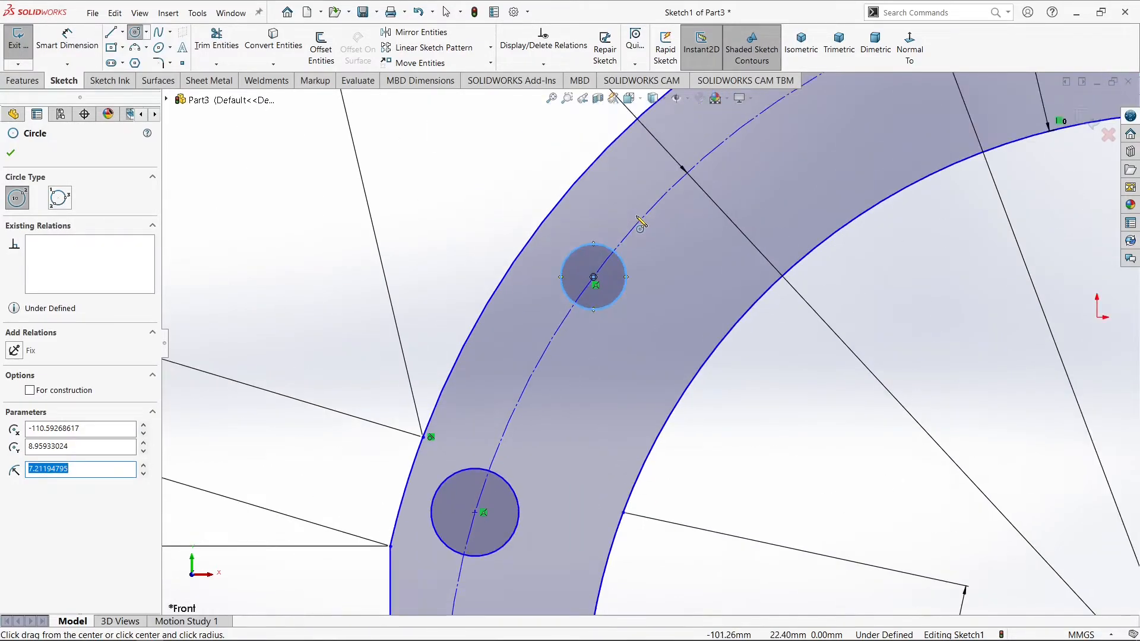
{"action": "scroll", "coordinate": [1030, 279], "scroll_direction": "down", "scroll_amount": 3}
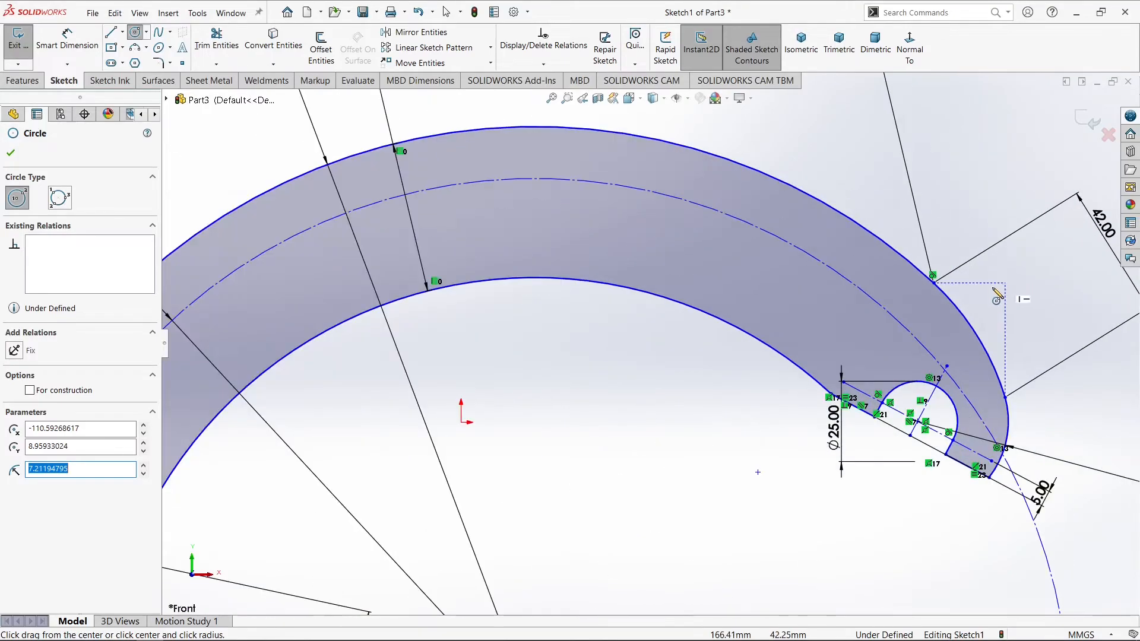
{"action": "scroll", "coordinate": [934, 286], "scroll_direction": "down", "scroll_amount": 1}
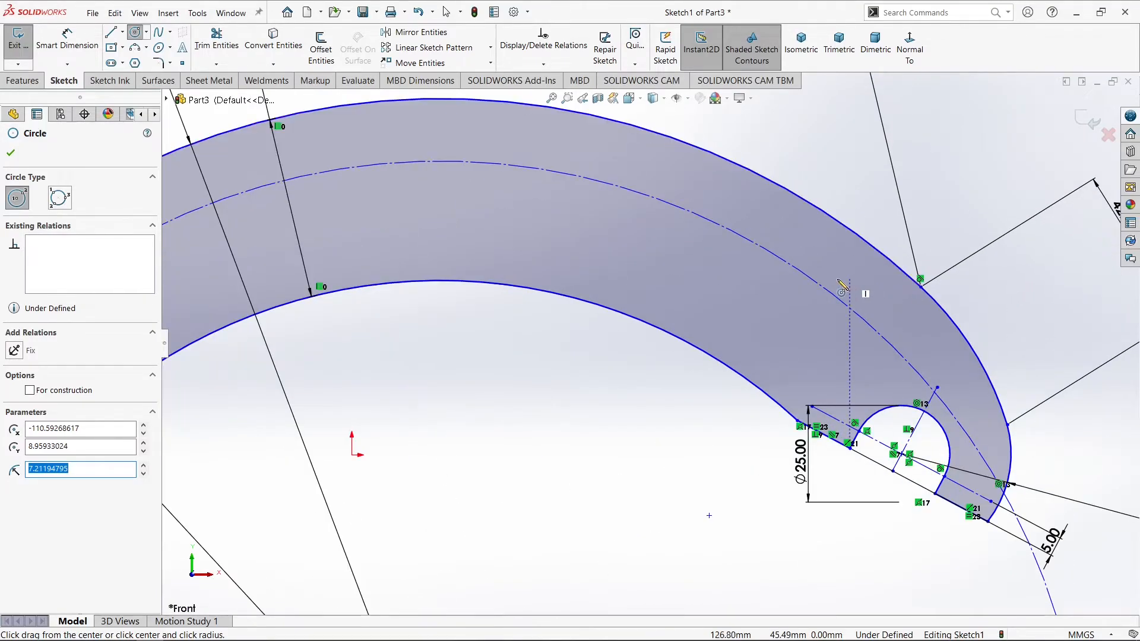
{"action": "left_click", "coordinate": [823, 288]}
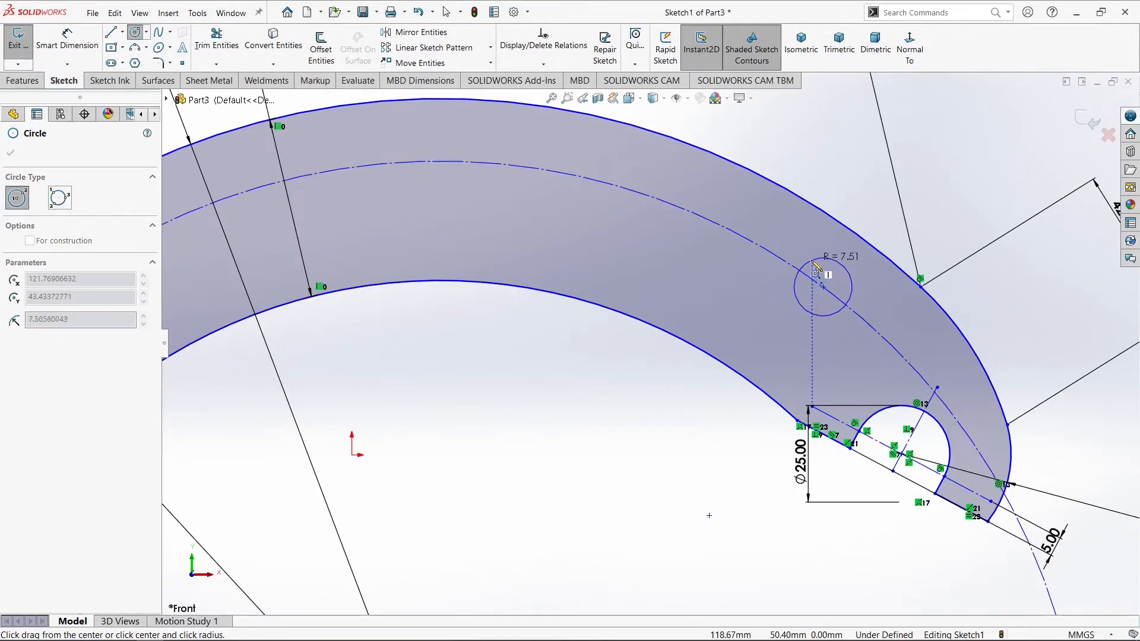
{"action": "left_click", "coordinate": [848, 272]}
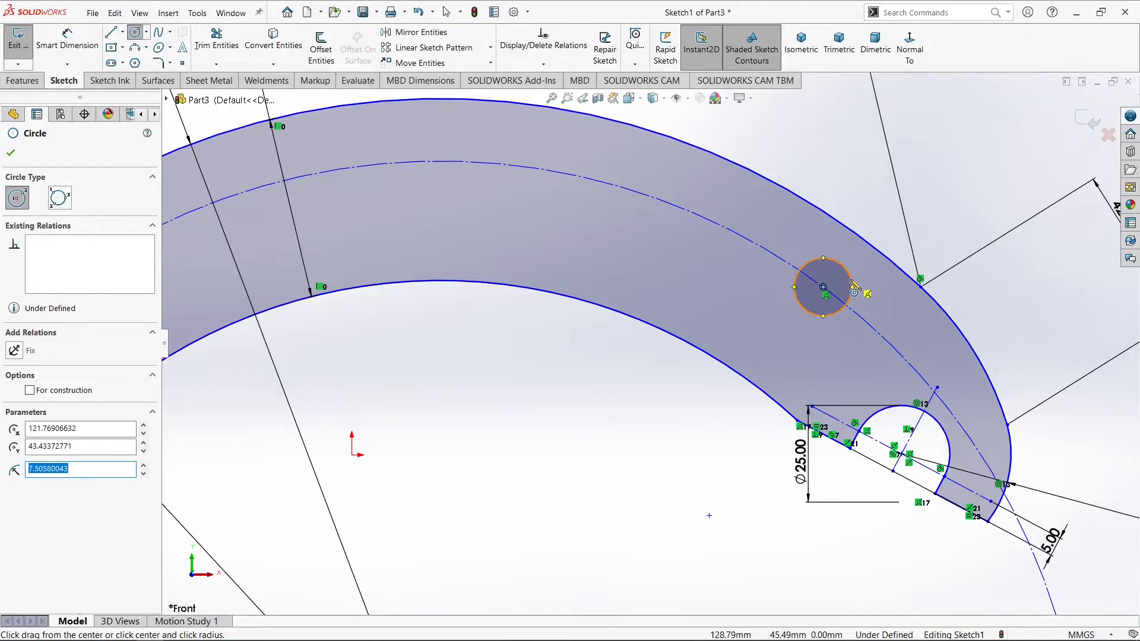
{"action": "key", "text": "Escape"}
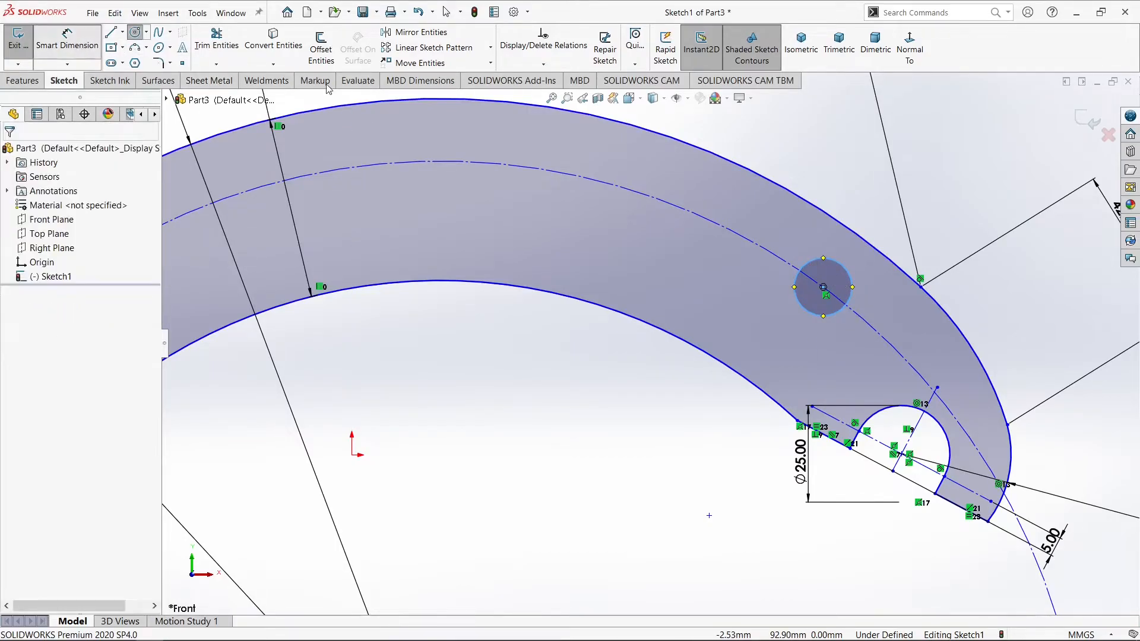
Dimension the vertical distance between the right circle's center and the right notch's arc center as 50 mm
{"action": "key", "text": "d"}
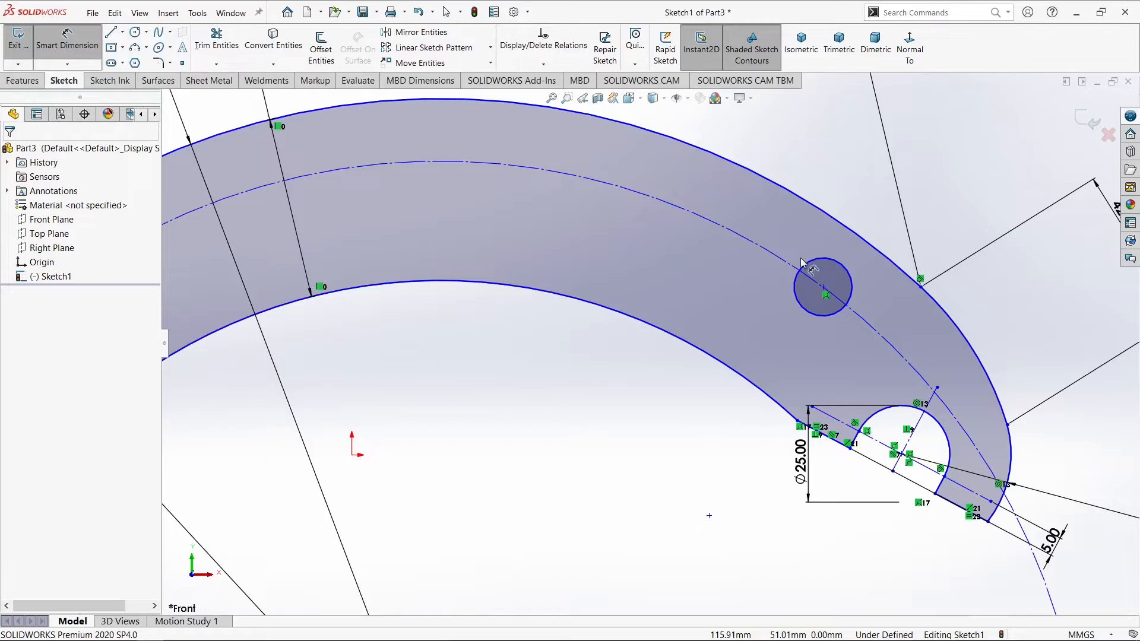
{"action": "left_click", "coordinate": [824, 289]}
{"action": "left_click", "coordinate": [901, 455]}
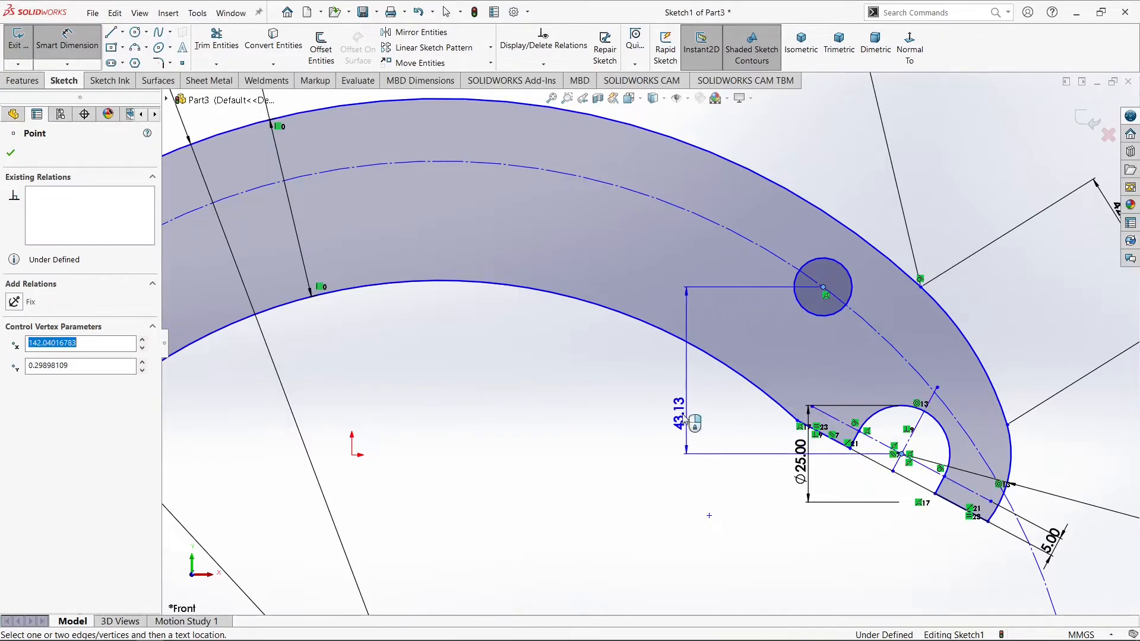
{"action": "left_click", "coordinate": [631, 393]}
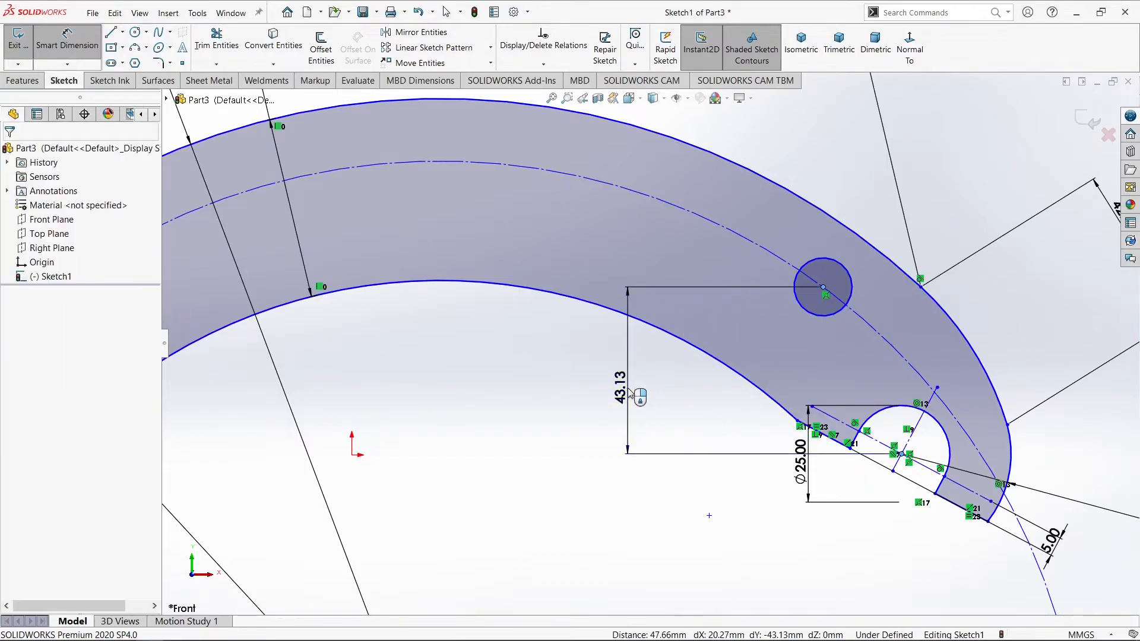
{"action": "type", "text": "50"}
{"action": "key", "text": "Return"}
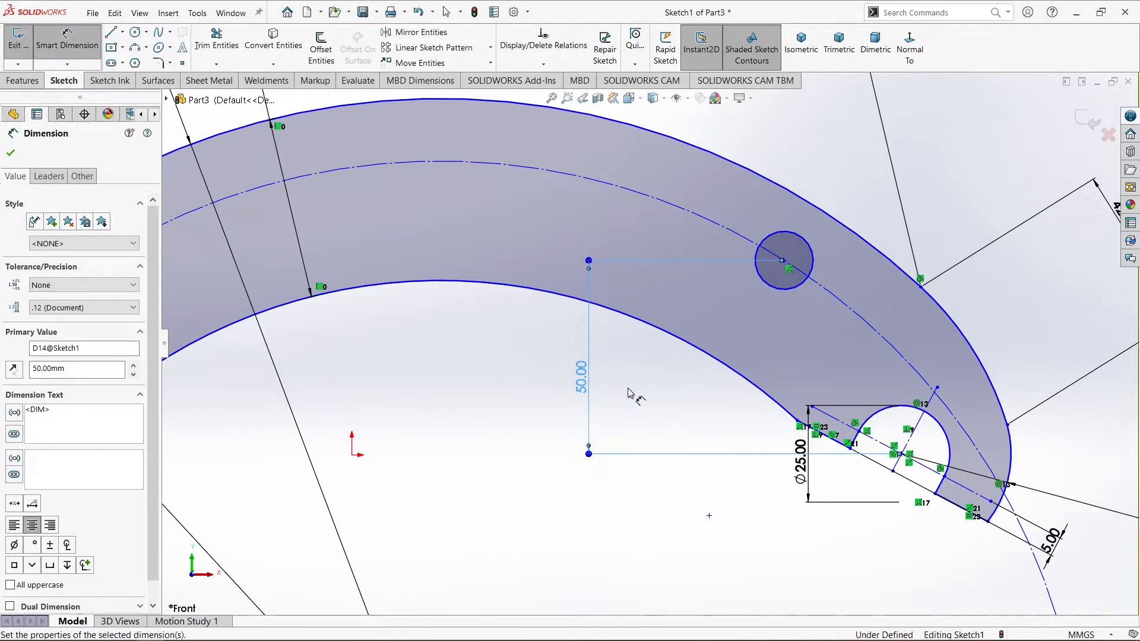
{"action": "key", "text": "Escape"}
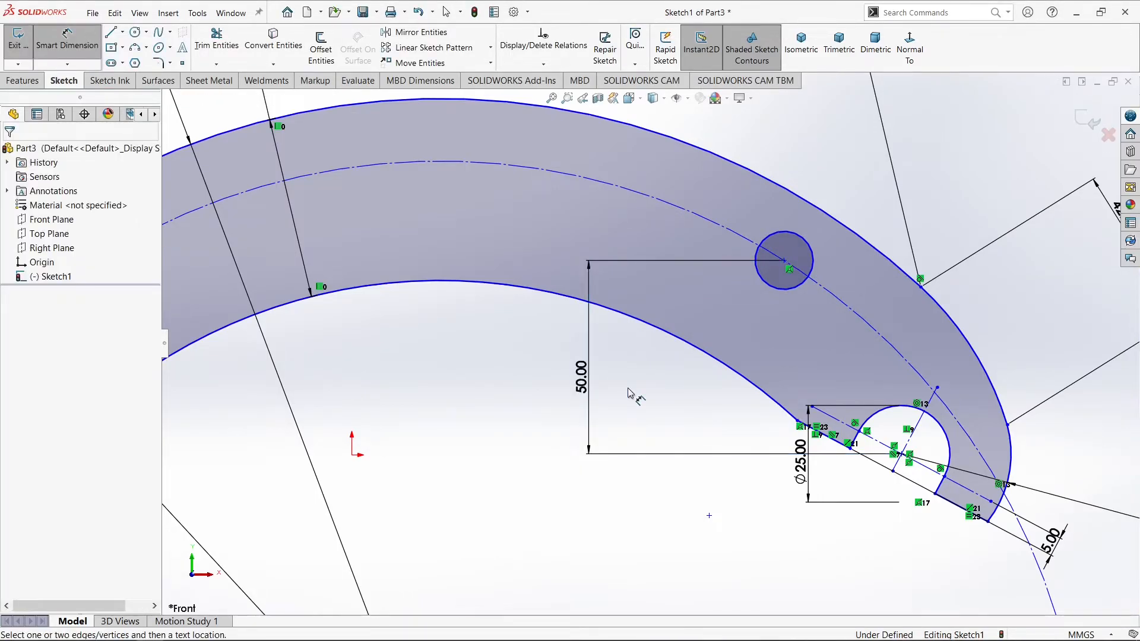
Dimension the vertical distance from the lower left circle's center to the left notch's center, try 31 mm, and undo that value
{"action": "scroll", "coordinate": [701, 407], "scroll_direction": "up", "scroll_amount": 5}
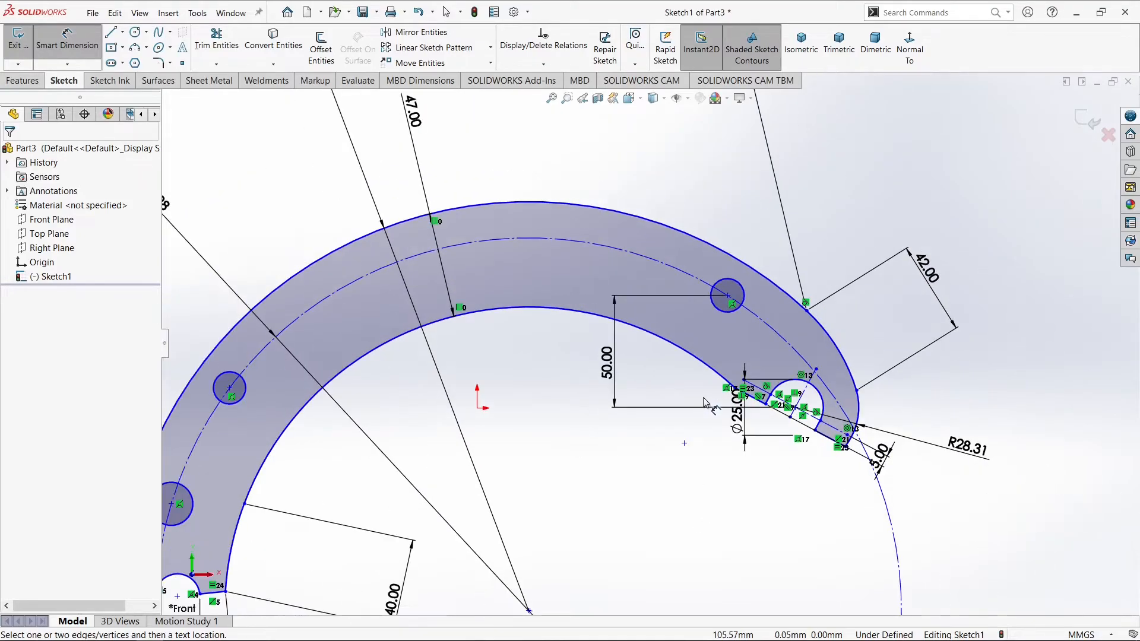
{"action": "scroll", "coordinate": [380, 475], "scroll_direction": "down", "scroll_amount": 5}
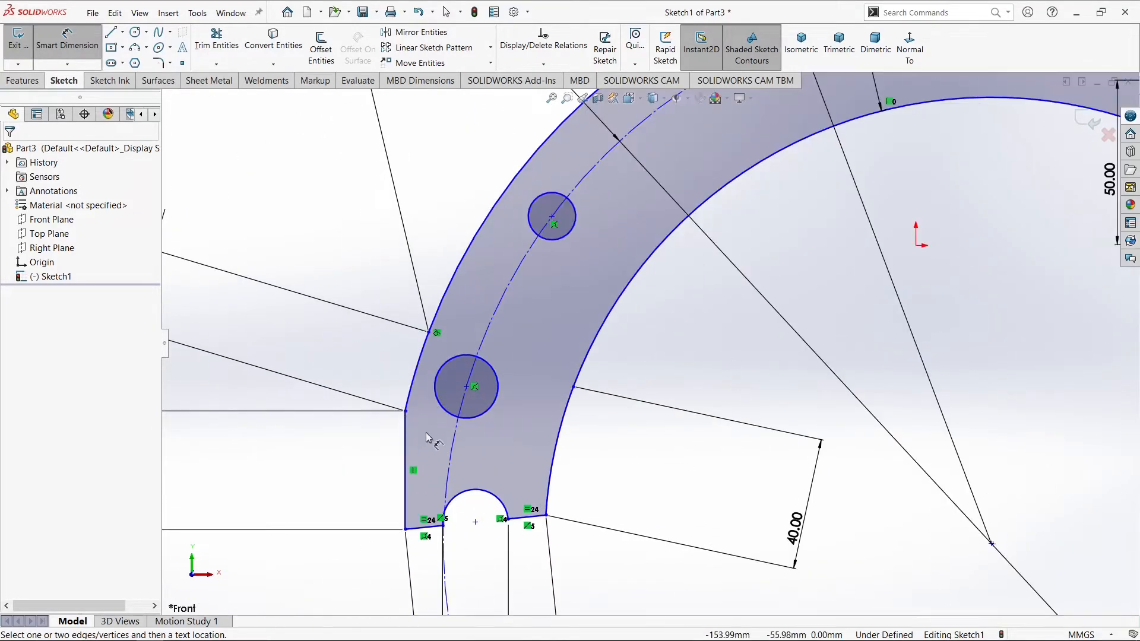
{"action": "left_click", "coordinate": [494, 383]}
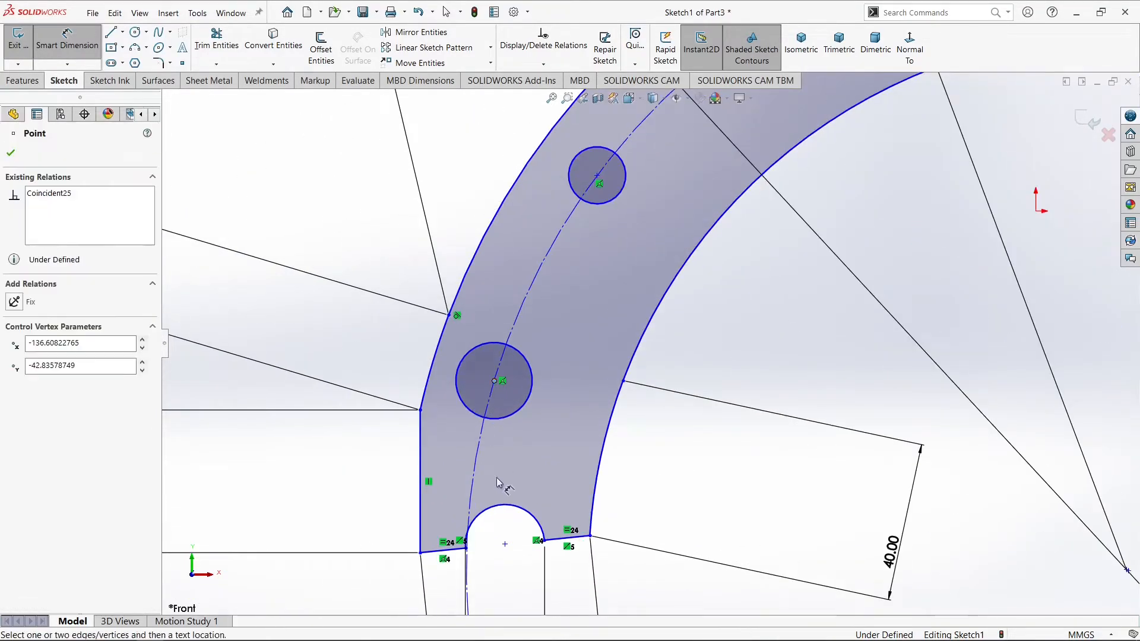
{"action": "left_click", "coordinate": [506, 544]}
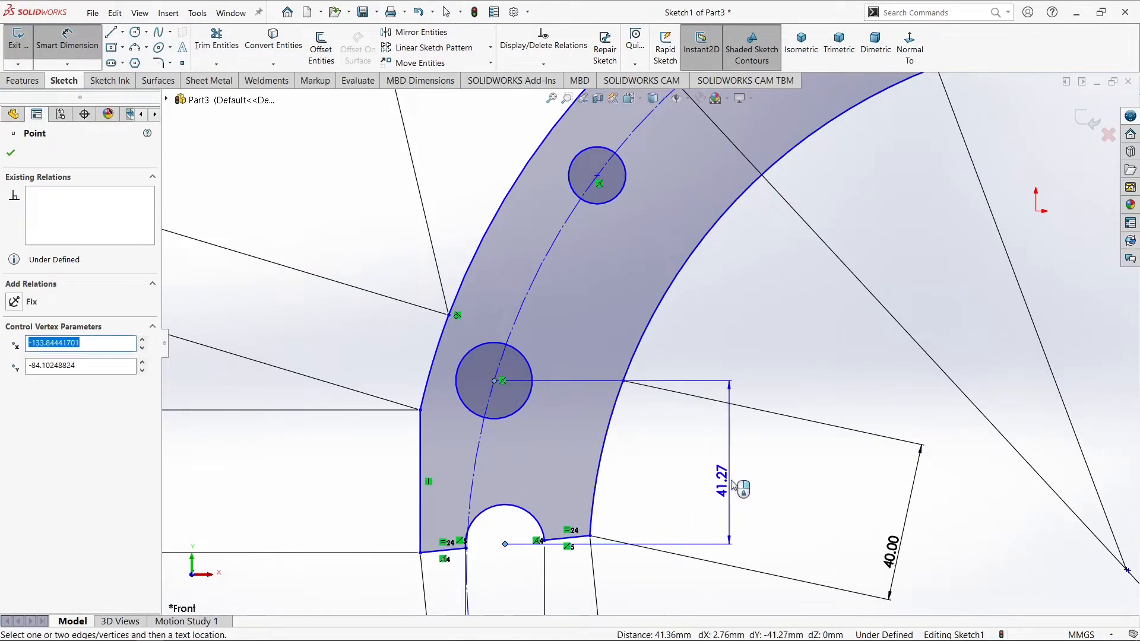
{"action": "left_click", "coordinate": [735, 484]}
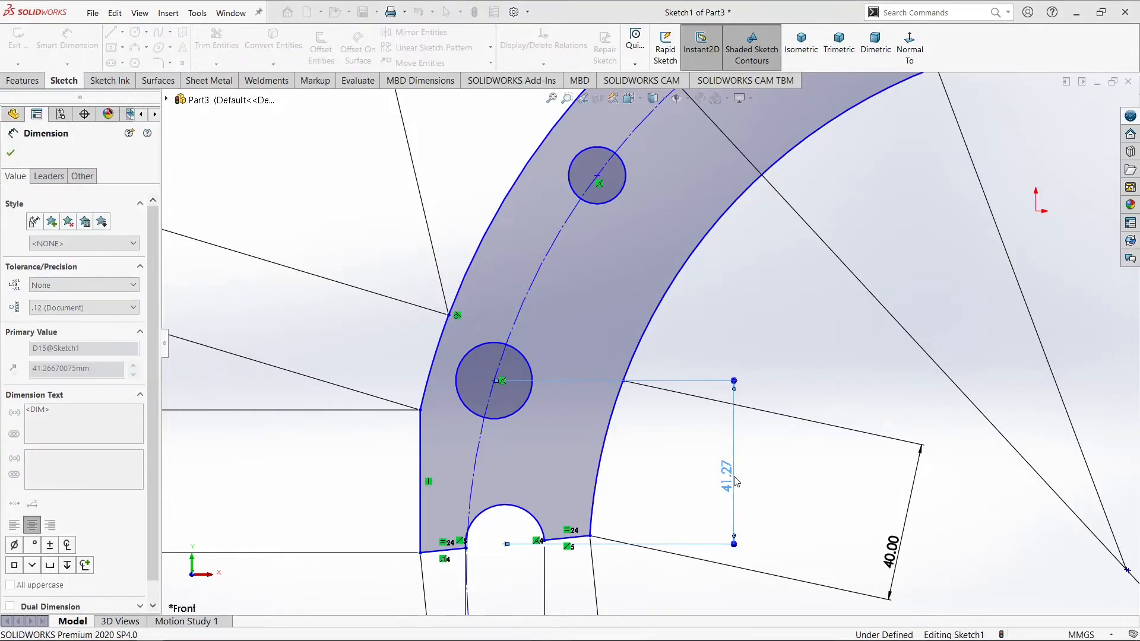
{"action": "type", "text": "31"}
{"action": "key", "text": "Return"}
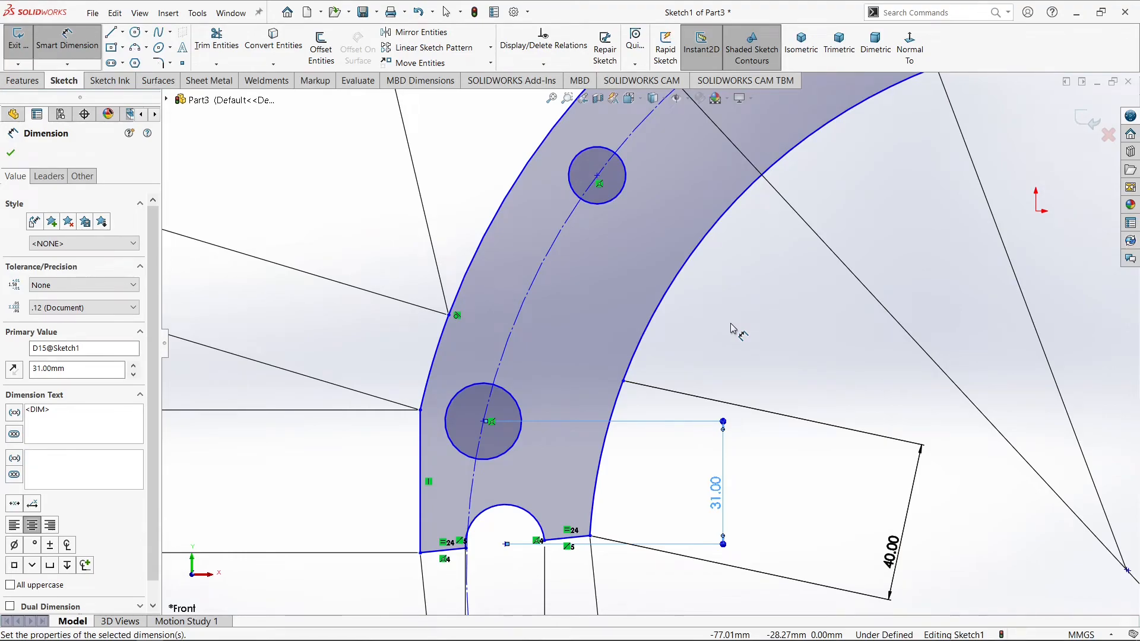
{"action": "key", "text": "ctrl+z"}
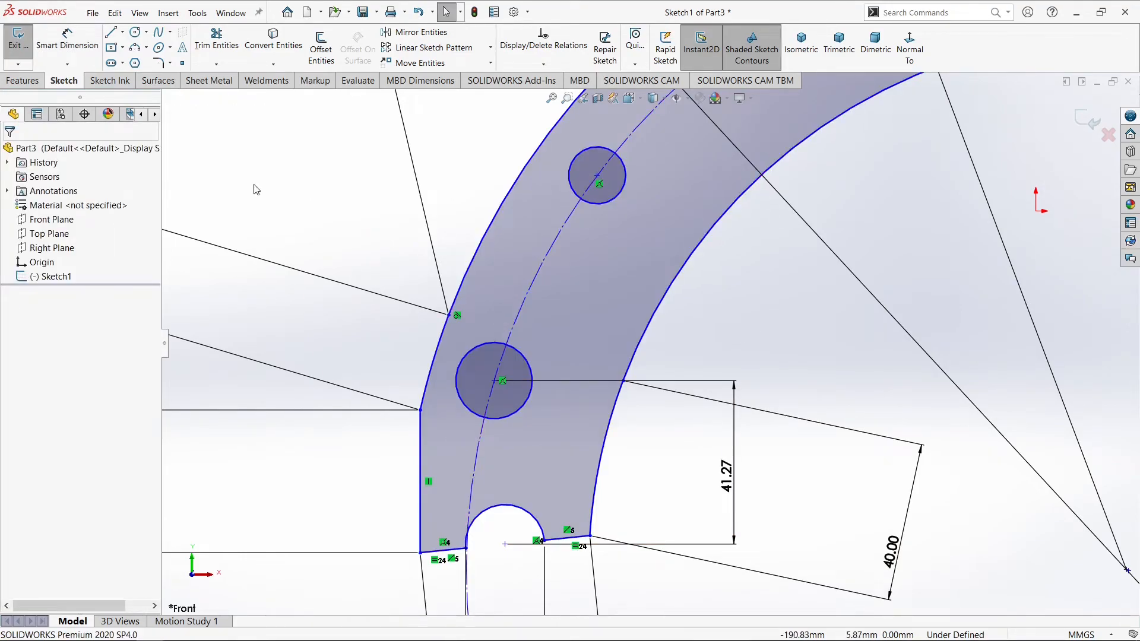
Dimension the distance between the centers of the two circles above the lower left notch as 74 mm
{"action": "left_click", "coordinate": [80, 41]}
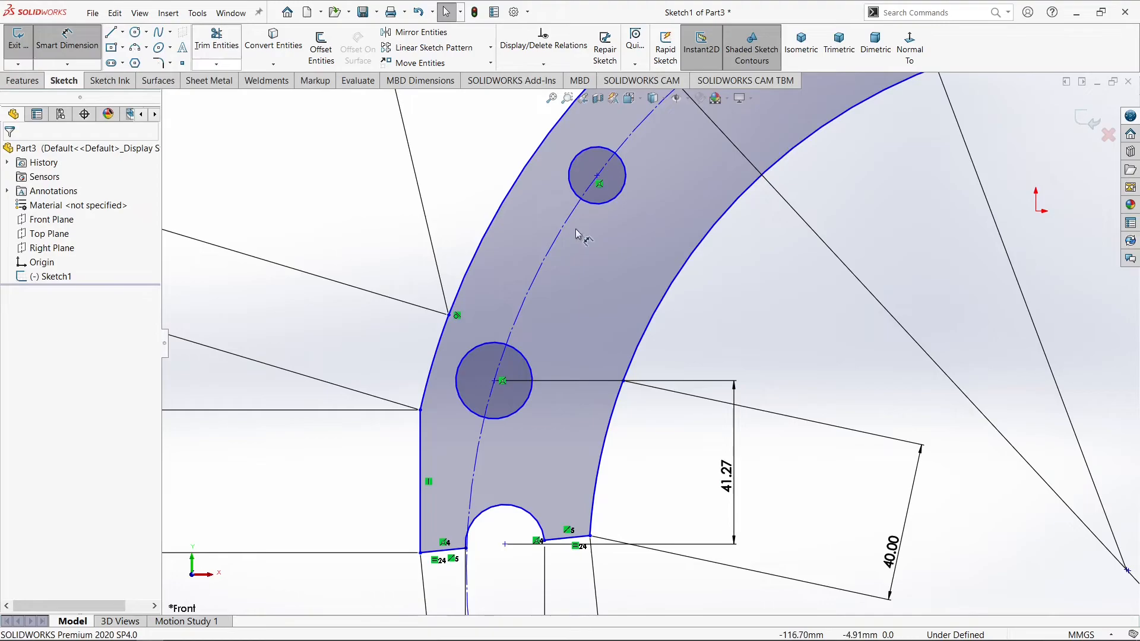
{"action": "left_click", "coordinate": [598, 176]}
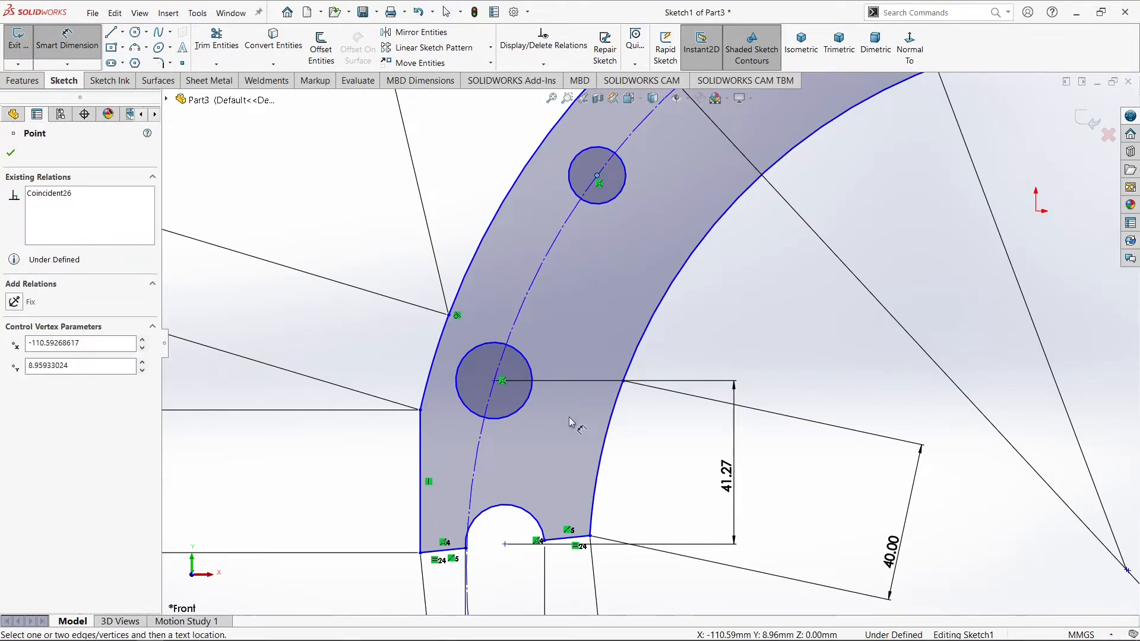
{"action": "left_click", "coordinate": [503, 381]}
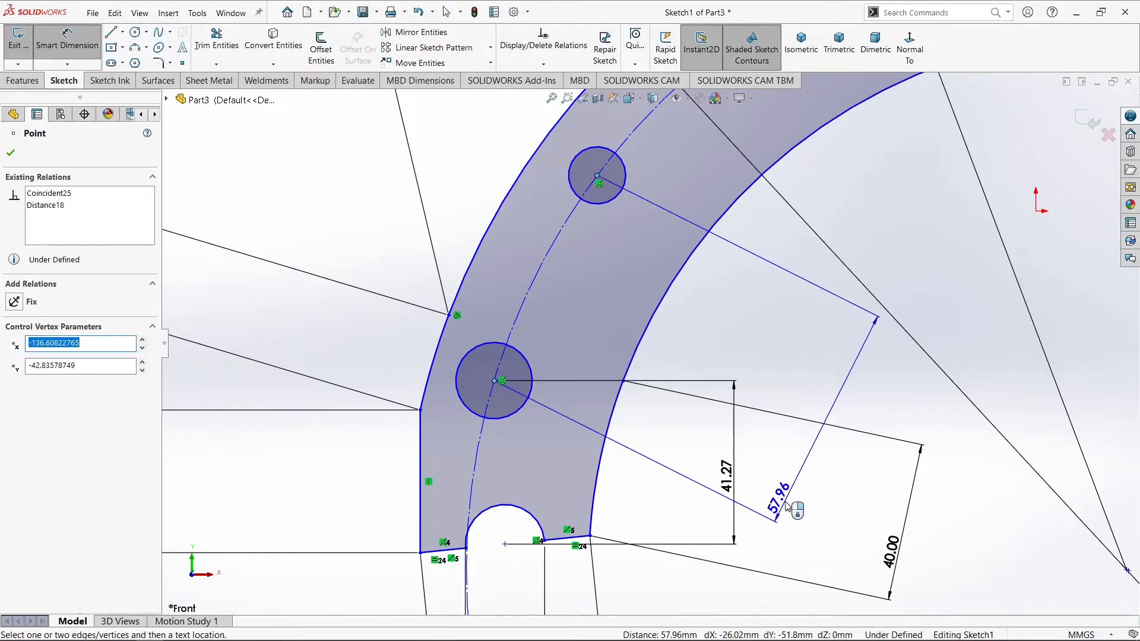
{"action": "left_click", "coordinate": [790, 506]}
{"action": "type", "text": "74"}
{"action": "key", "text": "Return"}
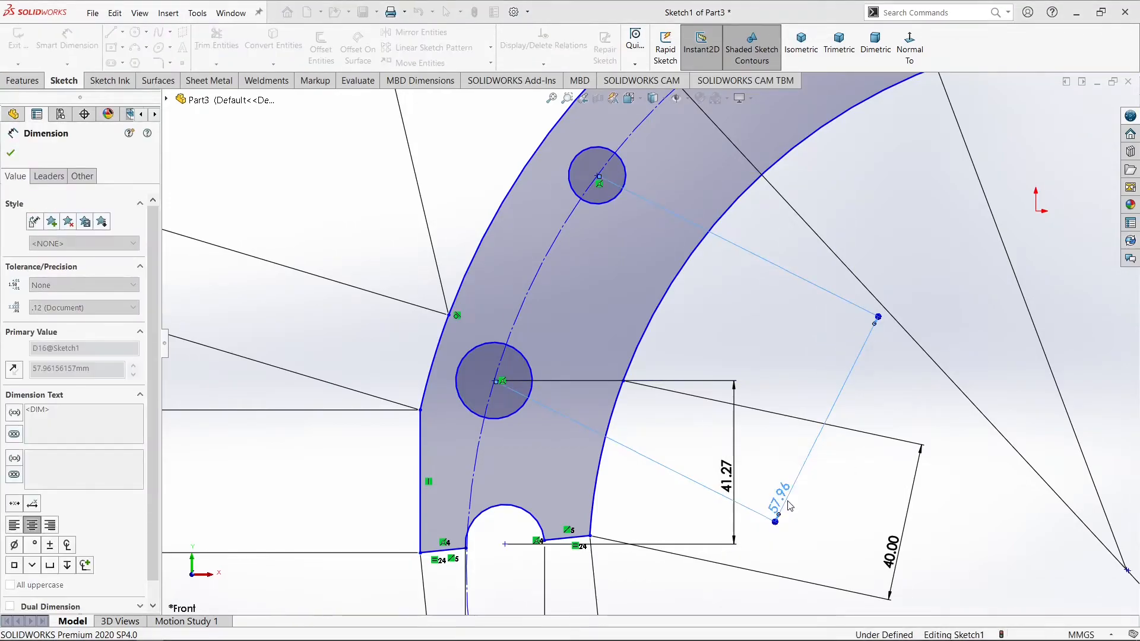
{"action": "key", "text": "Escape"}
{"action": "scroll", "coordinate": [775, 362], "scroll_direction": "up", "scroll_amount": 8}
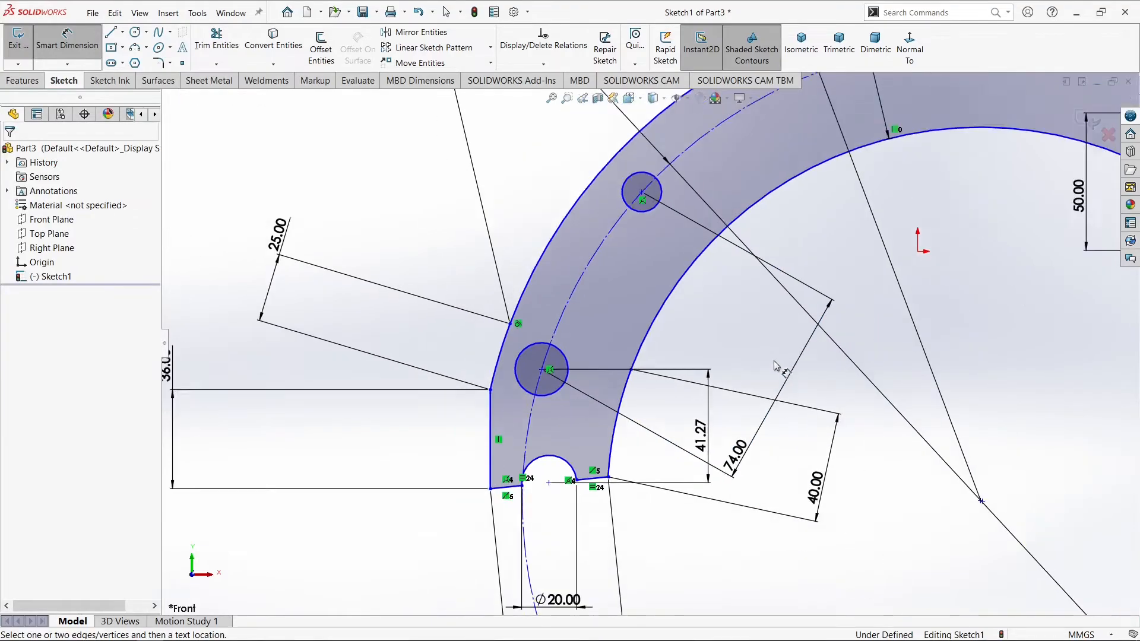
{"action": "scroll", "coordinate": [810, 186], "scroll_direction": "down", "scroll_amount": 3}
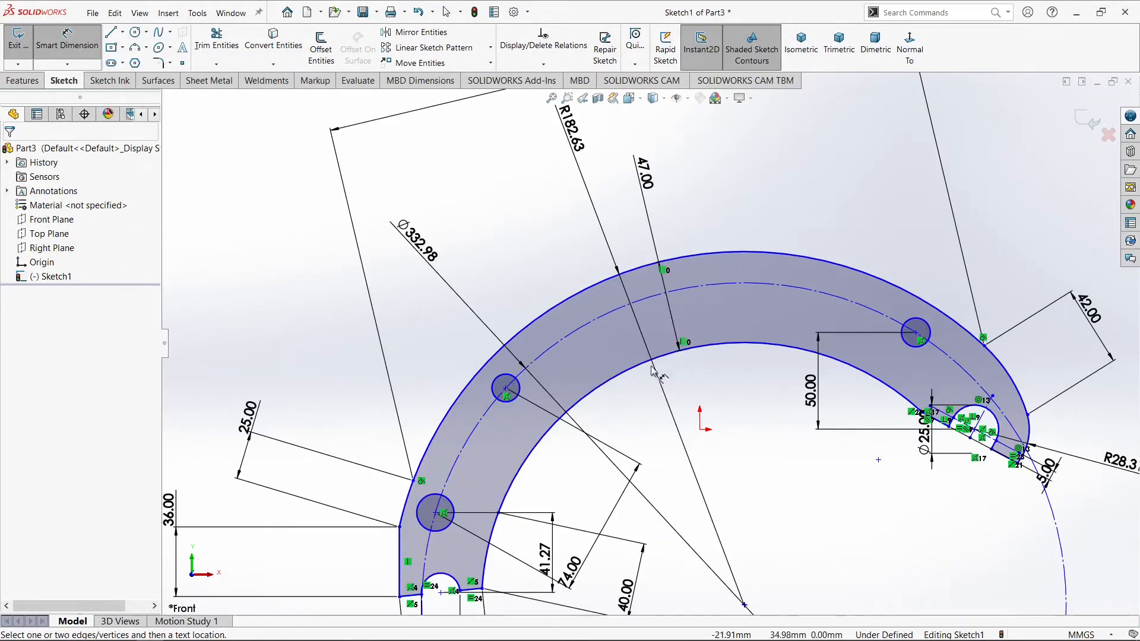
Apply an Equal relation to the three circles on the construction circle
{"action": "left_click", "coordinate": [74, 59]}
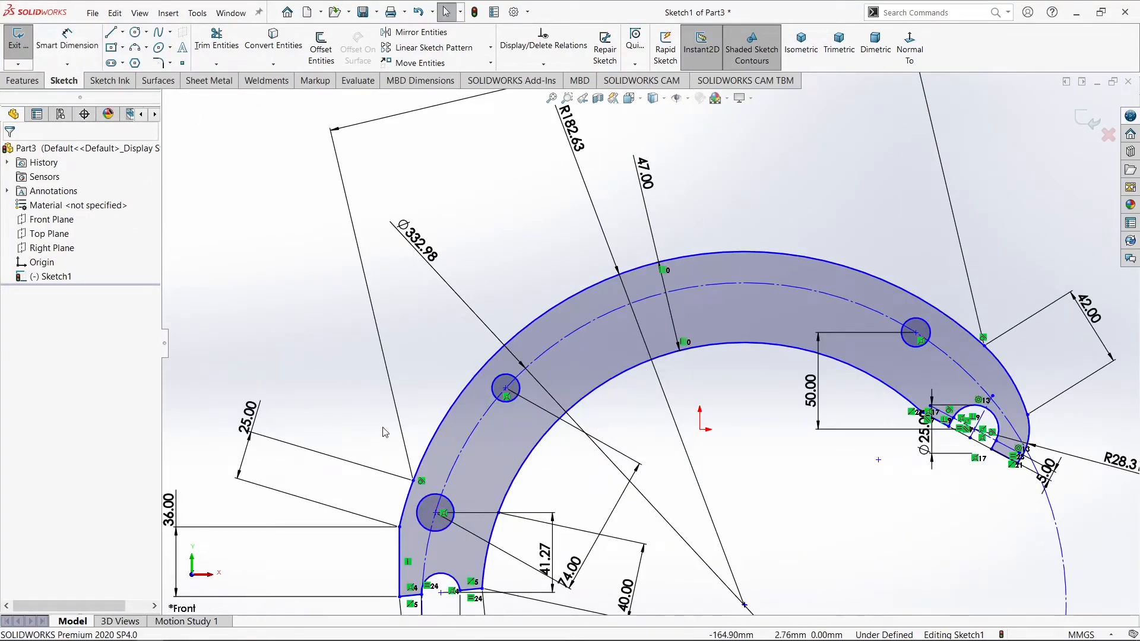
{"action": "left_click", "coordinate": [425, 499]}
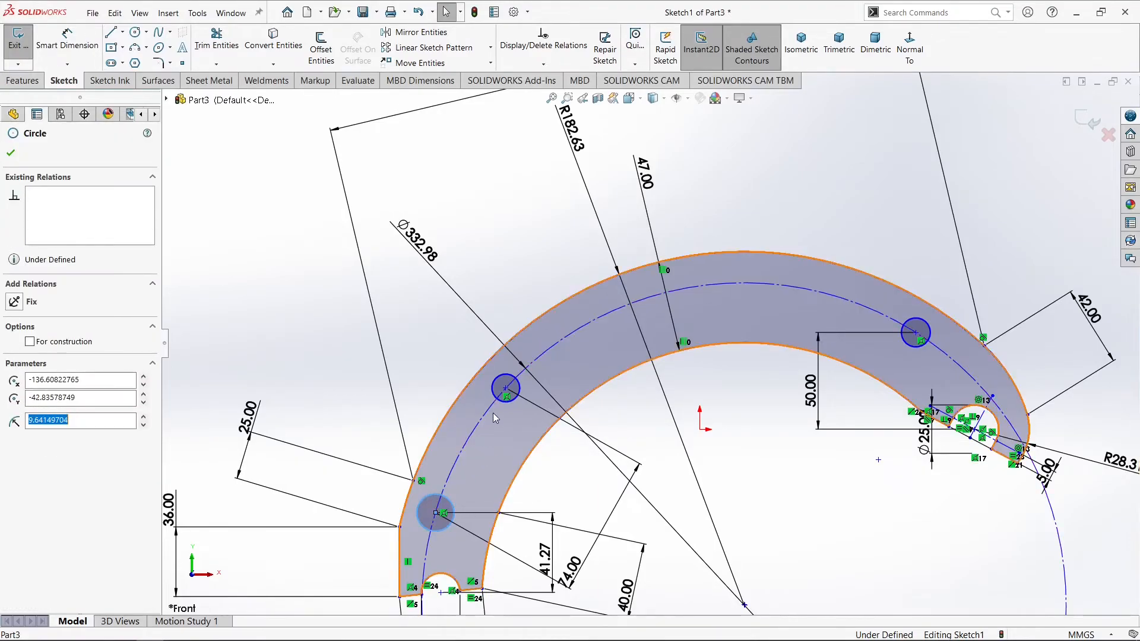
{"action": "left_click", "coordinate": [495, 386], "text": "ctrl"}
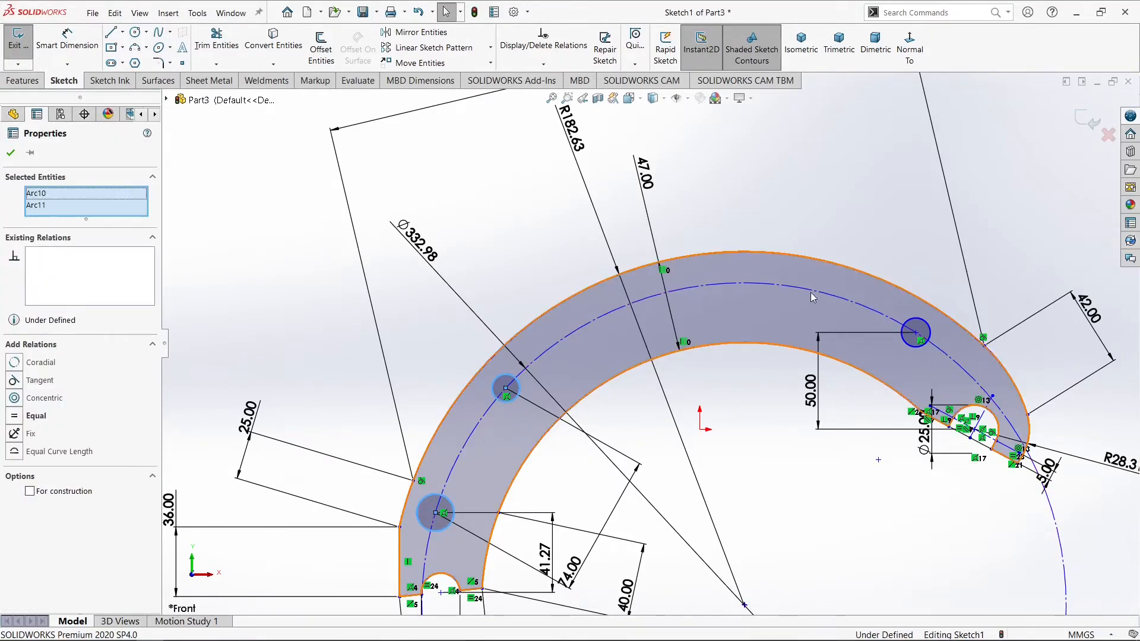
{"action": "left_click", "coordinate": [919, 319], "text": "ctrl"}
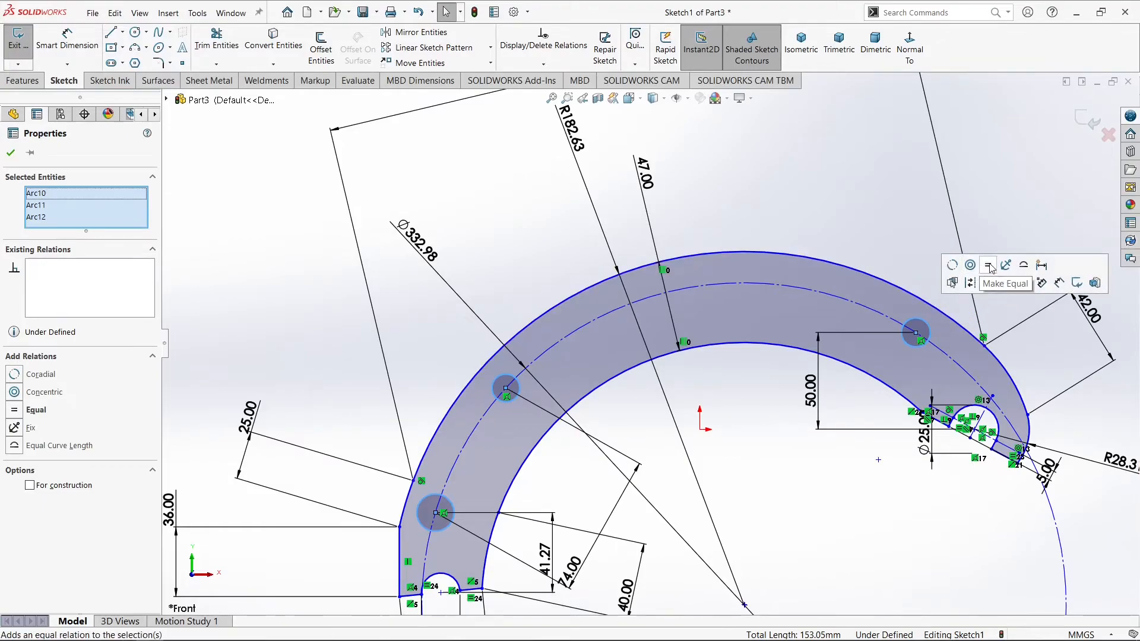
{"action": "left_click", "coordinate": [851, 232]}
Dimension the diameter of the circle nearest the lower left notch as 14 mm
{"action": "left_click", "coordinate": [67, 42]}
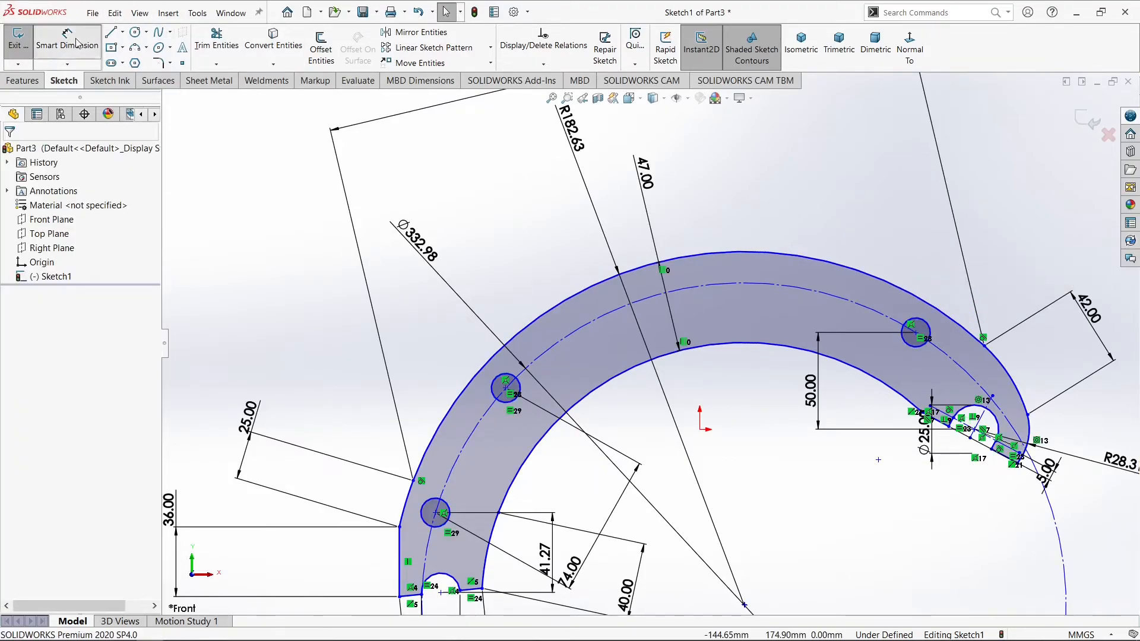
{"action": "left_click", "coordinate": [423, 515]}
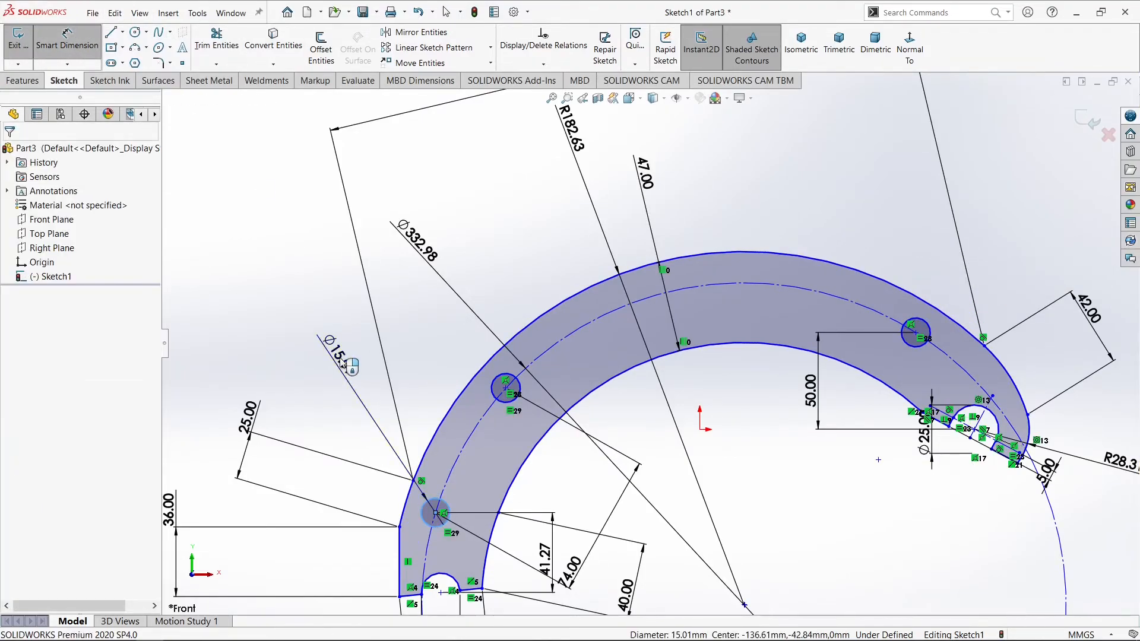
{"action": "left_click", "coordinate": [342, 364]}
{"action": "type", "text": "14"}
{"action": "key", "text": "Return"}
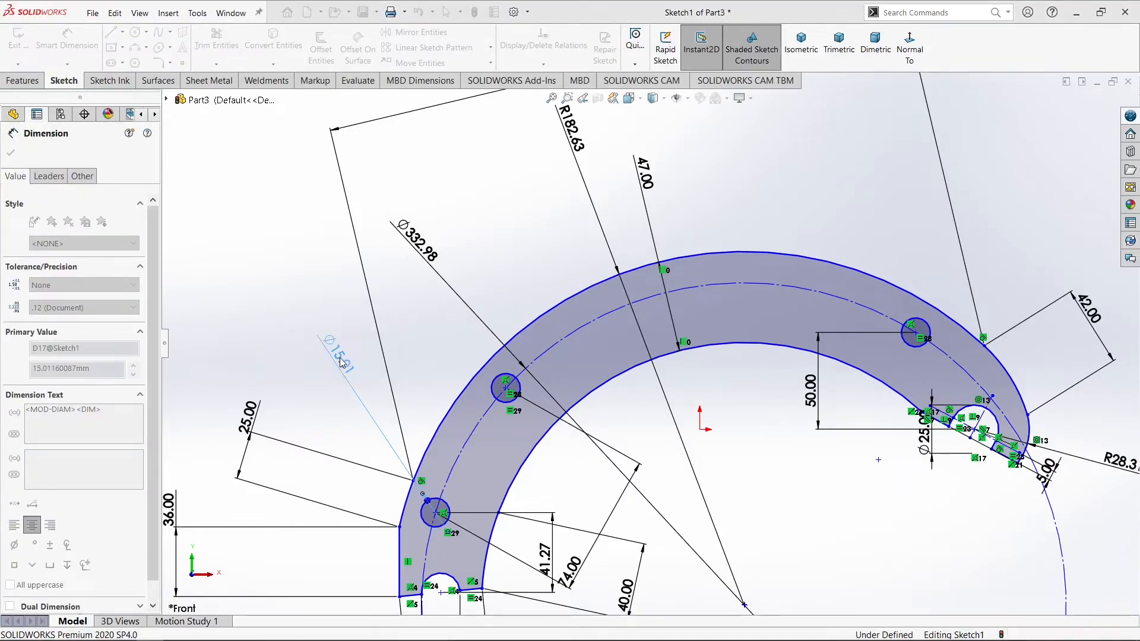
{"action": "key", "text": "Escape"}
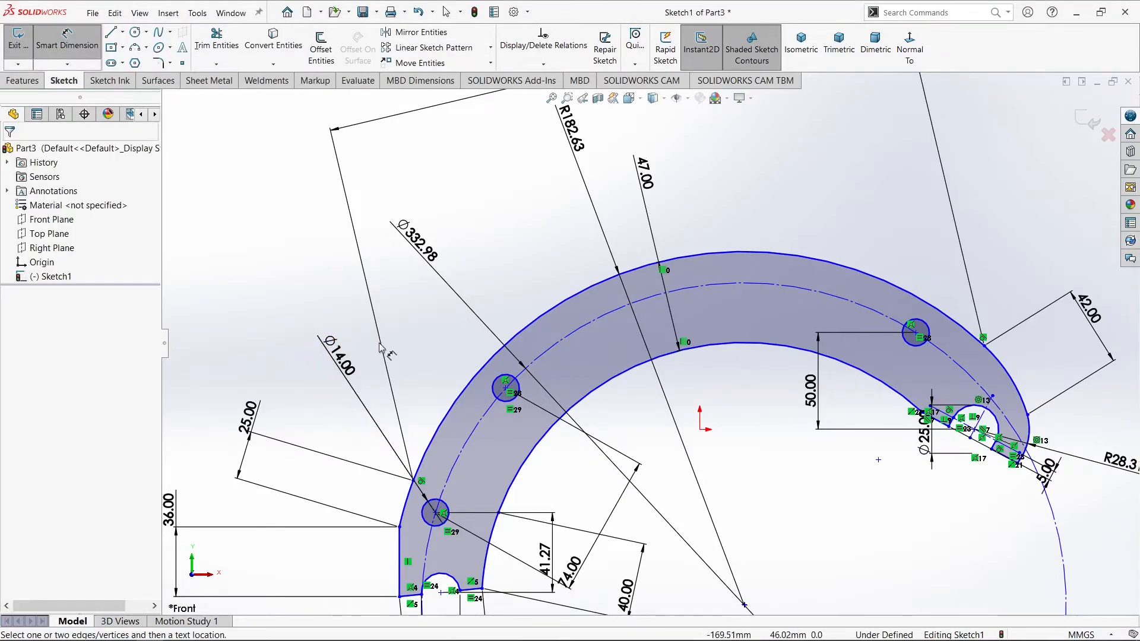
Examine the sketch's dimensions and relations around both end notches, the hole circles and the whole curved profile
{"action": "scroll", "coordinate": [633, 332], "scroll_direction": "up", "scroll_amount": 4}
{"action": "scroll", "coordinate": [835, 386], "scroll_direction": "down", "scroll_amount": 5}
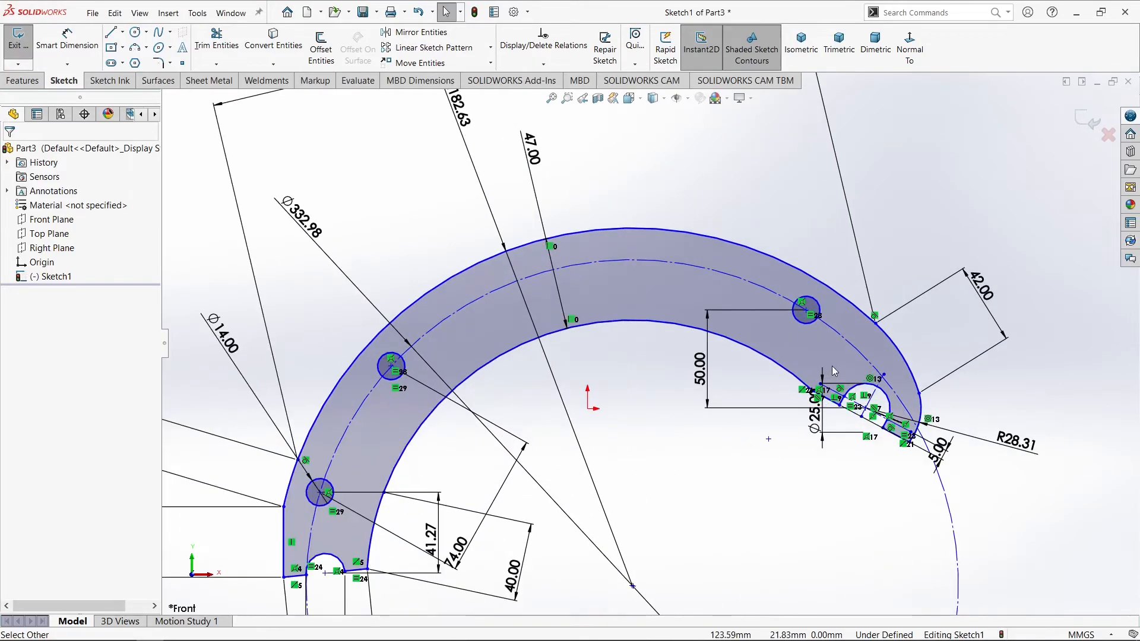
{"action": "scroll", "coordinate": [835, 386], "scroll_direction": "up", "scroll_amount": 8}
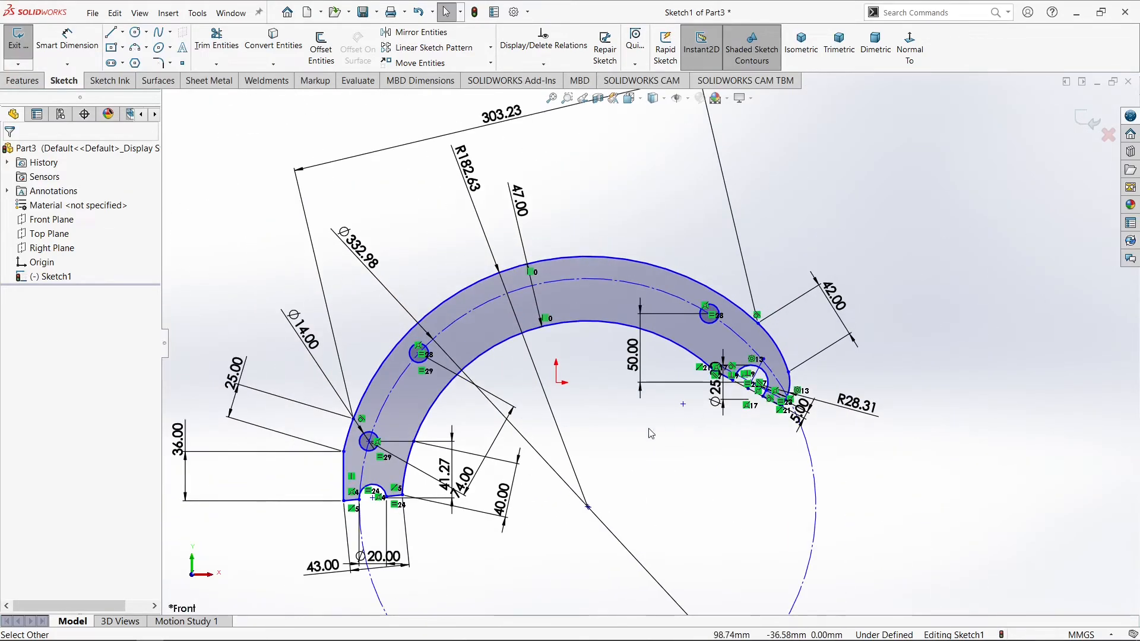
{"action": "scroll", "coordinate": [440, 475], "scroll_direction": "down", "scroll_amount": 4}
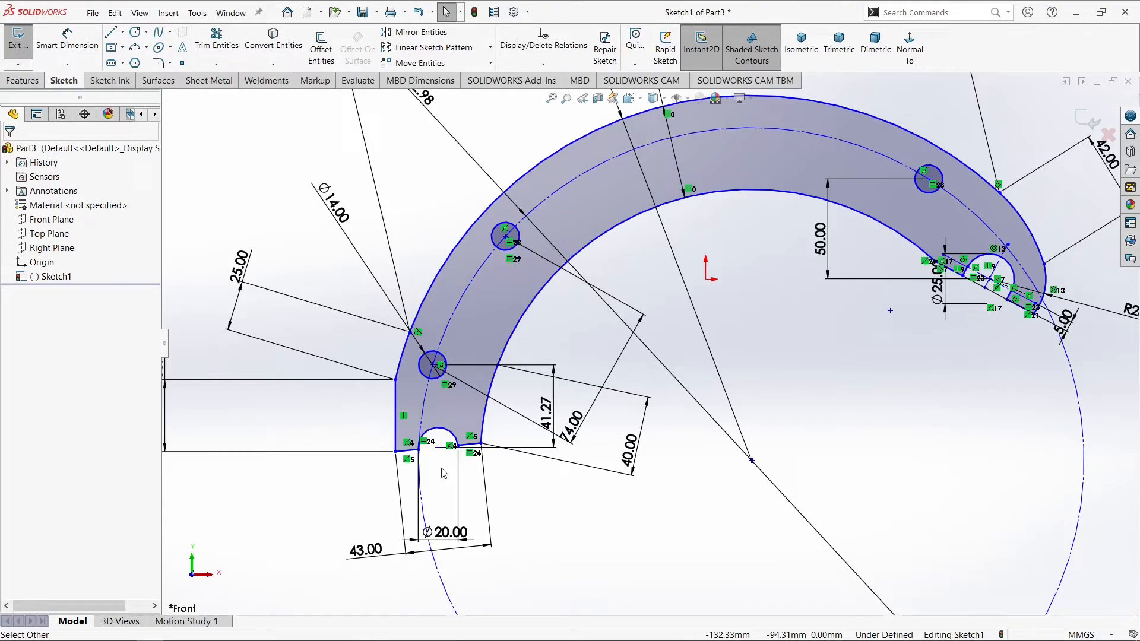
{"action": "scroll", "coordinate": [443, 474], "scroll_direction": "up", "scroll_amount": 5}
{"action": "scroll", "coordinate": [823, 286], "scroll_direction": "down", "scroll_amount": 3}
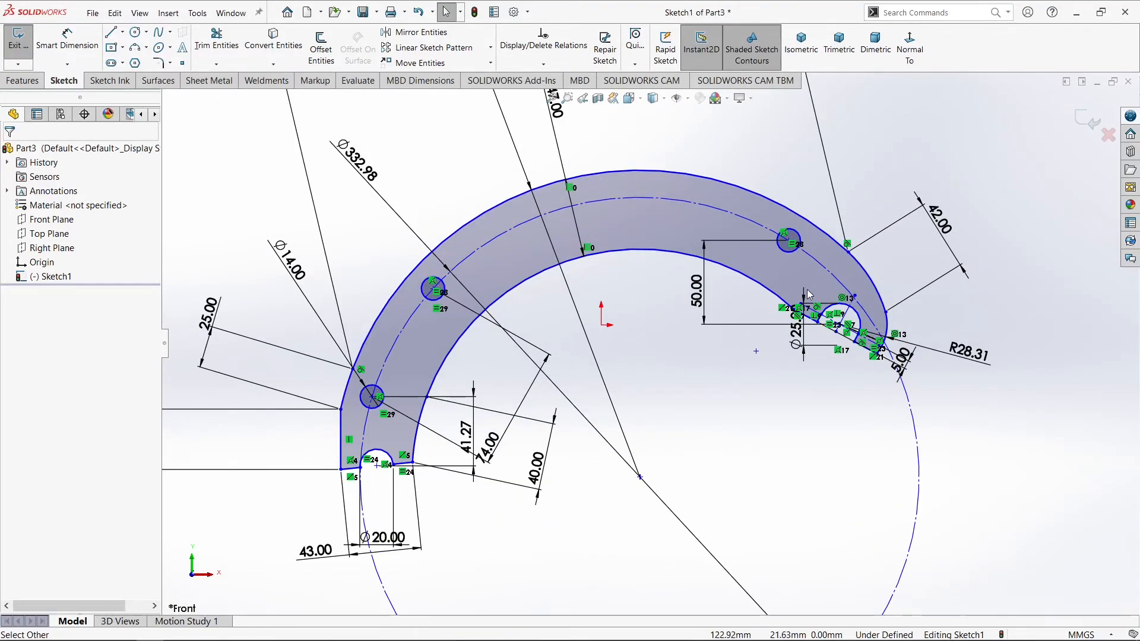
{"action": "scroll", "coordinate": [807, 289], "scroll_direction": "down", "scroll_amount": 4}
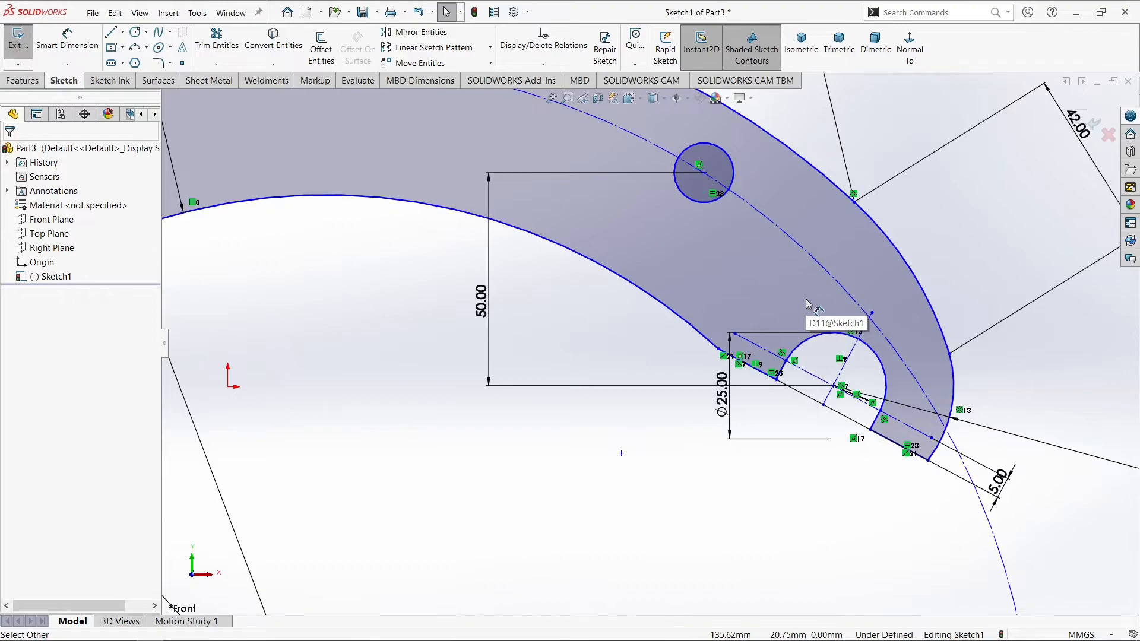
{"action": "scroll", "coordinate": [807, 304], "scroll_direction": "up", "scroll_amount": 5}
{"action": "scroll", "coordinate": [444, 472], "scroll_direction": "down", "scroll_amount": 4}
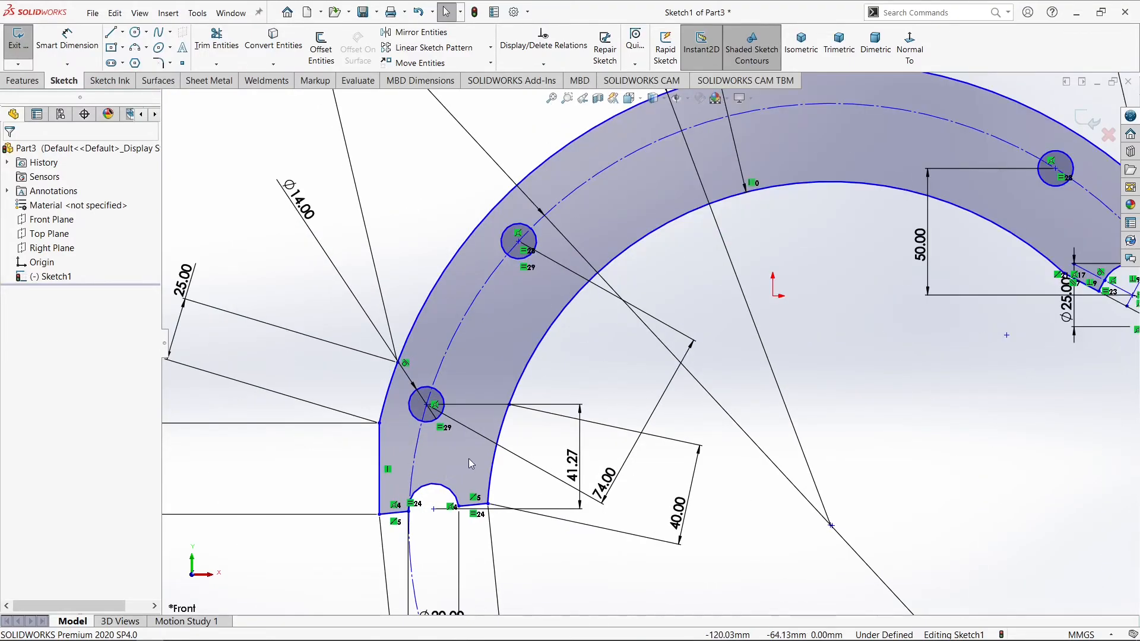
{"action": "scroll", "coordinate": [469, 459], "scroll_direction": "down", "scroll_amount": 2}
{"action": "scroll", "coordinate": [469, 459], "scroll_direction": "up", "scroll_amount": 5}
{"action": "scroll", "coordinate": [643, 340], "scroll_direction": "down", "scroll_amount": 3}
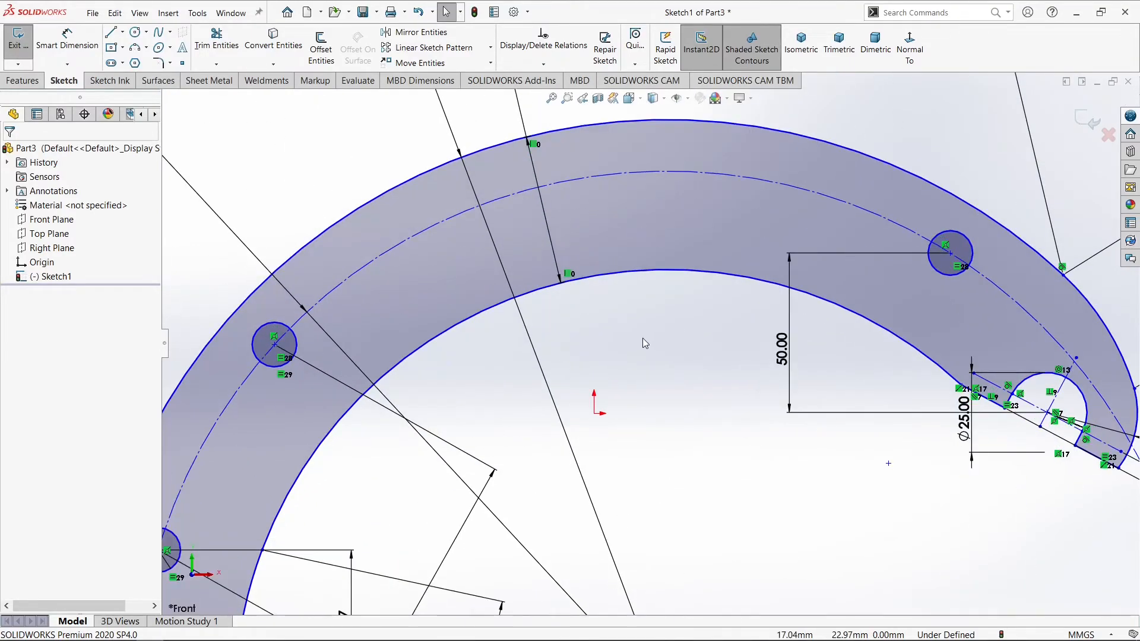
{"action": "scroll", "coordinate": [504, 291], "scroll_direction": "down", "scroll_amount": 3}
{"action": "scroll", "coordinate": [504, 296], "scroll_direction": "up", "scroll_amount": 5}
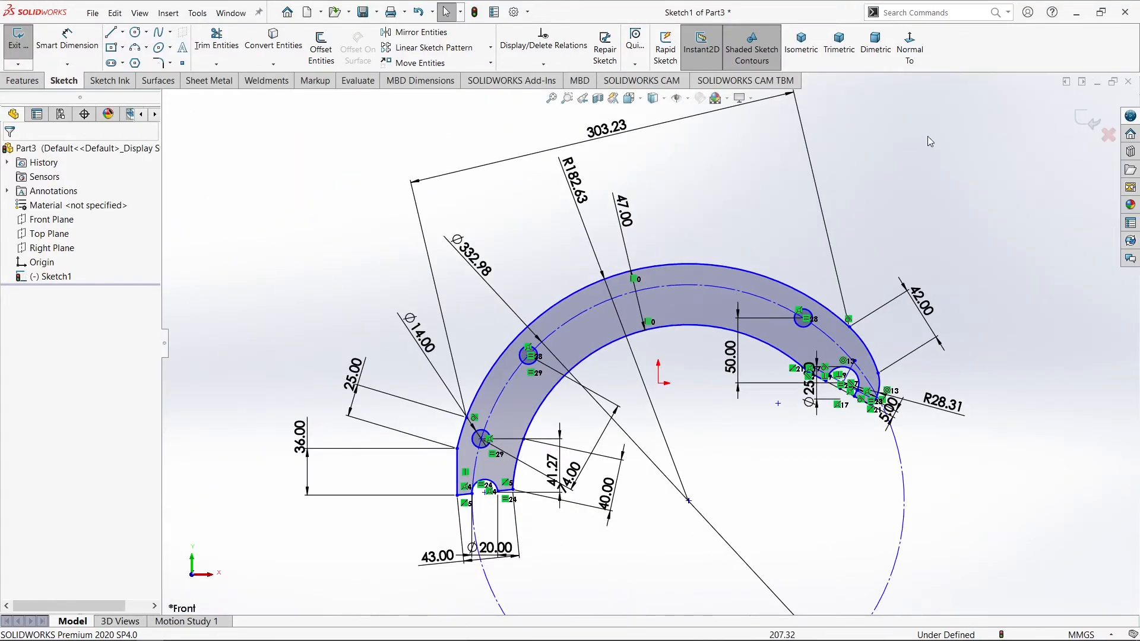
Exit the sketch and extrude the curved profile 4 mm with the Mid Plane end condition
{"action": "left_click", "coordinate": [1086, 117]}
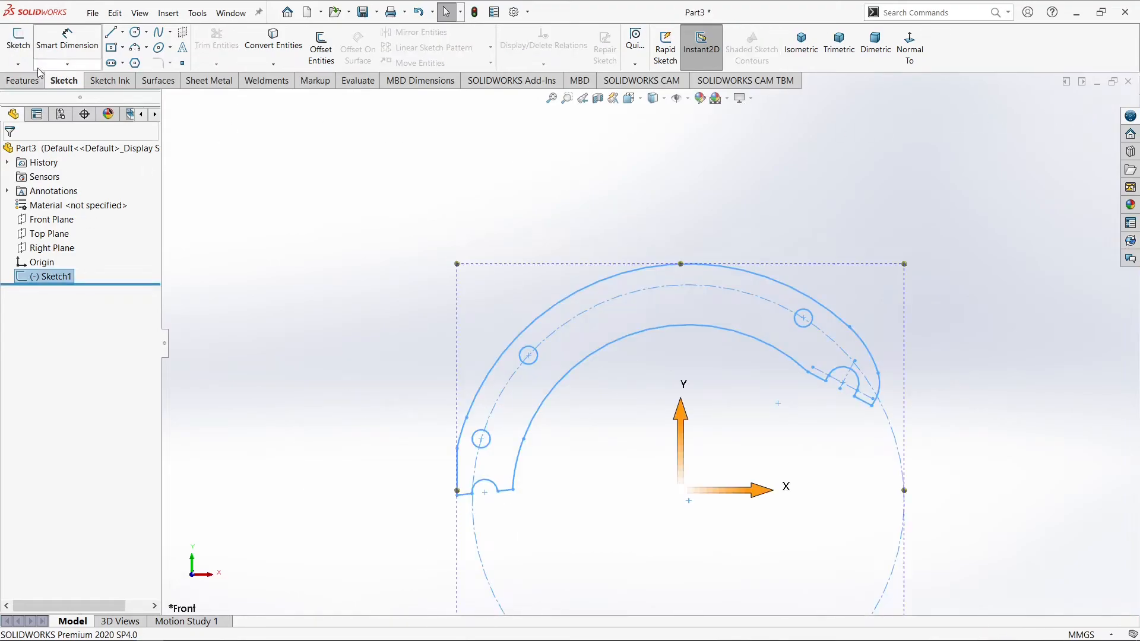
{"action": "left_click", "coordinate": [22, 80]}
{"action": "left_click", "coordinate": [24, 48]}
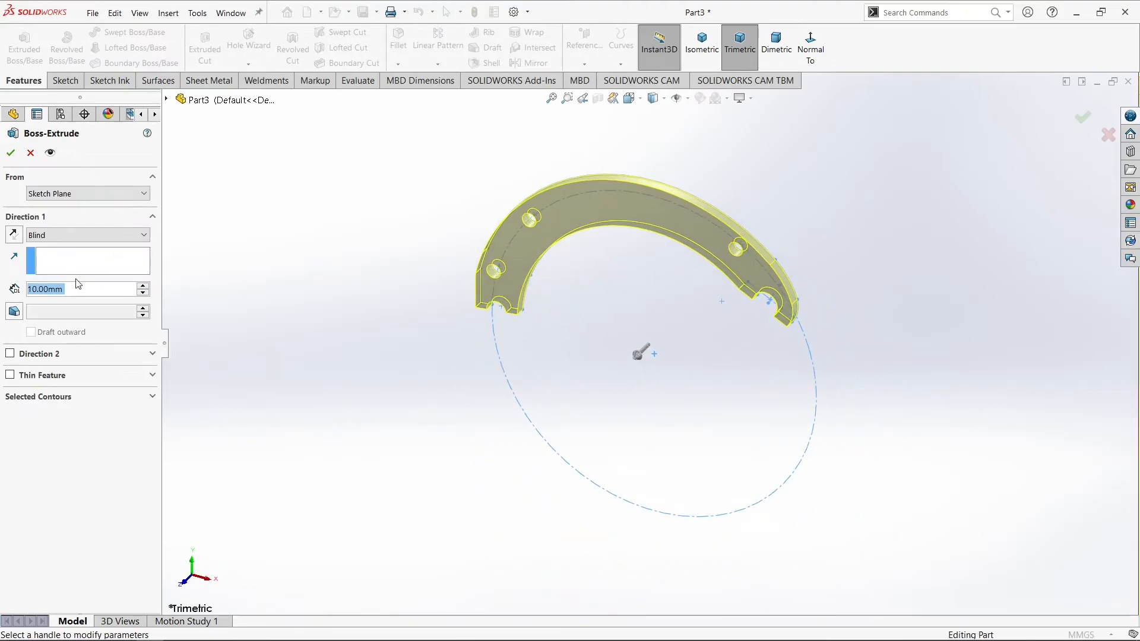
{"action": "type", "text": "4"}
{"action": "key", "text": "Return"}
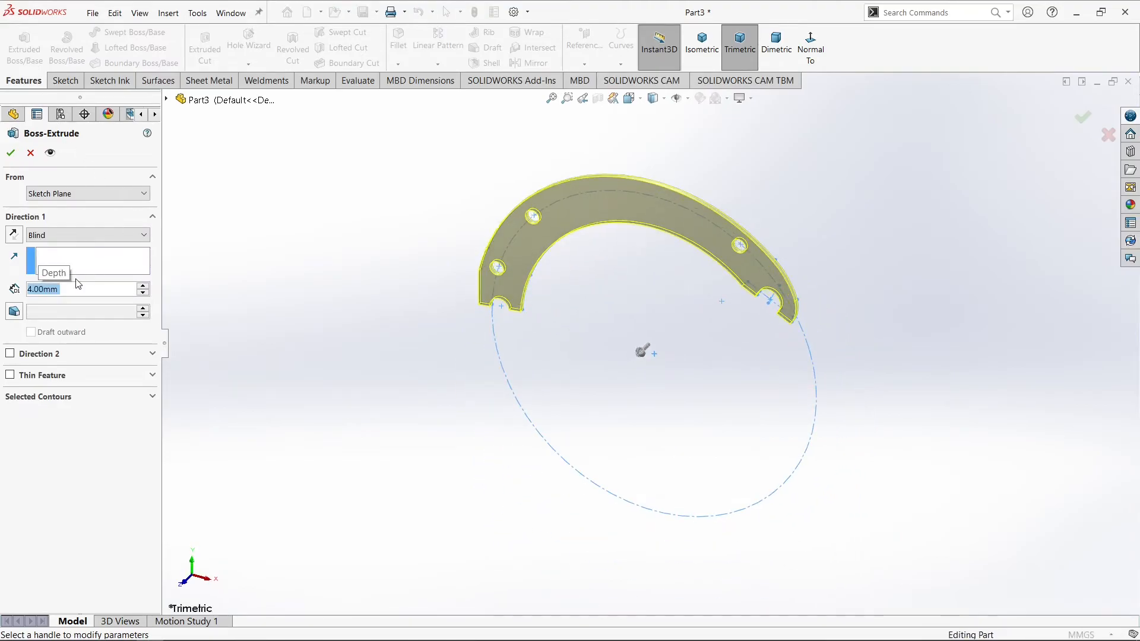
{"action": "scroll", "coordinate": [598, 193], "scroll_direction": "down", "scroll_amount": 3}
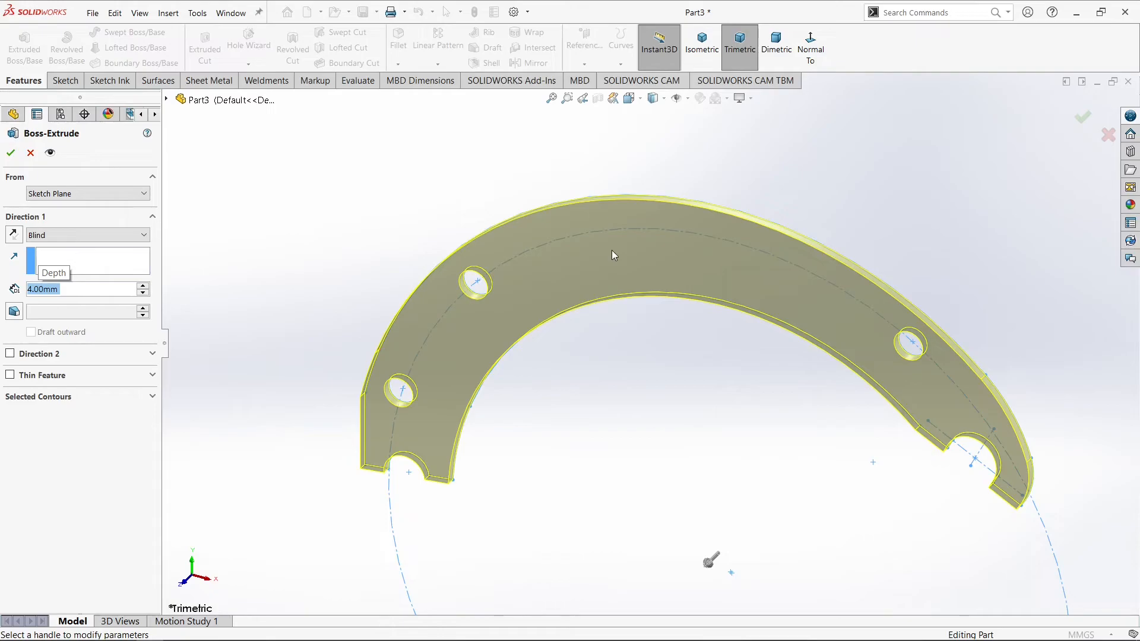
{"action": "left_click", "coordinate": [103, 235]}
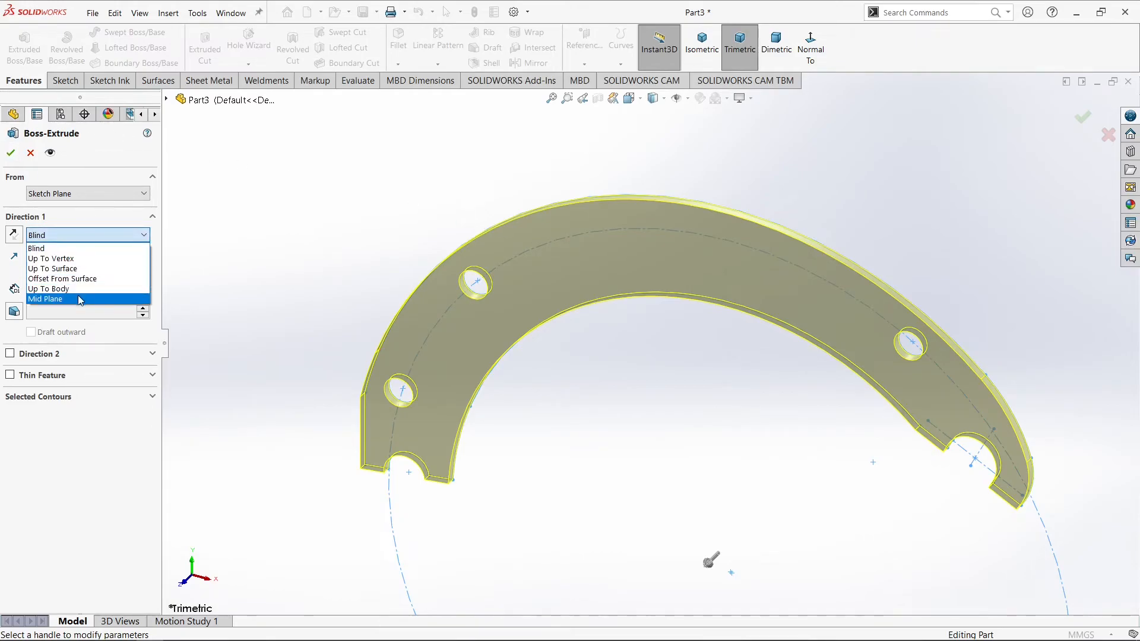
{"action": "left_click", "coordinate": [81, 298]}
{"action": "left_click", "coordinate": [11, 154]}
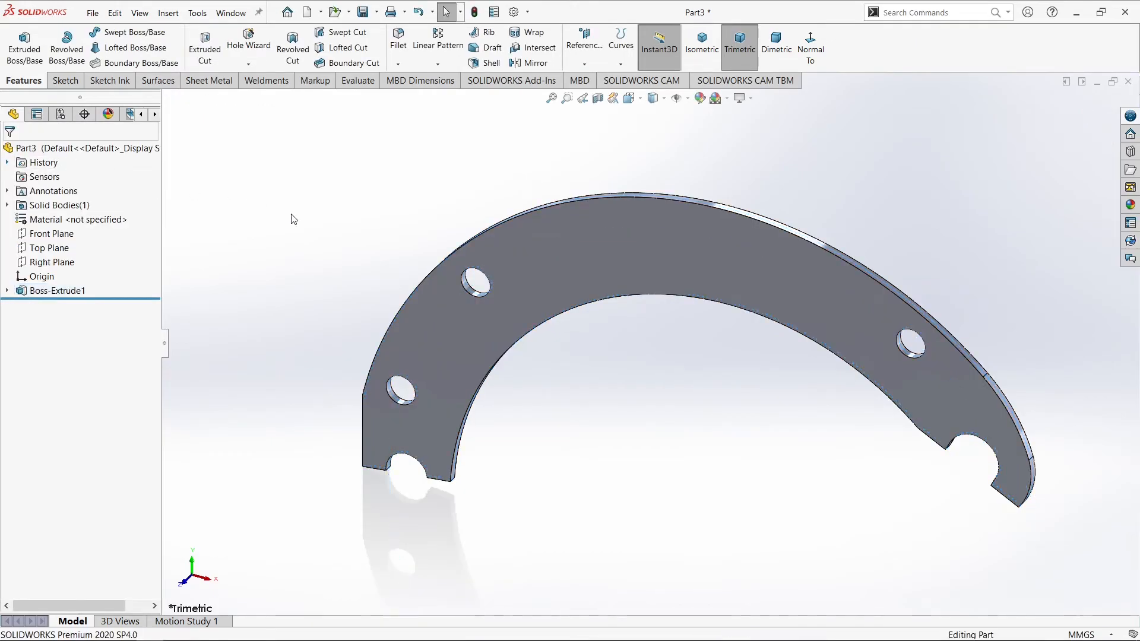
Inspect the extruded plate from several angles and set the view to Trimetric
{"action": "middle_click_drag", "start_coordinate": [326, 219], "coordinate": [392, 254]}
{"action": "scroll", "coordinate": [848, 343], "scroll_direction": "down", "scroll_amount": 6}
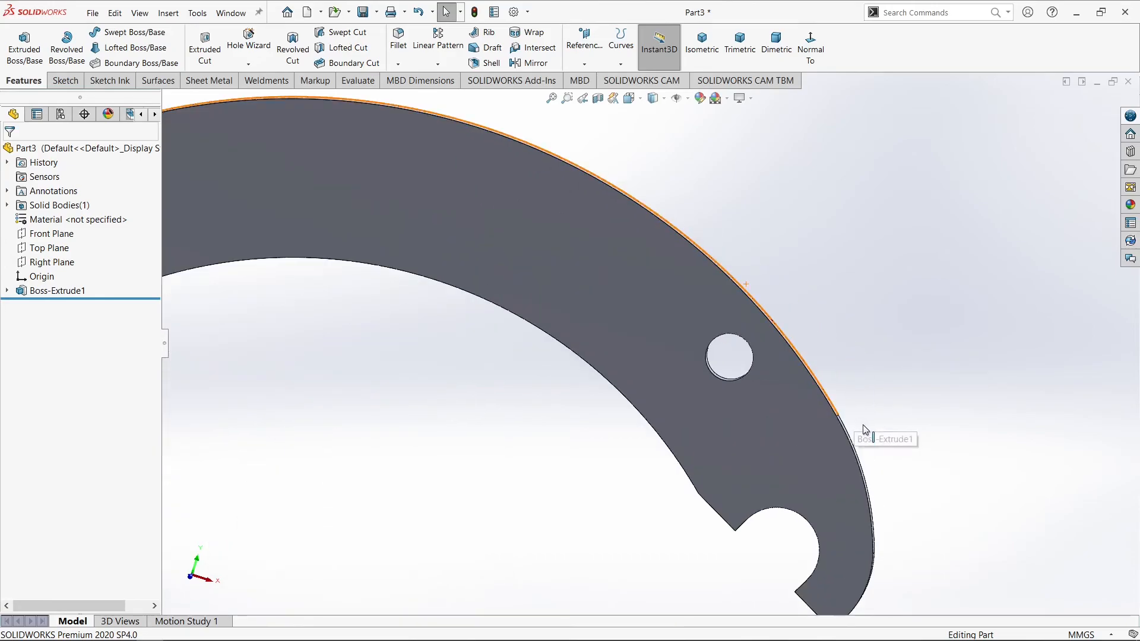
{"action": "middle_click_drag", "start_coordinate": [864, 428], "coordinate": [872, 396]}
{"action": "scroll", "coordinate": [860, 396], "scroll_direction": "up", "scroll_amount": 6}
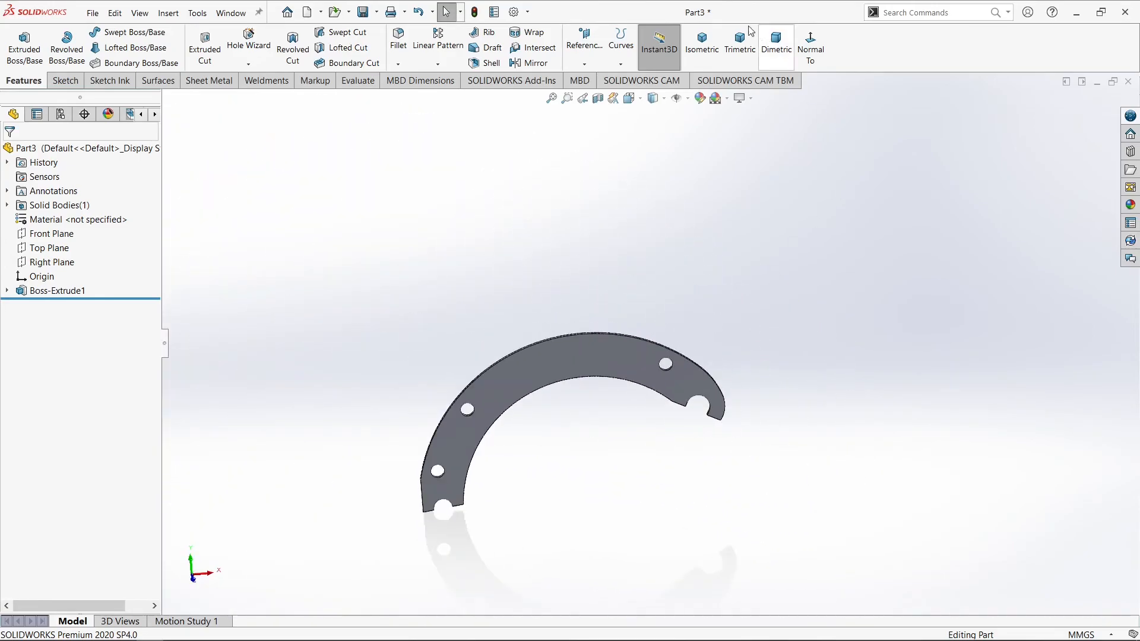
{"action": "left_click", "coordinate": [713, 39]}
{"action": "left_click", "coordinate": [752, 52]}
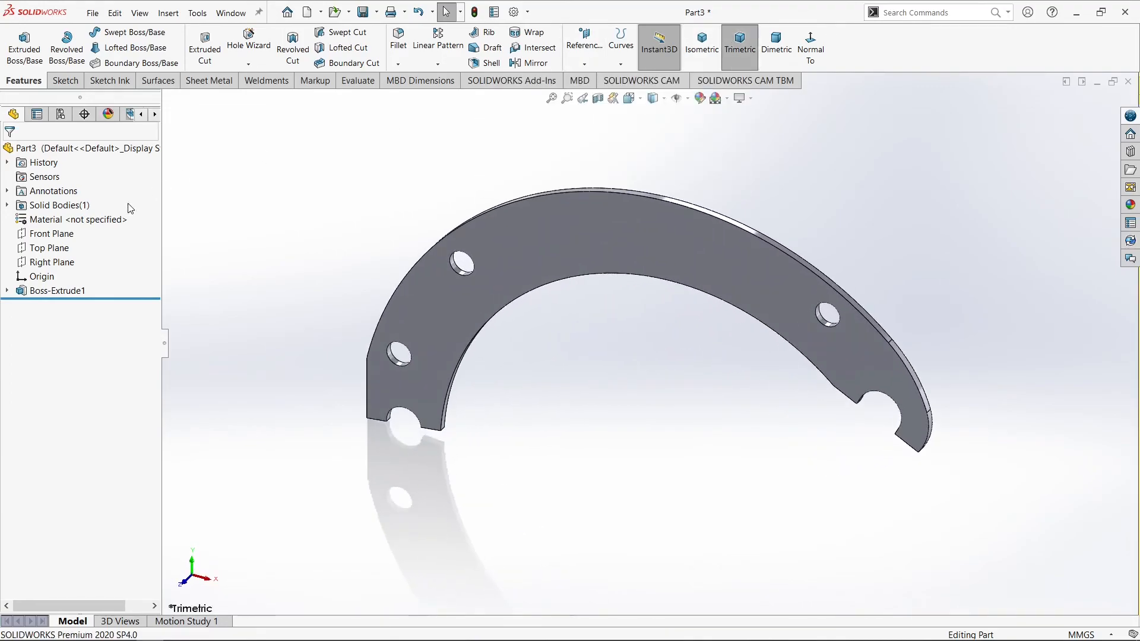
Assign Alloy Steel from the Steel category of the SOLIDWORKS material library to the part
{"action": "right_click", "coordinate": [55, 219]}
{"action": "left_click", "coordinate": [86, 224]}
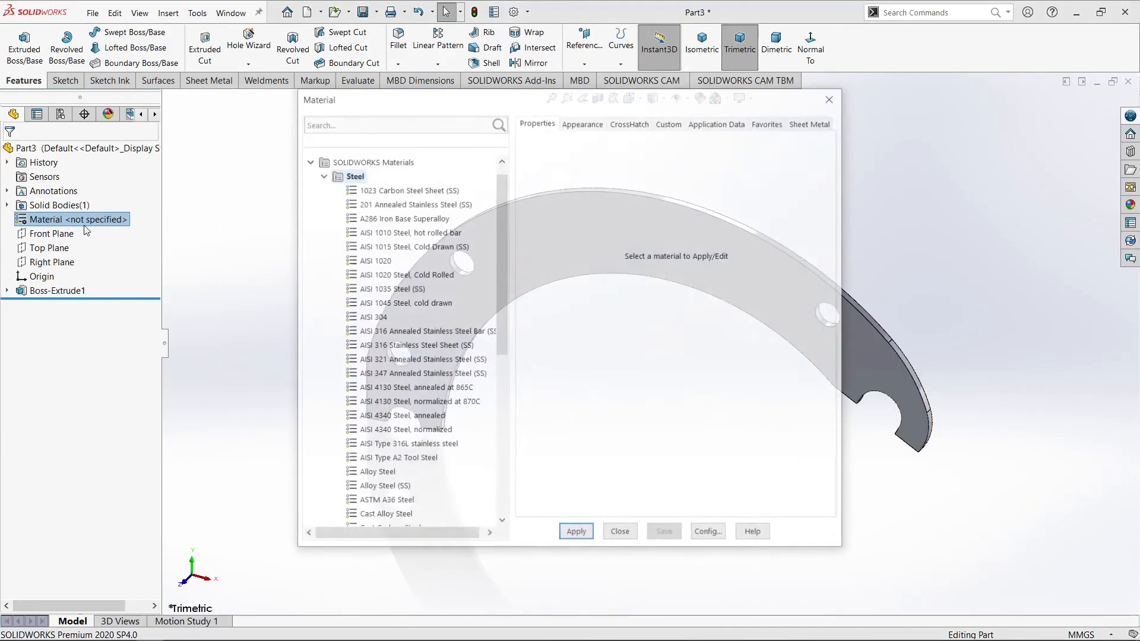
{"action": "left_click_drag", "start_coordinate": [503, 261], "coordinate": [502, 313]}
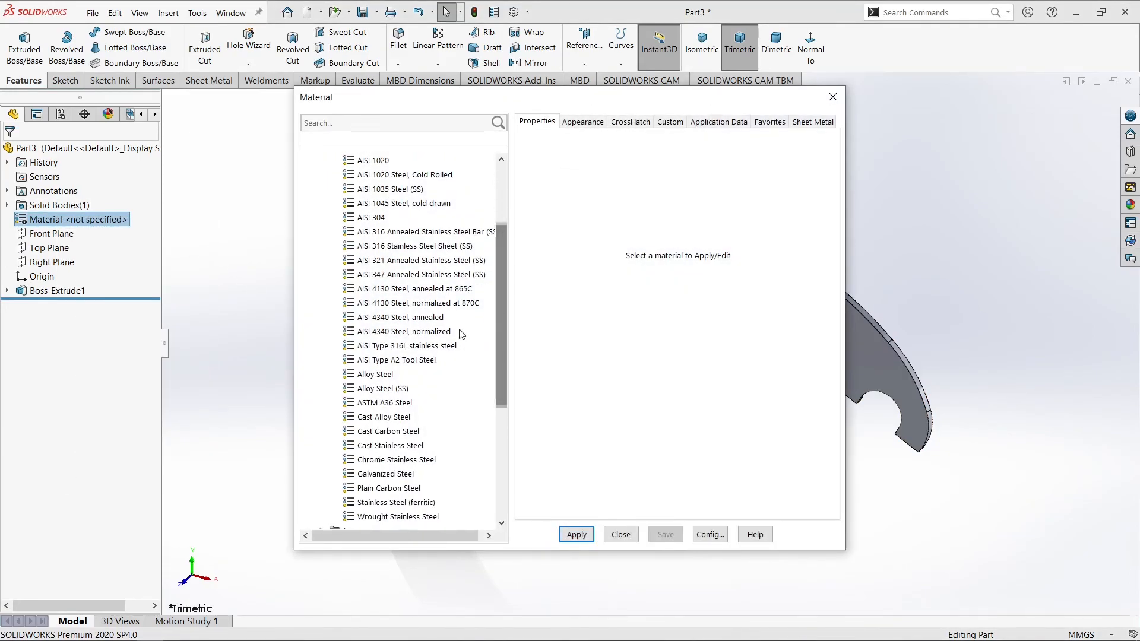
{"action": "left_click", "coordinate": [378, 374]}
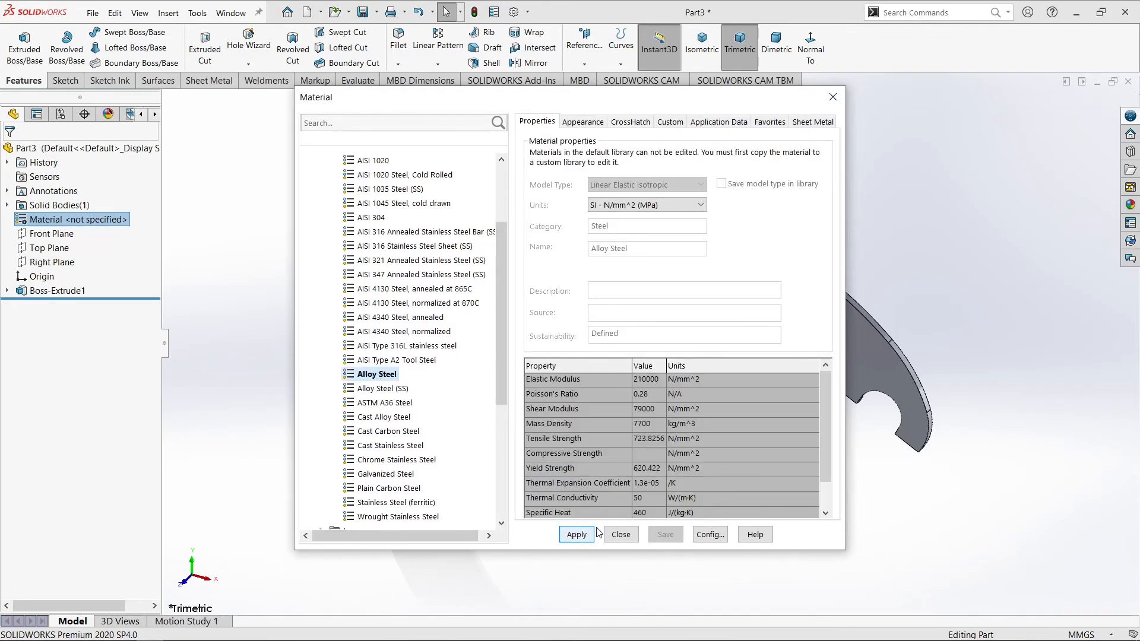
{"action": "left_click", "coordinate": [577, 536]}
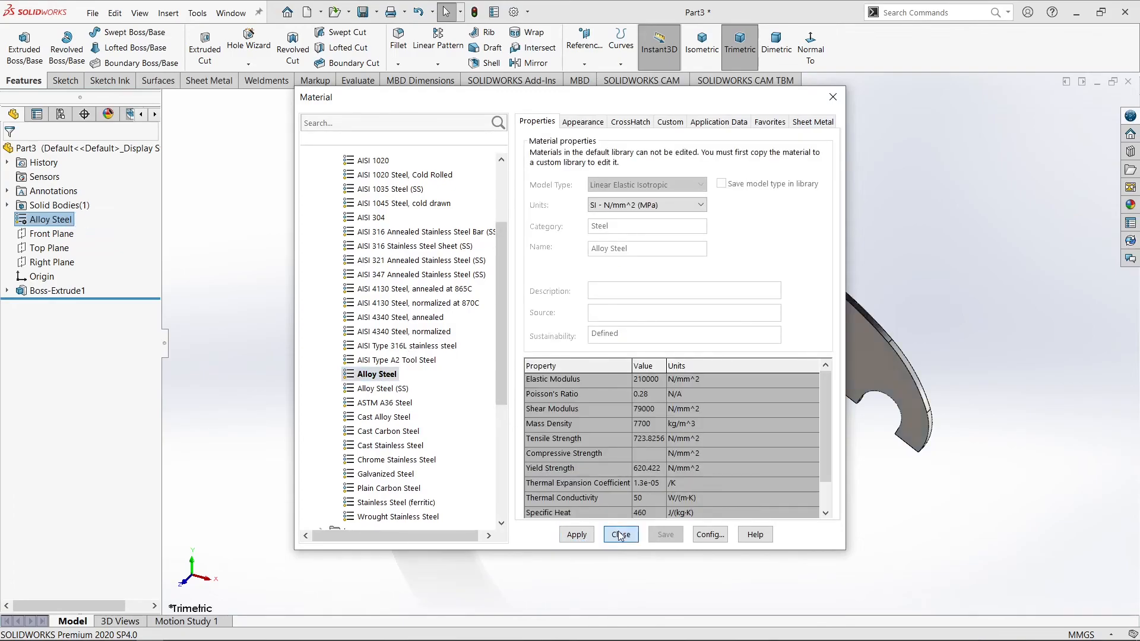
{"action": "left_click", "coordinate": [621, 535]}
{"action": "scroll", "coordinate": [559, 322], "scroll_direction": "up", "scroll_amount": 2}
{"action": "scroll", "coordinate": [613, 258], "scroll_direction": "down", "scroll_amount": 3}
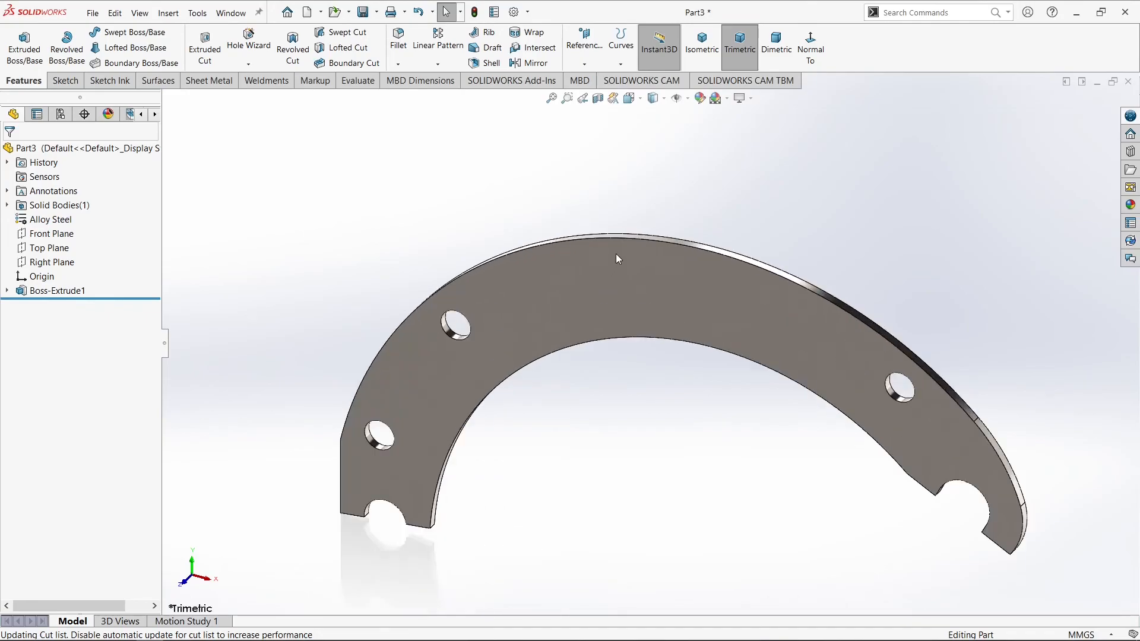
Turn on the Perspective display of the model
{"action": "left_click", "coordinate": [752, 101]}
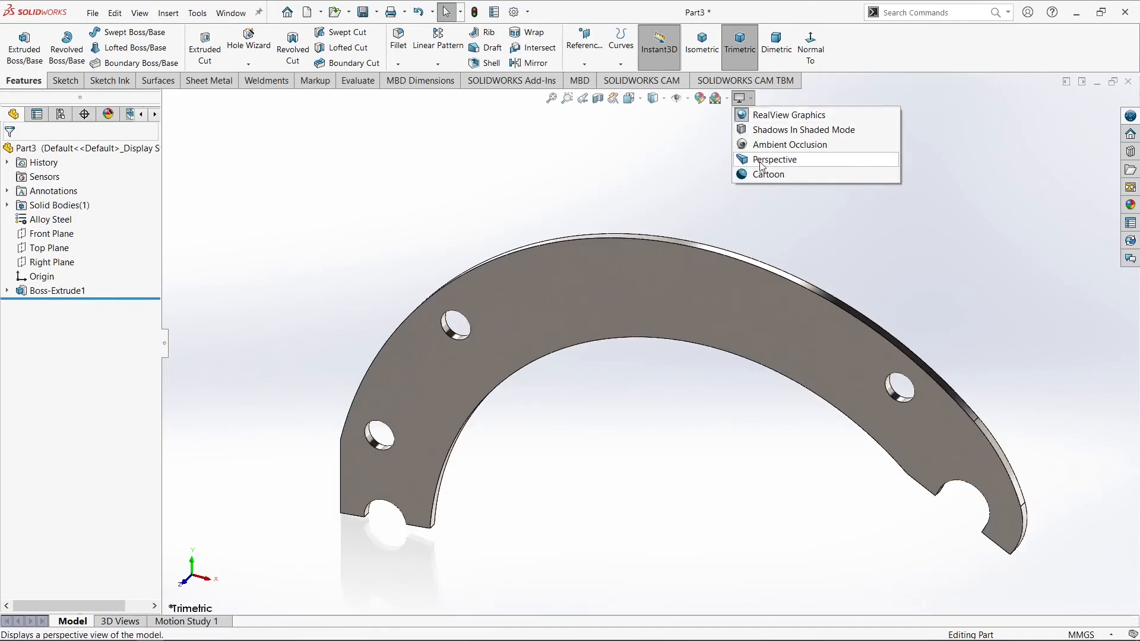
{"action": "left_click", "coordinate": [753, 158]}
{"action": "scroll", "coordinate": [745, 336], "scroll_direction": "down", "scroll_amount": 2}
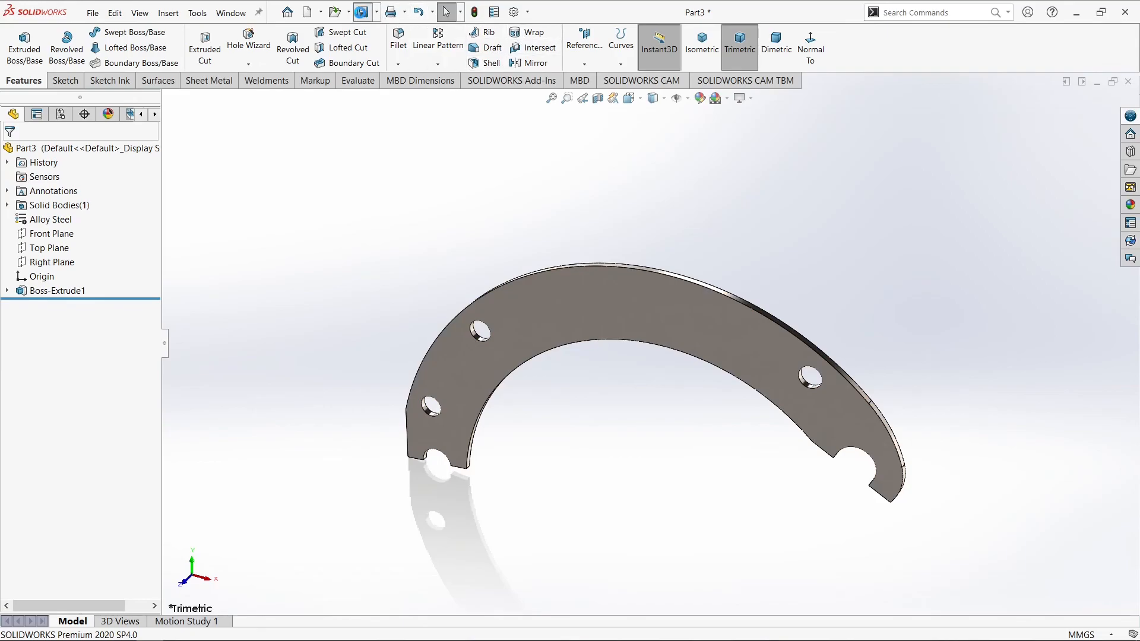
Save the part in the Brake lining folder, entering a file name that starts with "Part"
{"action": "left_click", "coordinate": [362, 11]}
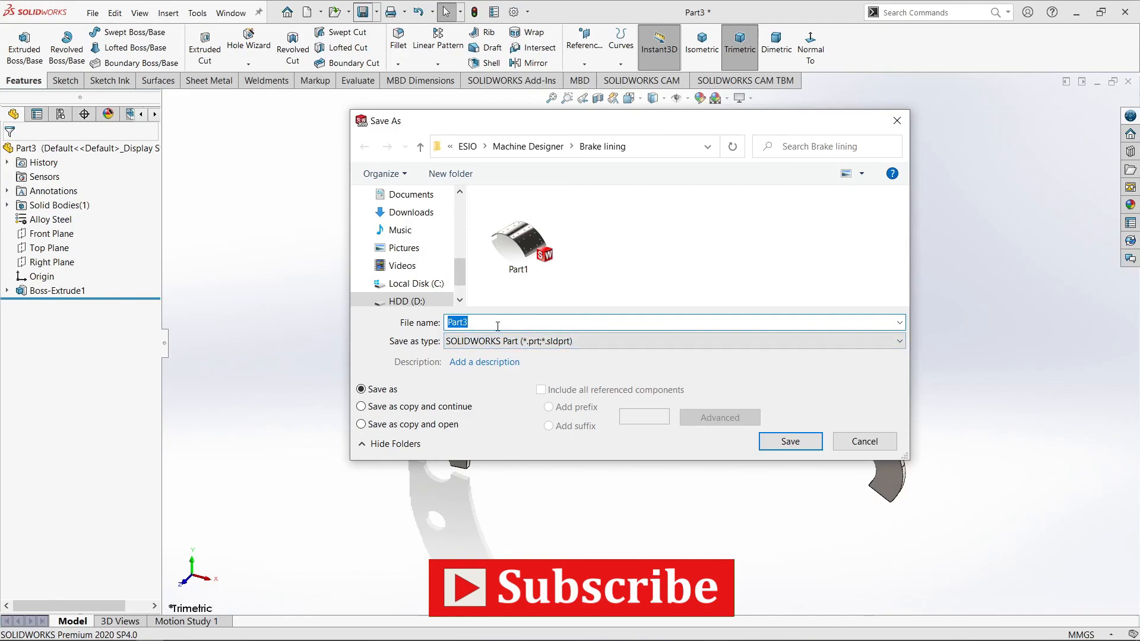
{"action": "type", "text": "Pa"}
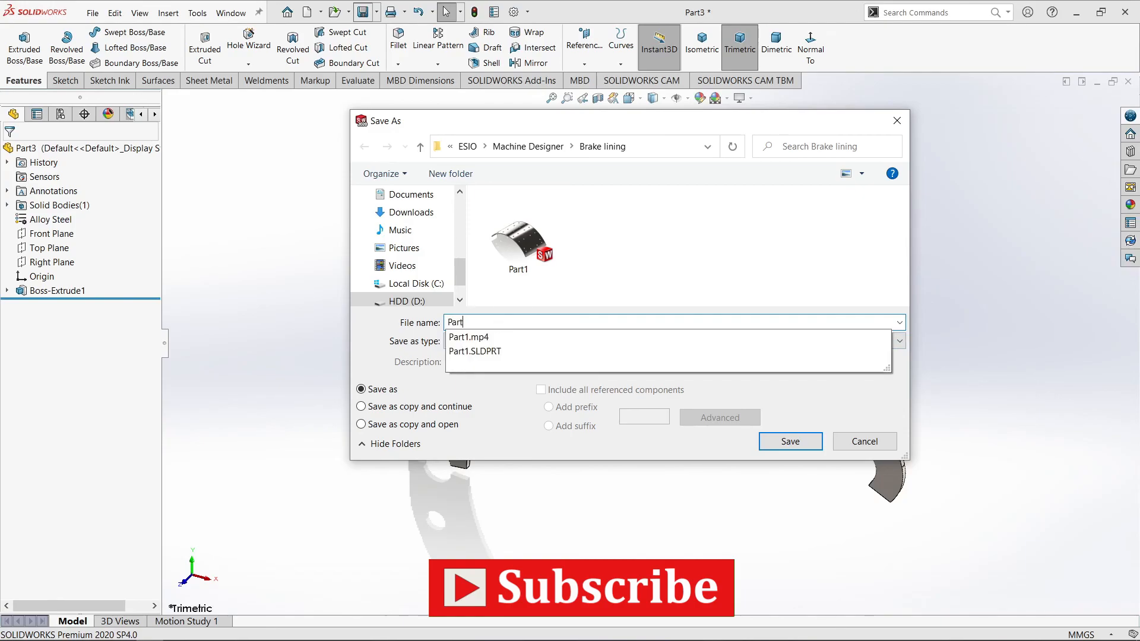